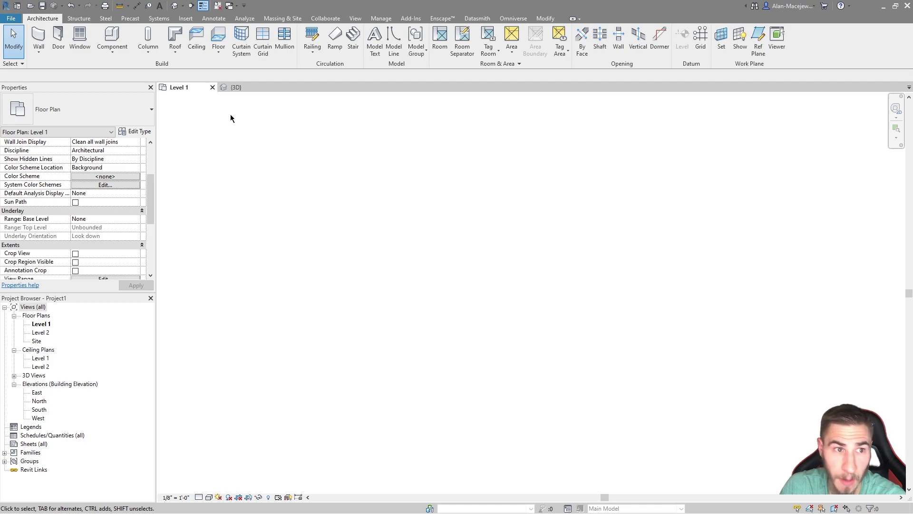
pyautogui.click(196, 39)
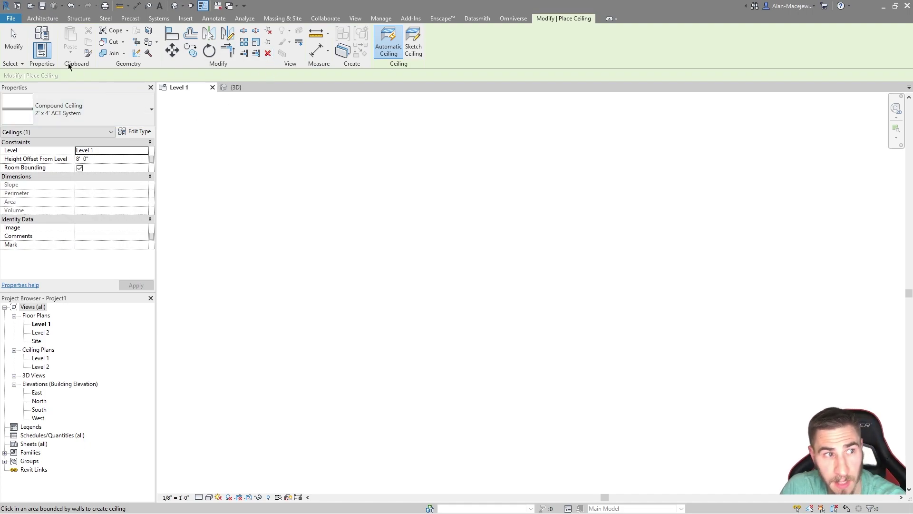
pyautogui.click(14, 40)
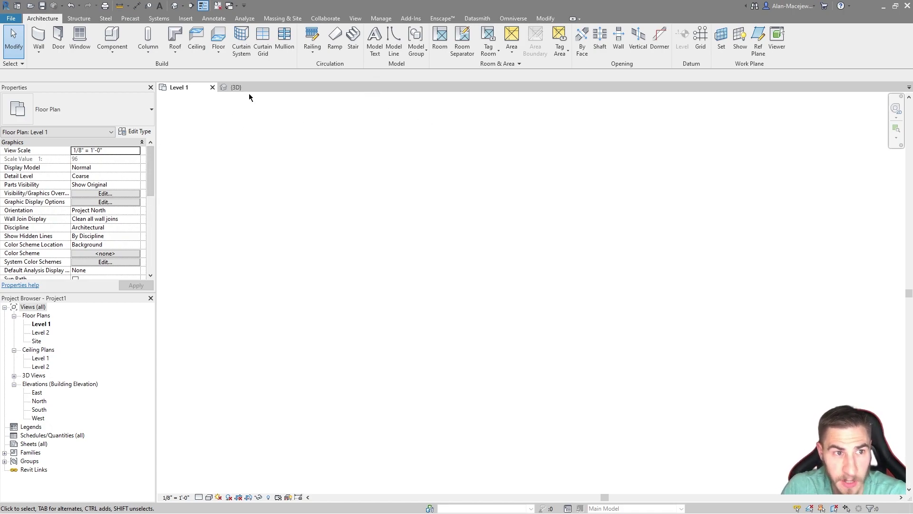
pyautogui.click(172, 54)
pyautogui.click(202, 67)
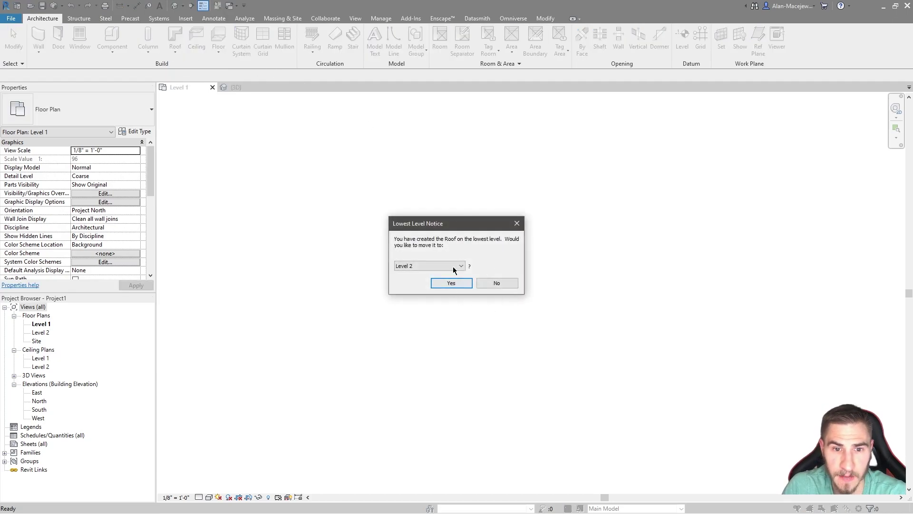
pyautogui.click(453, 283)
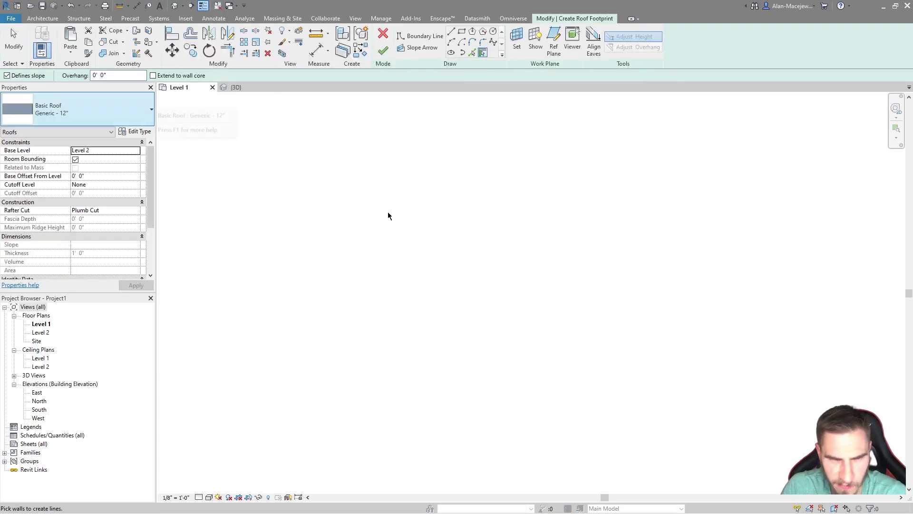
pyautogui.click(134, 115)
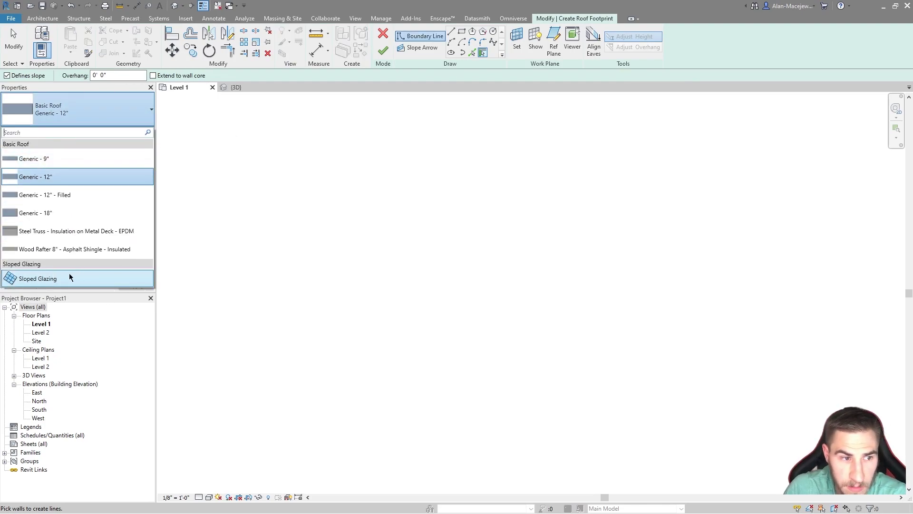
pyautogui.click(136, 98)
pyautogui.click(42, 18)
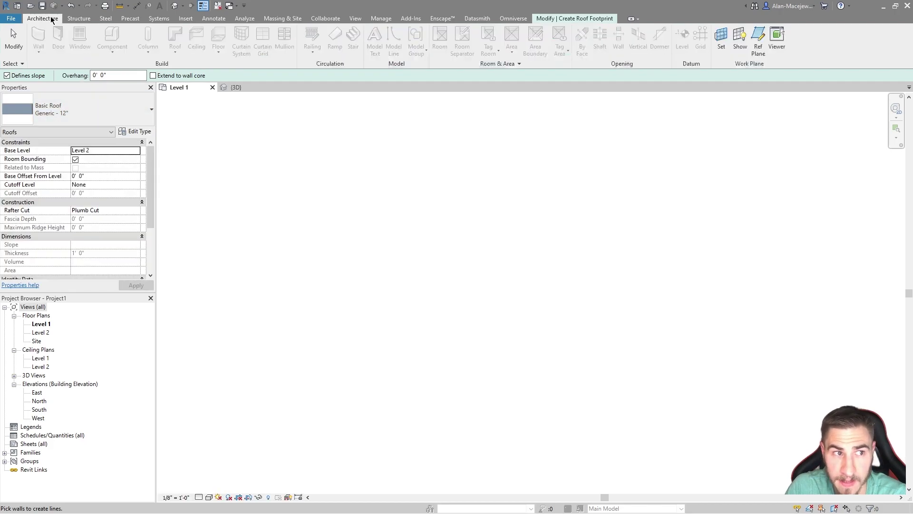
pyautogui.press('Escape')
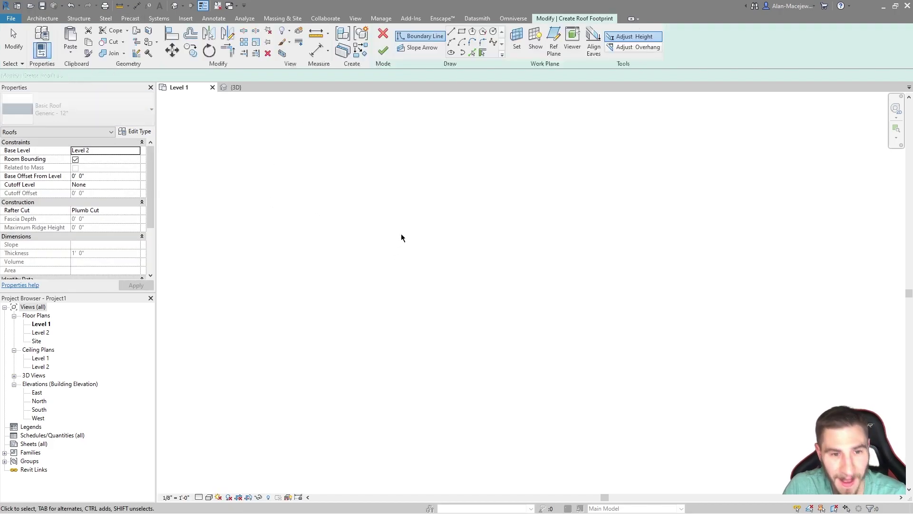
pyautogui.click(383, 33)
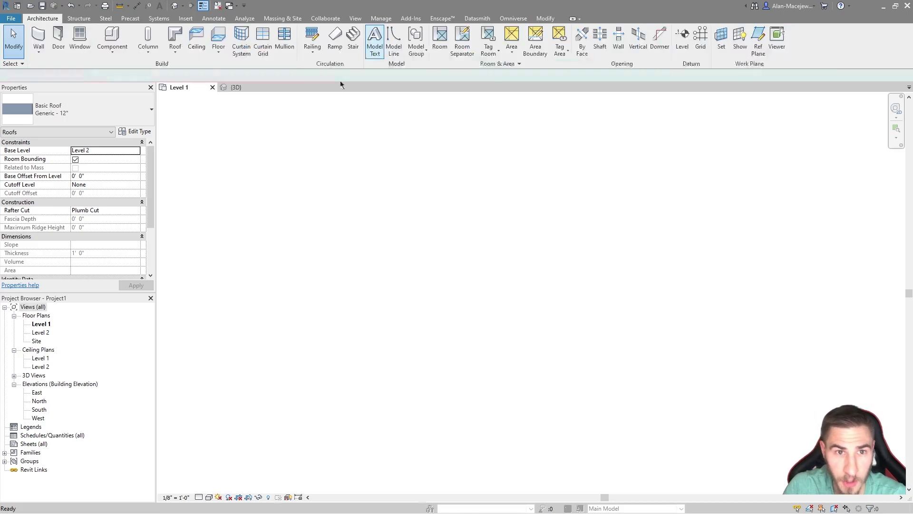
pyautogui.moveTo(490, 284); pyautogui.dragTo(341, 248, button='middle')
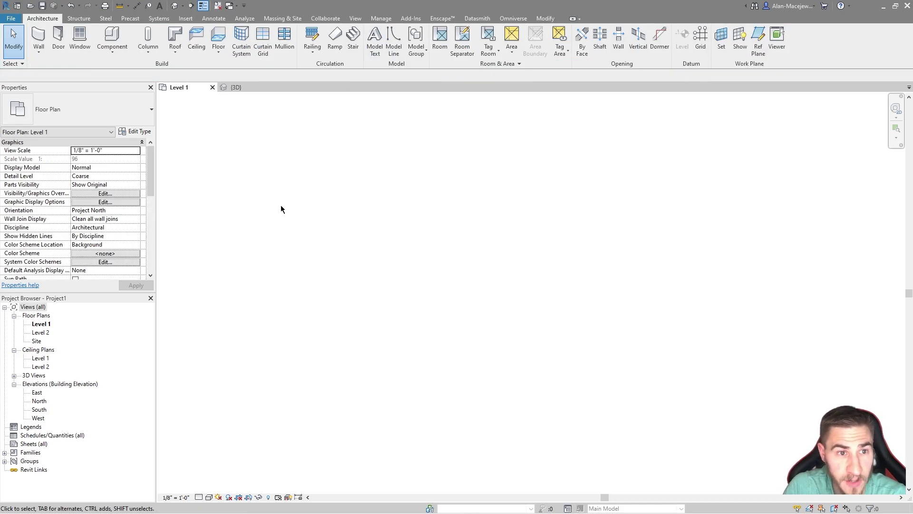
# Draw a diagonal Exterior Glazing curtain wall about 23' long at about 40° on the Level 1 floor plan
pyautogui.click(43, 37)
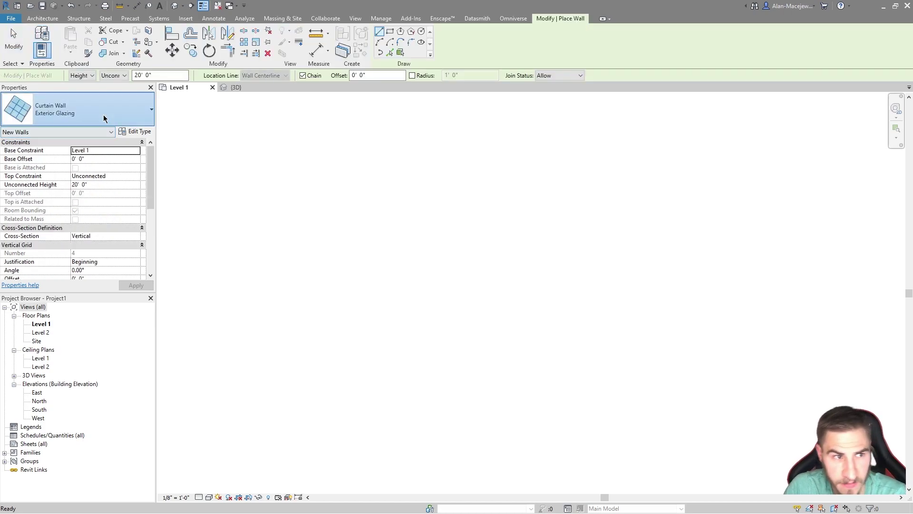
pyautogui.click(107, 114)
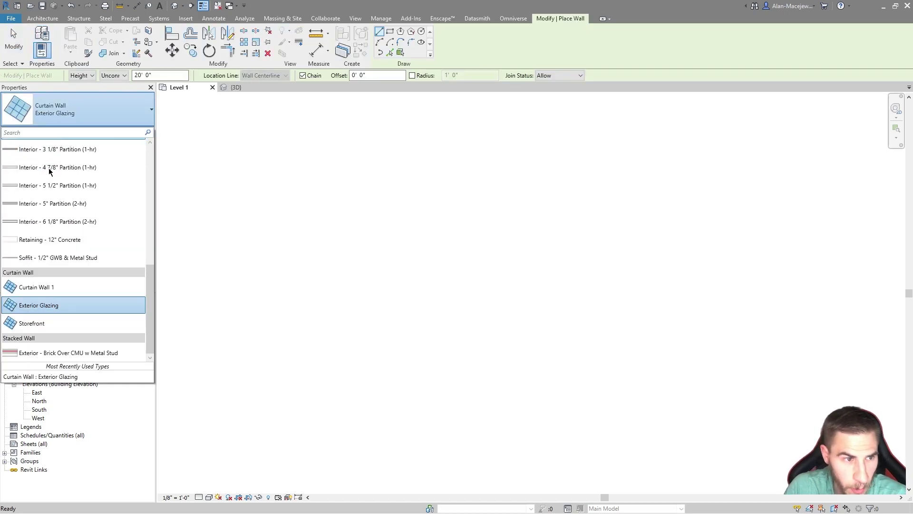
pyautogui.click(71, 305)
pyautogui.click(429, 338)
pyautogui.click(584, 210)
pyautogui.press('Escape')
pyautogui.press('Escape')
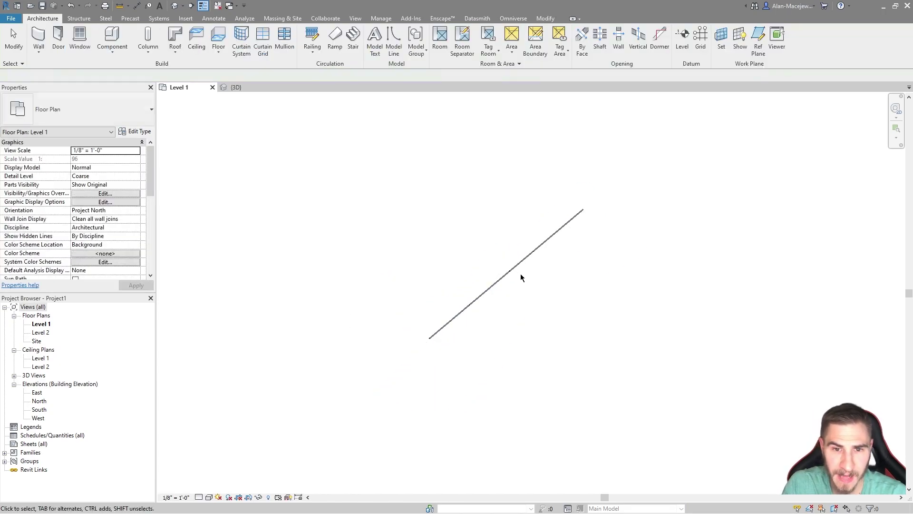
# Change the curtain wall's cross-section to Slanted with an angle from vertical of 60°
pyautogui.click(515, 271)
pyautogui.scroll(2, 516, 272)
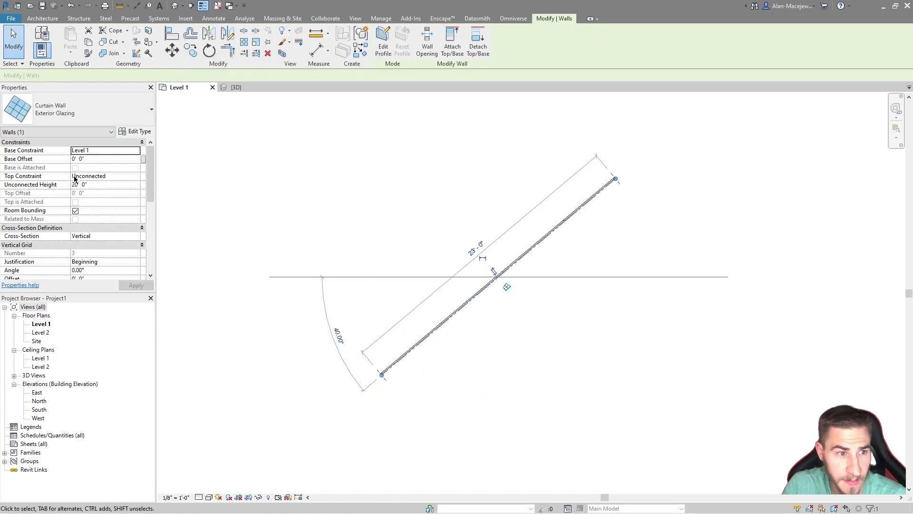
pyautogui.click(136, 238)
pyautogui.click(83, 252)
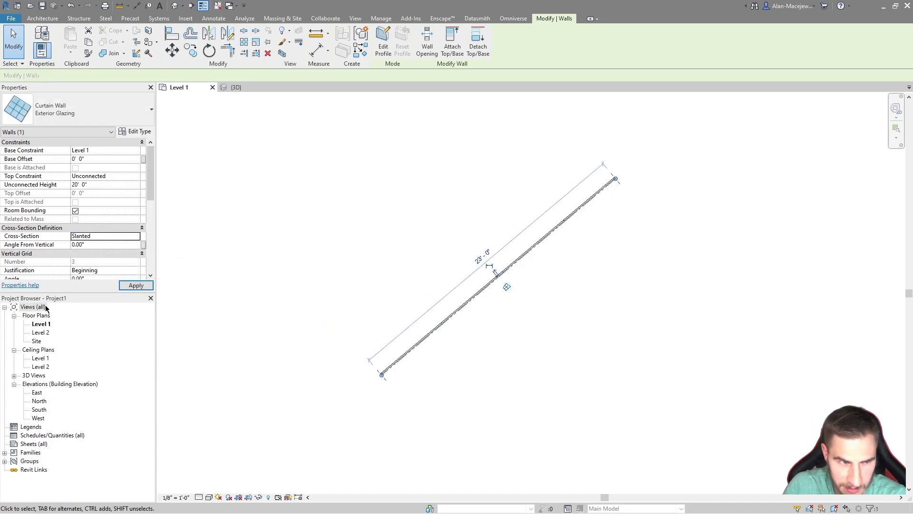
pyautogui.click(114, 245)
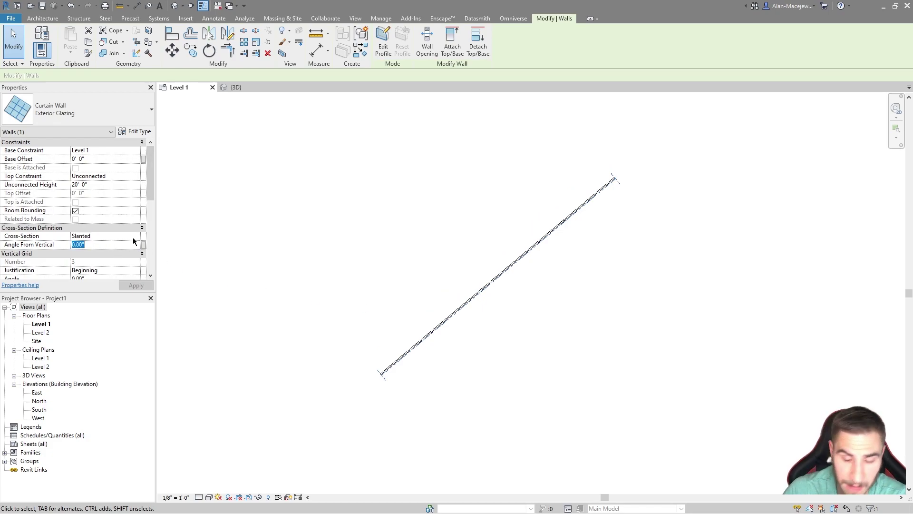
pyautogui.write('60')
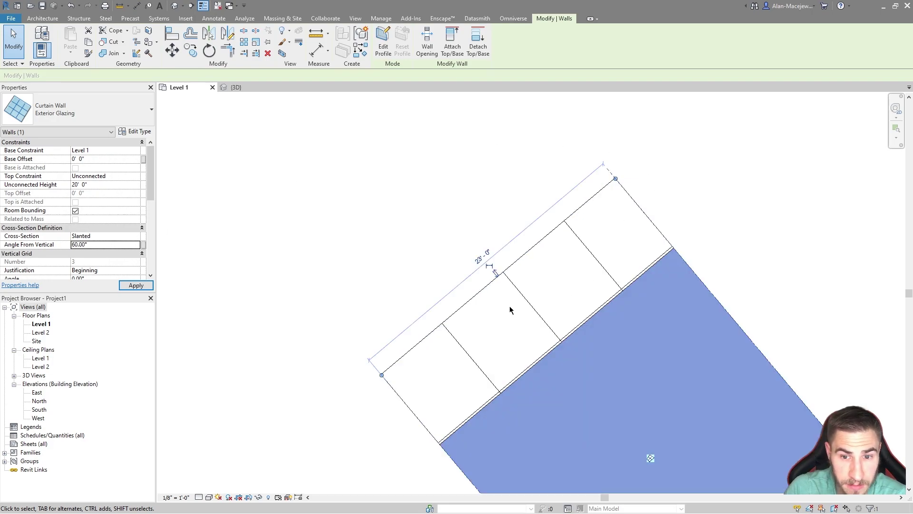
# Examine the slanted curtain wall from several sides in the 3D view
pyautogui.click(239, 87)
pyautogui.click(732, 326)
pyautogui.keyDown('shift'); pyautogui.moveTo(587, 309); pyautogui.dragTo(526, 305, button='middle'); pyautogui.keyUp('shift')
pyautogui.scroll(5, 523, 299)
pyautogui.scroll(3, 526, 306)
pyautogui.click(507, 312)
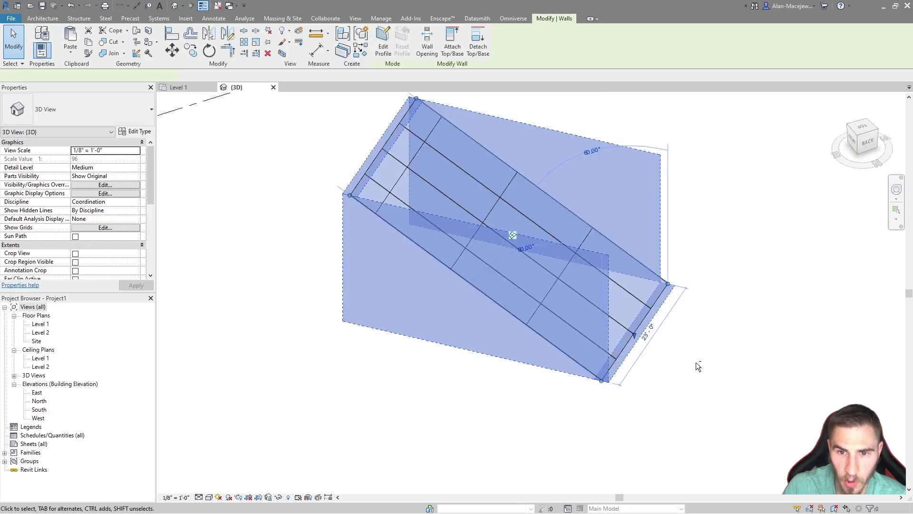
pyautogui.keyDown('shift'); pyautogui.moveTo(696, 364); pyautogui.dragTo(715, 314, button='middle'); pyautogui.keyUp('shift')
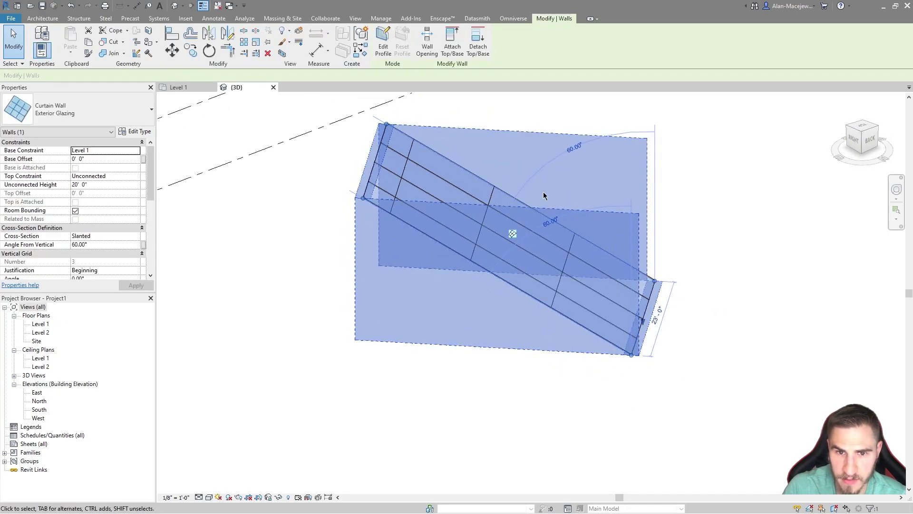
pyautogui.keyDown('shift'); pyautogui.moveTo(502, 293); pyautogui.dragTo(652, 228, button='middle'); pyautogui.keyUp('shift')
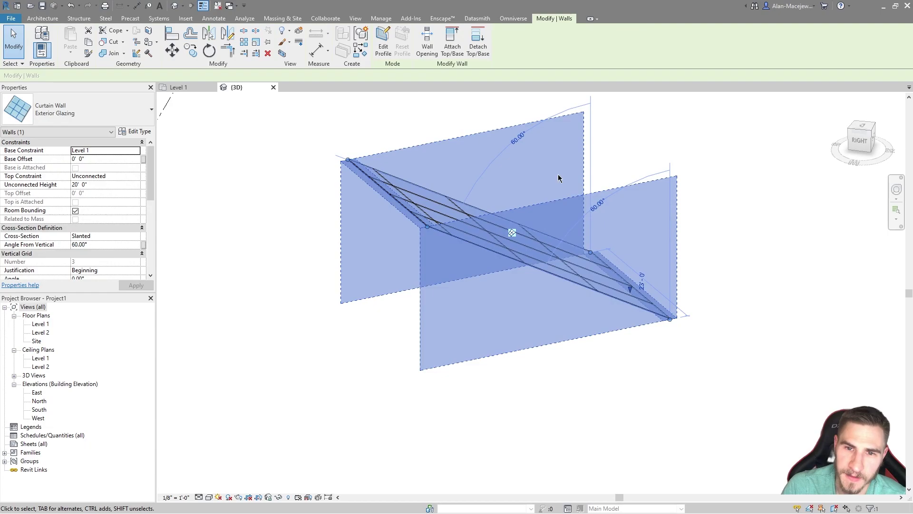
pyautogui.keyDown('shift'); pyautogui.moveTo(513, 287); pyautogui.dragTo(725, 298, button='middle'); pyautogui.keyUp('shift')
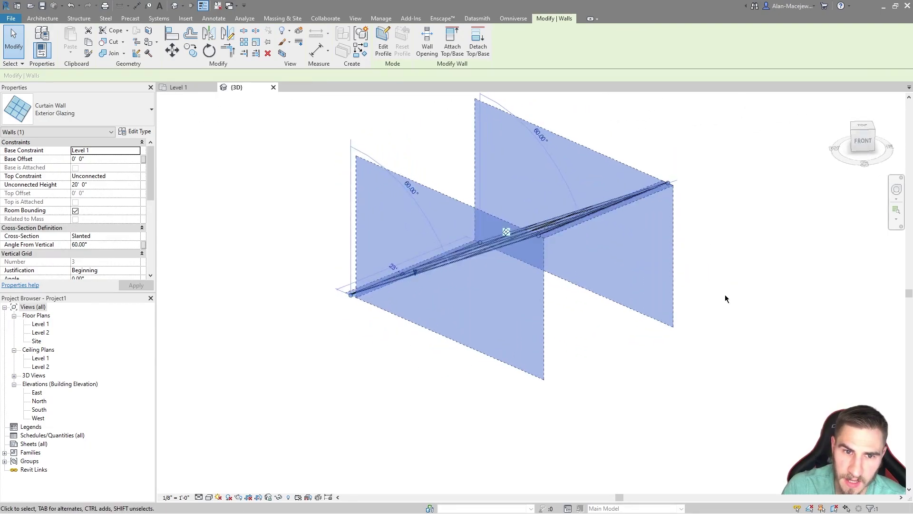
pyautogui.keyDown('shift'); pyautogui.moveTo(593, 238); pyautogui.dragTo(604, 273, button='middle'); pyautogui.keyUp('shift')
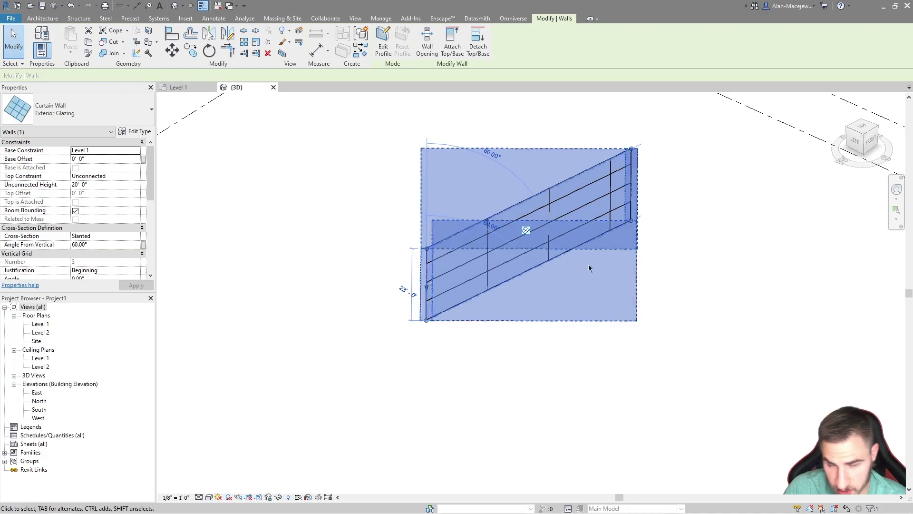
pyautogui.keyDown('shift'); pyautogui.moveTo(626, 250); pyautogui.dragTo(598, 255, button='middle'); pyautogui.keyUp('shift')
pyautogui.moveTo(661, 363); pyautogui.dragTo(557, 311)
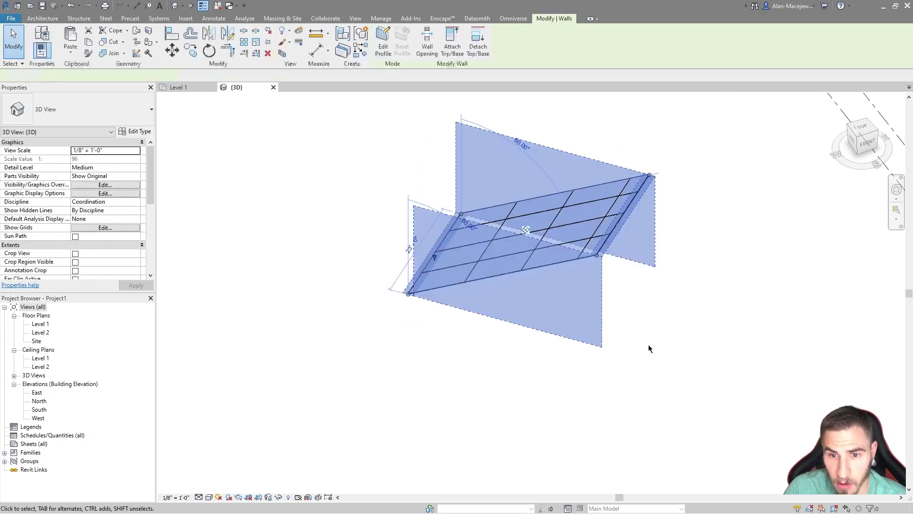
pyautogui.moveTo(661, 349); pyautogui.dragTo(578, 316)
pyautogui.keyDown('shift'); pyautogui.moveTo(589, 363); pyautogui.dragTo(439, 330, button='middle'); pyautogui.keyUp('shift')
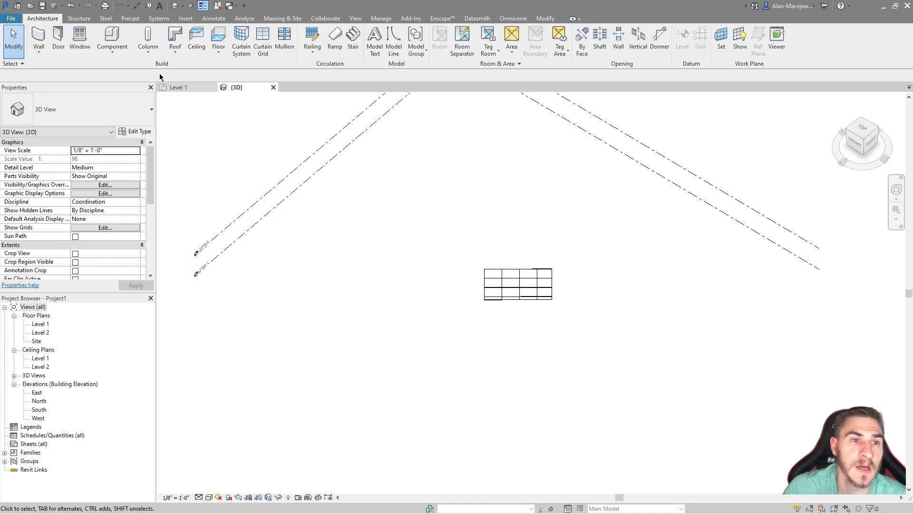
# Begin a footprint roof moved to Level 2, using the Sloped Glazing roof type
pyautogui.click(176, 37)
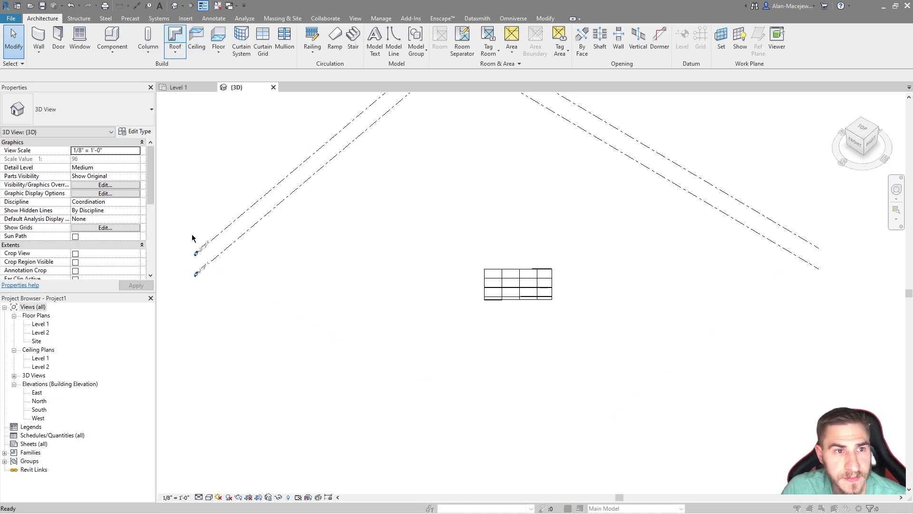
pyautogui.click(451, 283)
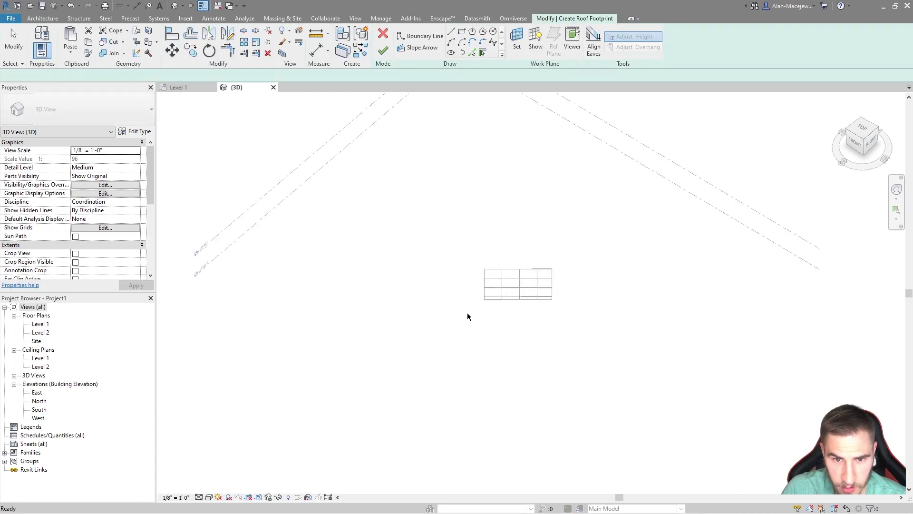
pyautogui.click(52, 102)
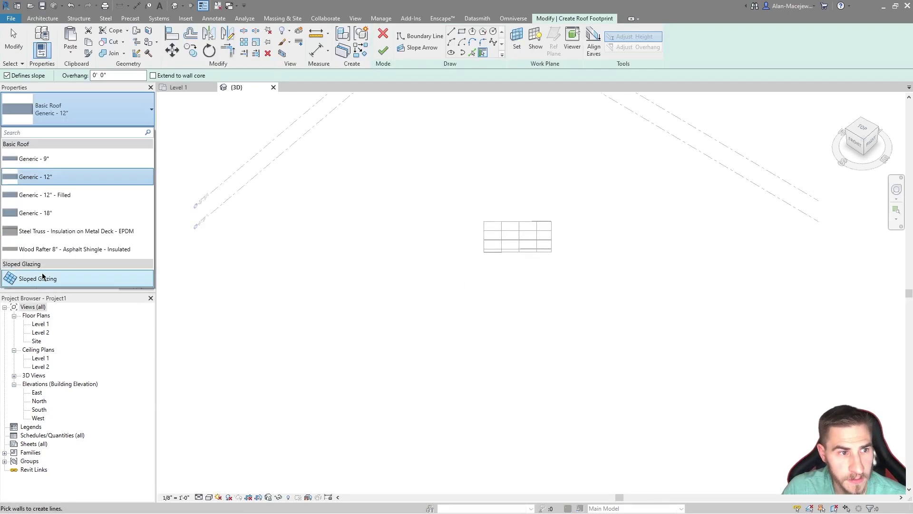
pyautogui.click(56, 278)
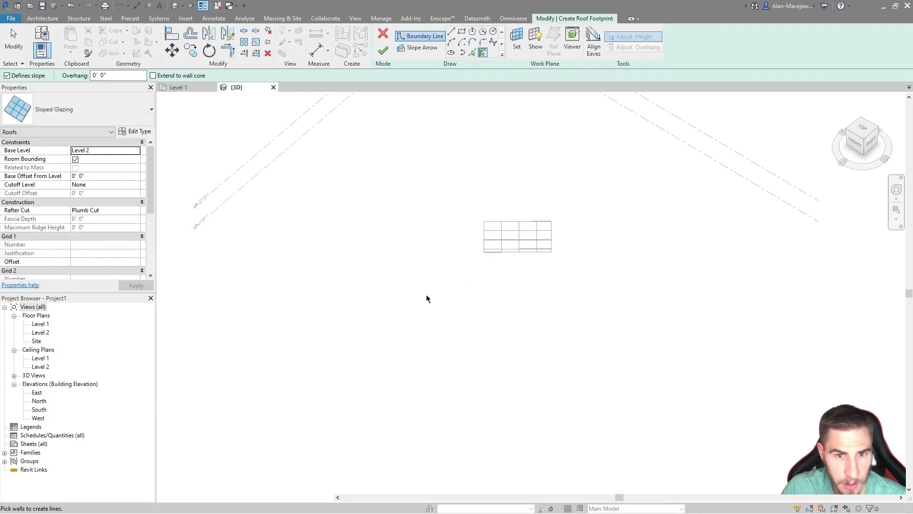
# Sketch a rectangular roof boundary about 43' by 42' beside the slanted curtain wall, viewed from the top
pyautogui.click(873, 129)
pyautogui.click(873, 132)
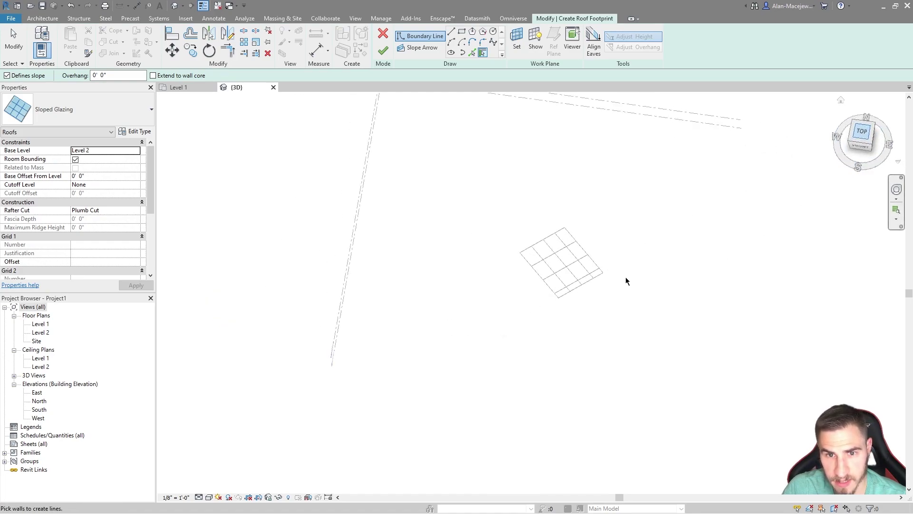
pyautogui.click(462, 33)
pyautogui.scroll(-3, 568, 264)
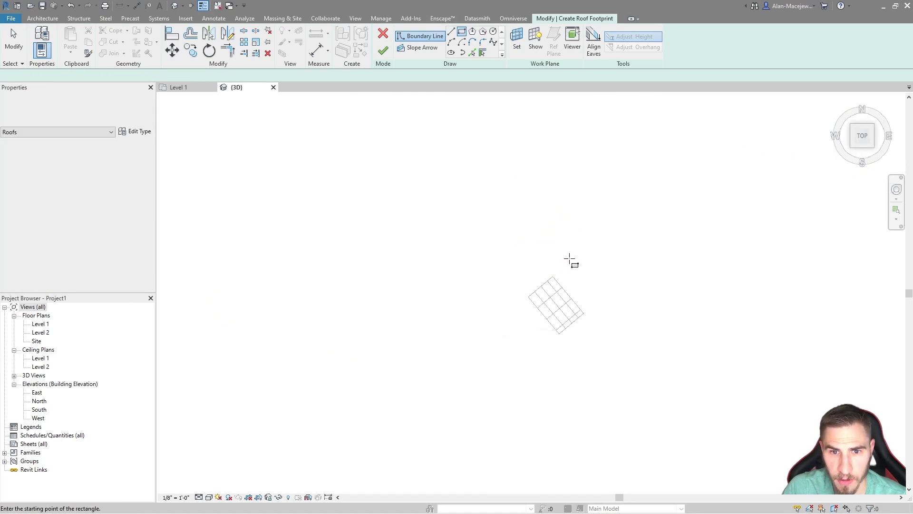
pyautogui.scroll(3, 577, 248)
pyautogui.click(432, 170)
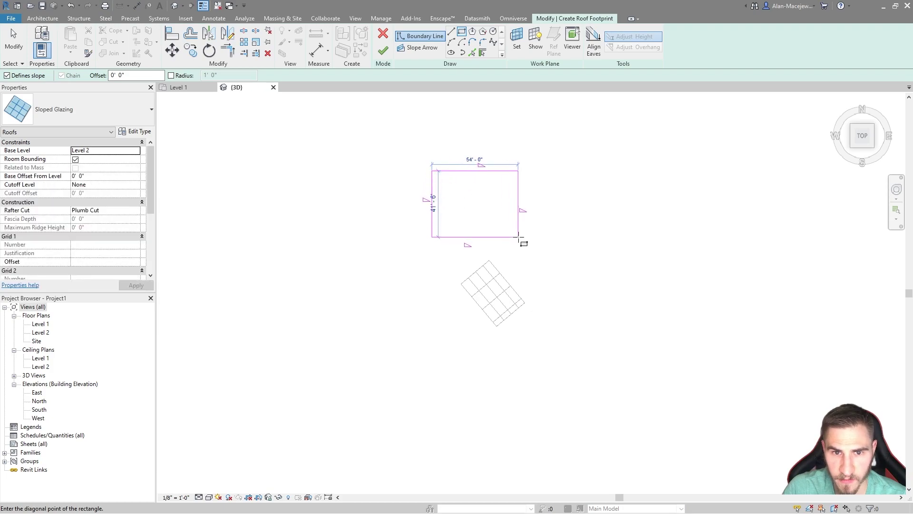
pyautogui.click(501, 238)
pyautogui.scroll(3, 503, 232)
pyautogui.press('Escape')
pyautogui.press('Escape')
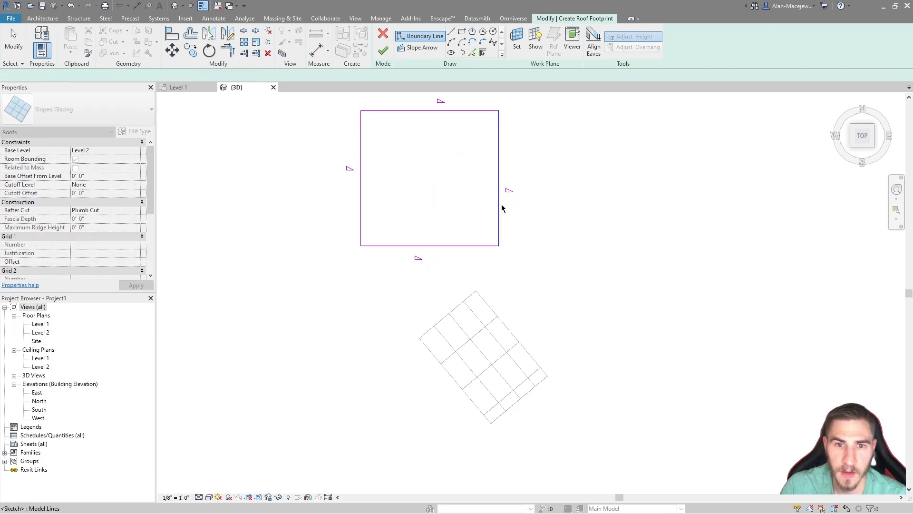
# Resize the roof boundary to 30' by 30' and finish the sloped glazing roof
pyautogui.click(521, 192)
pyautogui.click(434, 257)
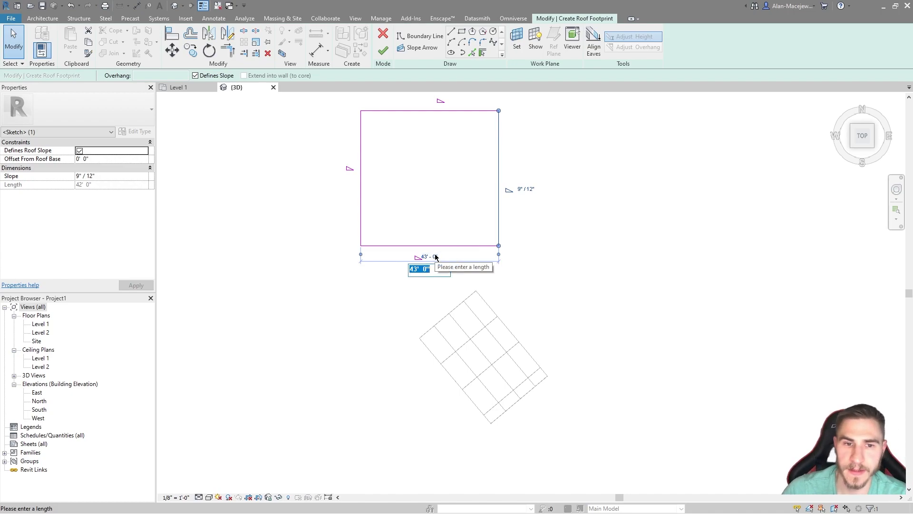
pyautogui.write('30')
pyautogui.press('Return')
pyautogui.click(381, 112)
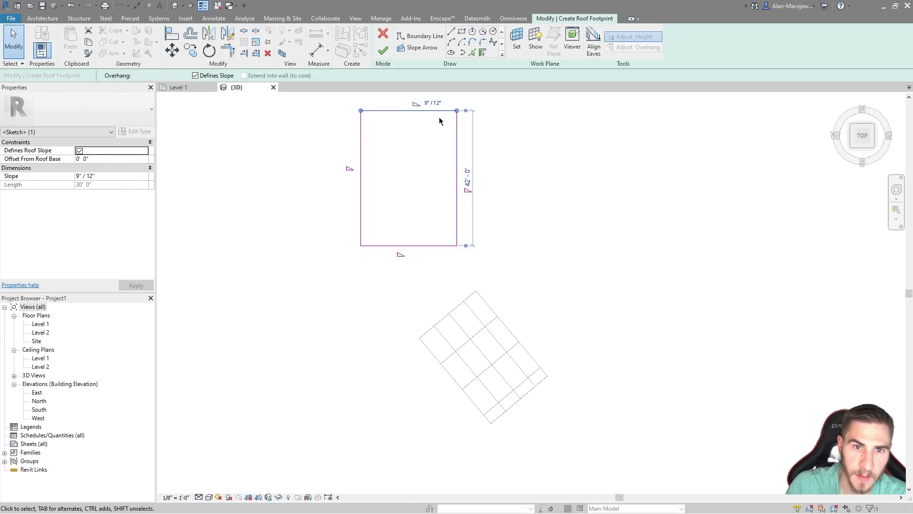
pyautogui.click(466, 177)
pyautogui.write('30')
pyautogui.press('Return')
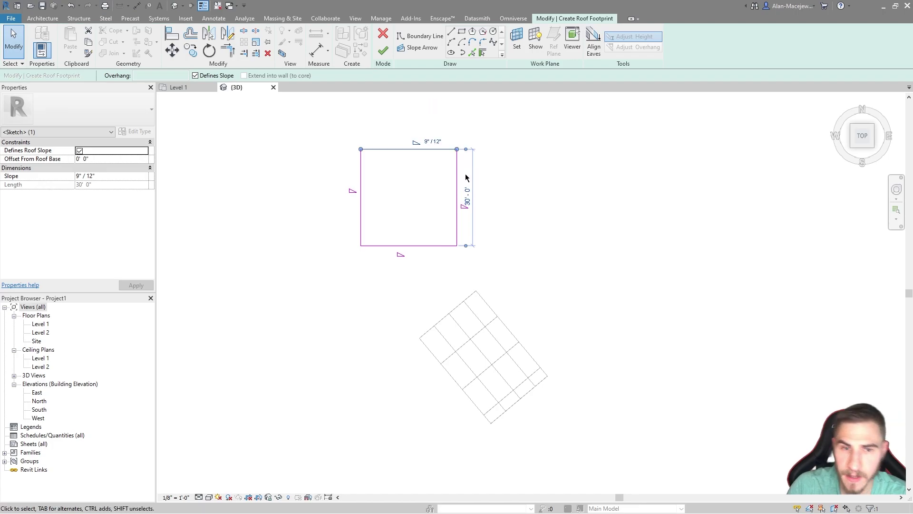
pyautogui.click(383, 51)
pyautogui.keyDown('shift'); pyautogui.moveTo(448, 344); pyautogui.dragTo(435, 228, button='middle'); pyautogui.keyUp('shift')
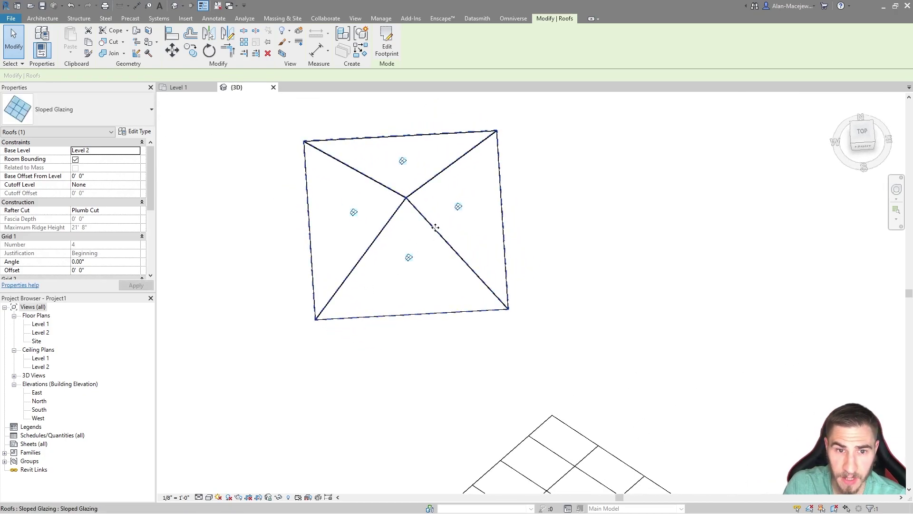
# Edit the sloped glazing roof's footprint and remove the slope definition from every boundary line except the west one
pyautogui.doubleClick(482, 179)
pyautogui.moveTo(594, 122)
pyautogui.mouseDown()
pyautogui.moveTo(407, 310)
pyautogui.moveTo(405, 366)
pyautogui.mouseUp()
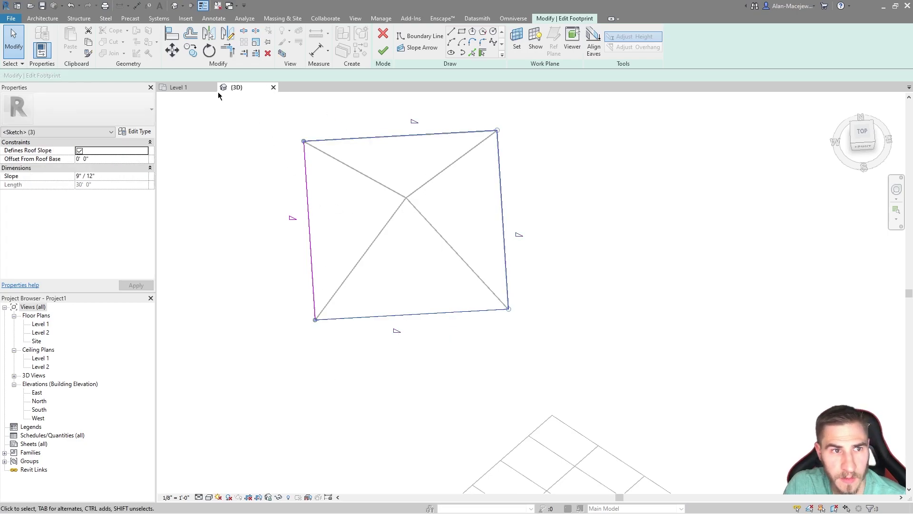
pyautogui.click(173, 76)
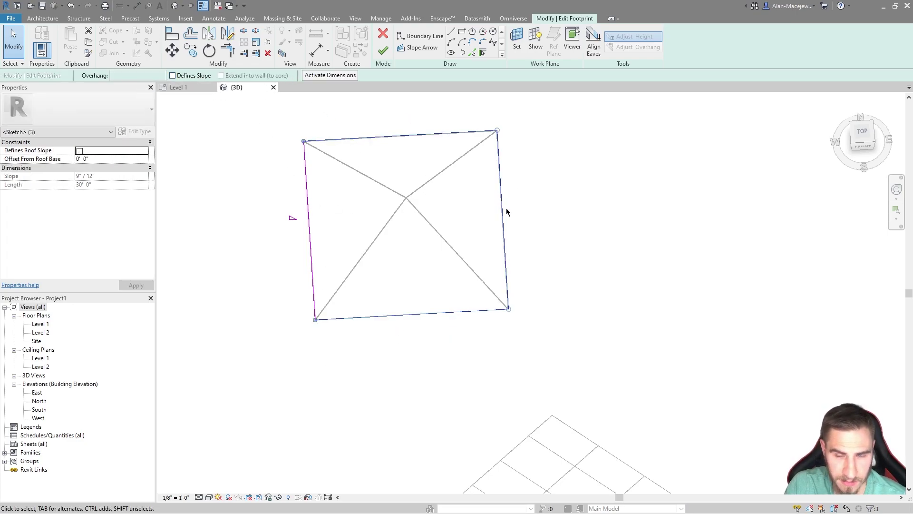
pyautogui.click(280, 301)
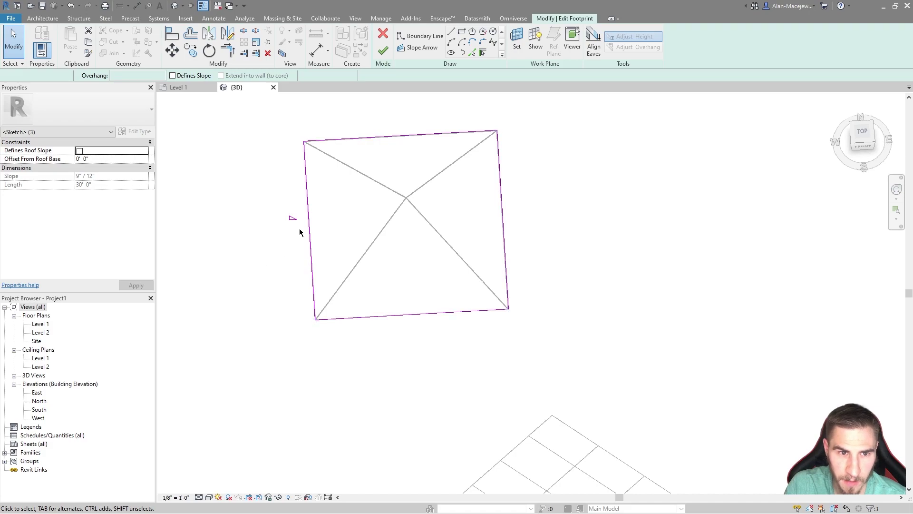
# Set the slope of the west boundary line to 4" / 12" and finish the roof footprint
pyautogui.click(308, 231)
pyautogui.click(97, 176)
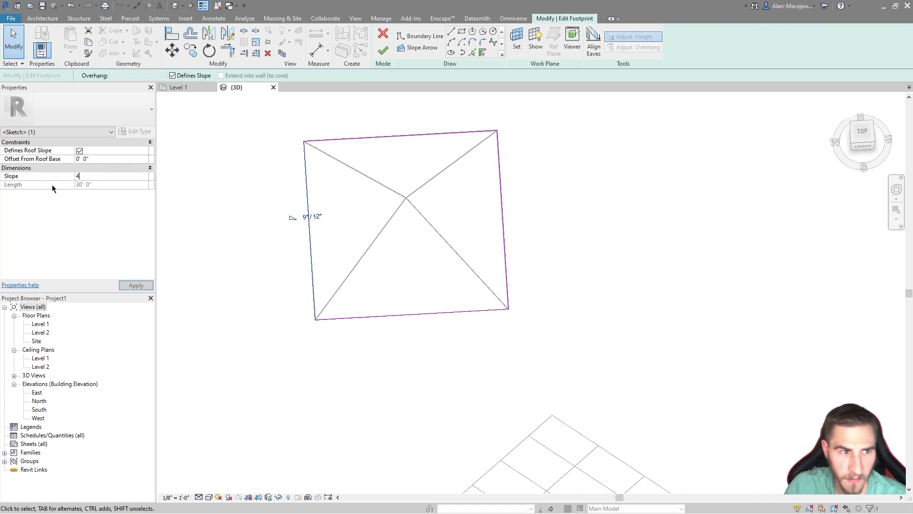
pyautogui.click(250, 224)
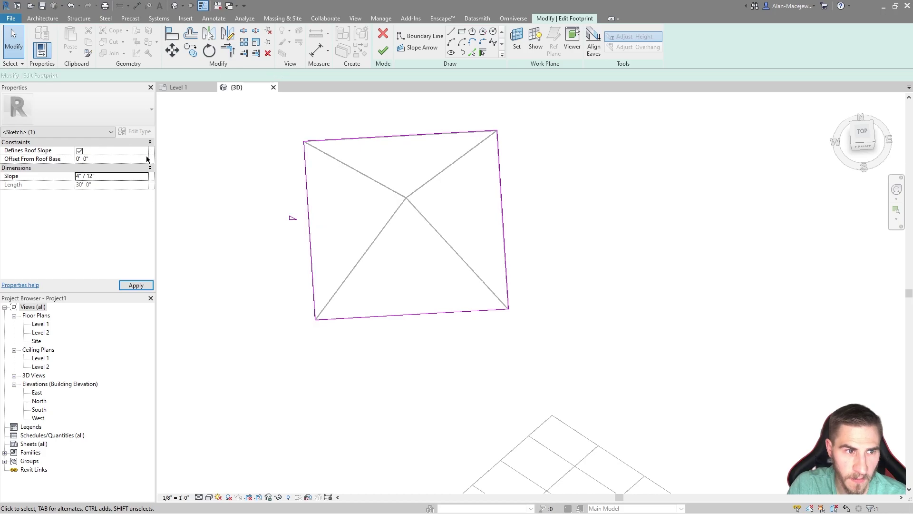
pyautogui.click(383, 50)
# Delete the slanted curtain wall beside the single-slope sloped glazing roof
pyautogui.keyDown('shift'); pyautogui.moveTo(474, 279); pyautogui.dragTo(756, 329, button='middle'); pyautogui.keyUp('shift')
pyautogui.click(715, 267)
pyautogui.keyDown('shift'); pyautogui.moveTo(607, 356); pyautogui.dragTo(497, 246, button='middle'); pyautogui.keyUp('shift')
pyautogui.click(490, 246)
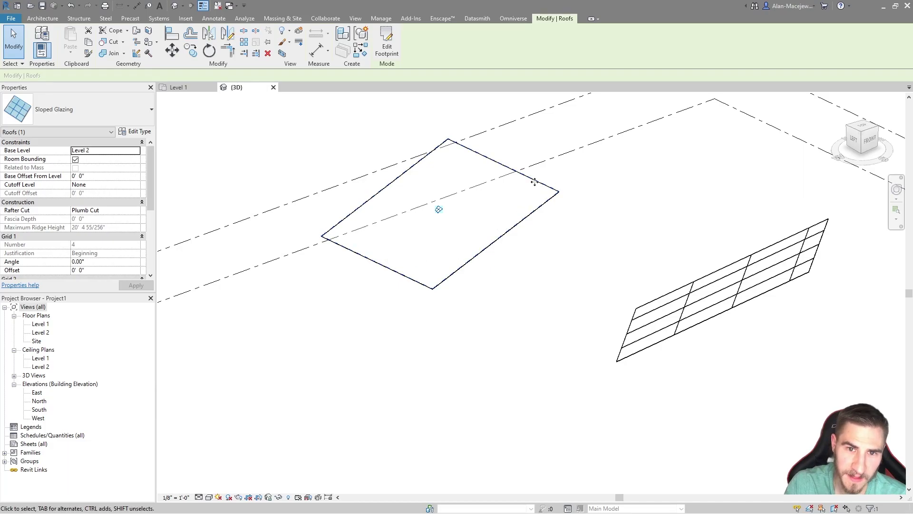
pyautogui.scroll(2, 495, 168)
pyautogui.scroll(-1, 452, 250)
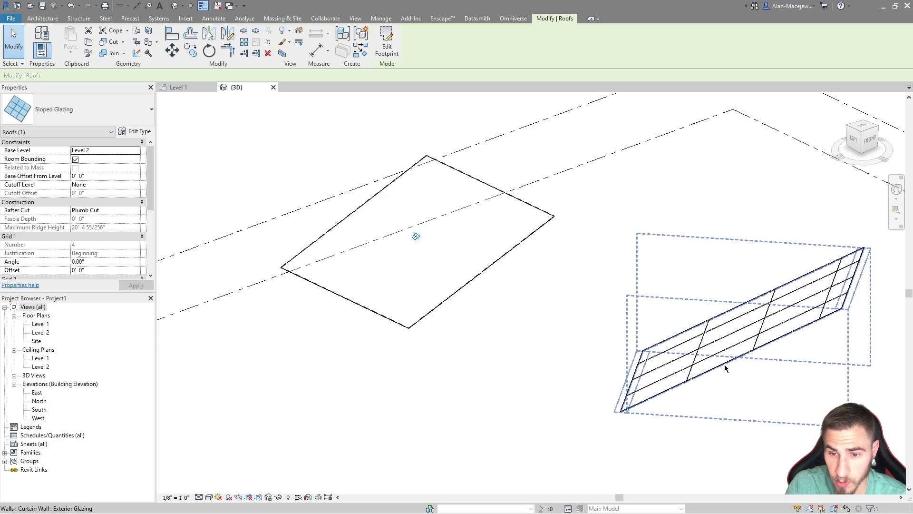
pyautogui.click(667, 368)
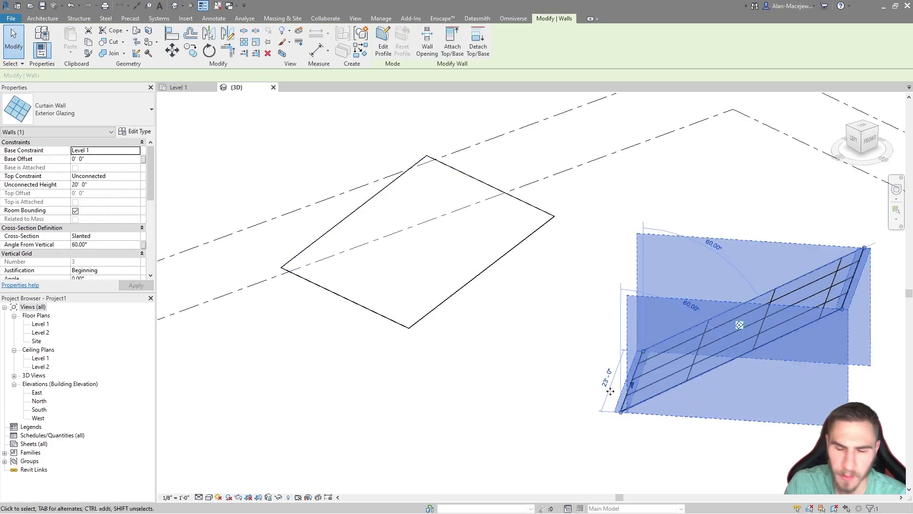
pyautogui.moveTo(718, 206); pyautogui.dragTo(699, 321)
pyautogui.moveTo(739, 194); pyautogui.dragTo(699, 265)
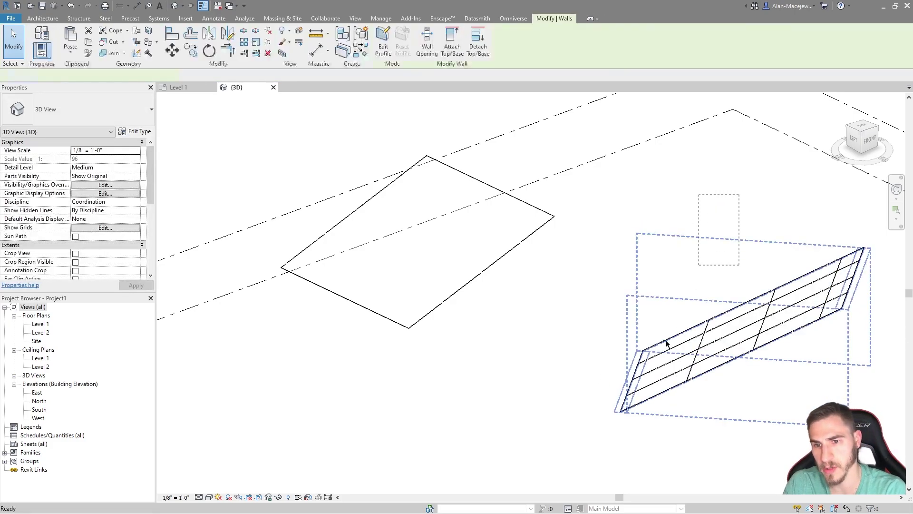
pyautogui.press('Delete')
# View the model from the top and select the sloped glazing roof
pyautogui.keyDown('shift'); pyautogui.moveTo(649, 247); pyautogui.dragTo(562, 304, button='middle'); pyautogui.keyUp('shift')
pyautogui.click(861, 131)
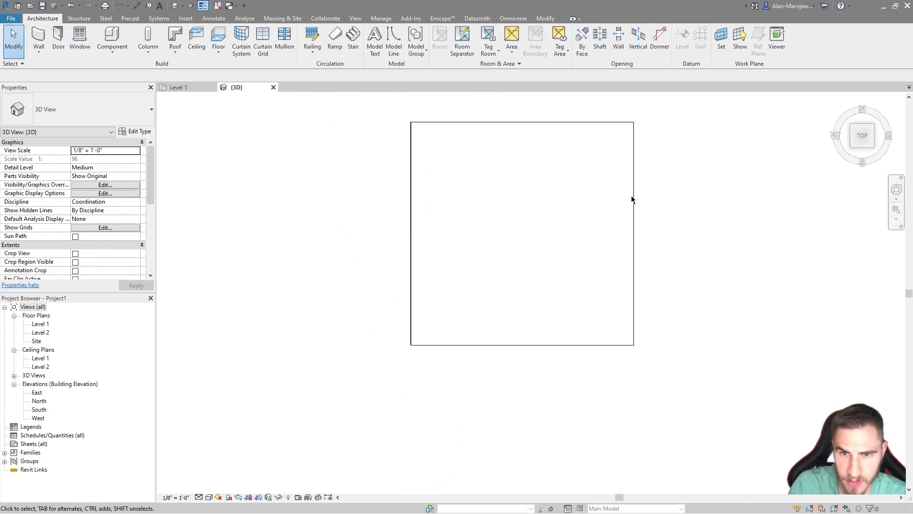
pyautogui.moveTo(624, 242); pyautogui.dragTo(609, 255, button='middle')
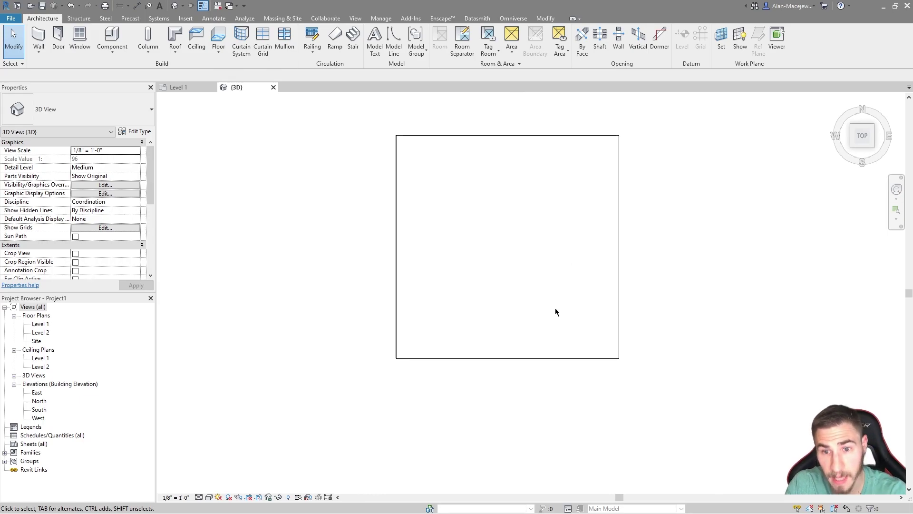
pyautogui.click(618, 265)
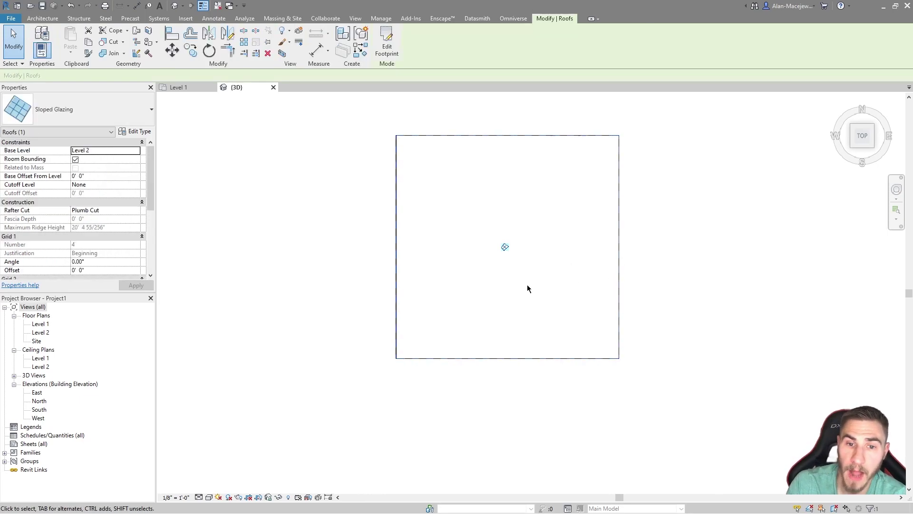
pyautogui.moveTo(582, 280); pyautogui.dragTo(564, 284, button='middle')
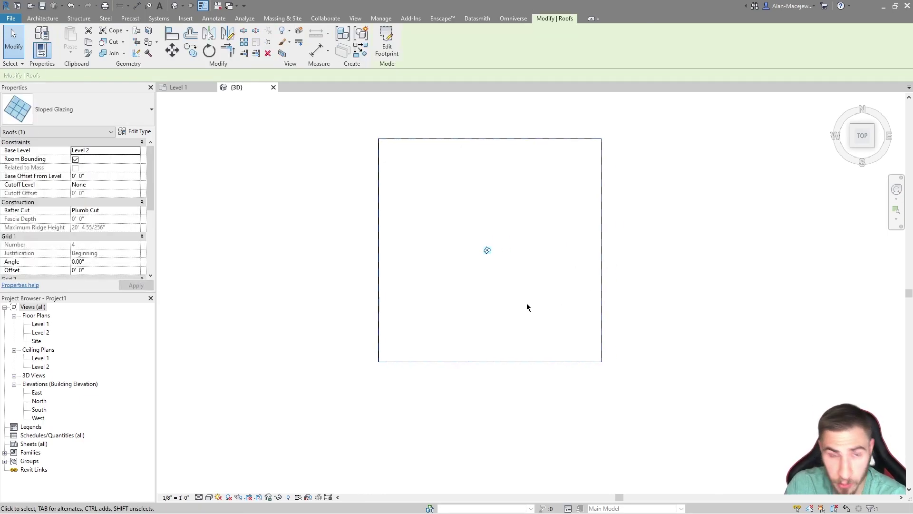
pyautogui.moveTo(502, 335); pyautogui.dragTo(493, 339, button='middle')
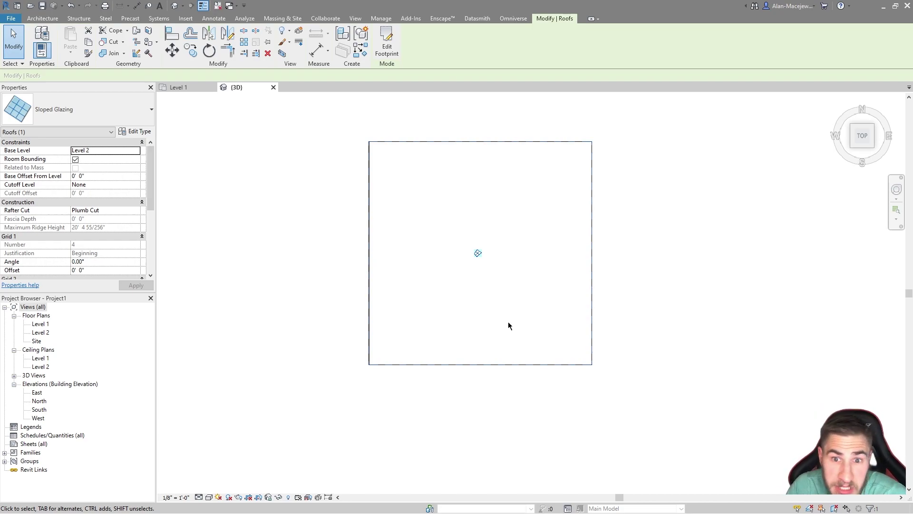
pyautogui.moveTo(418, 190); pyautogui.dragTo(378, 187, button='middle')
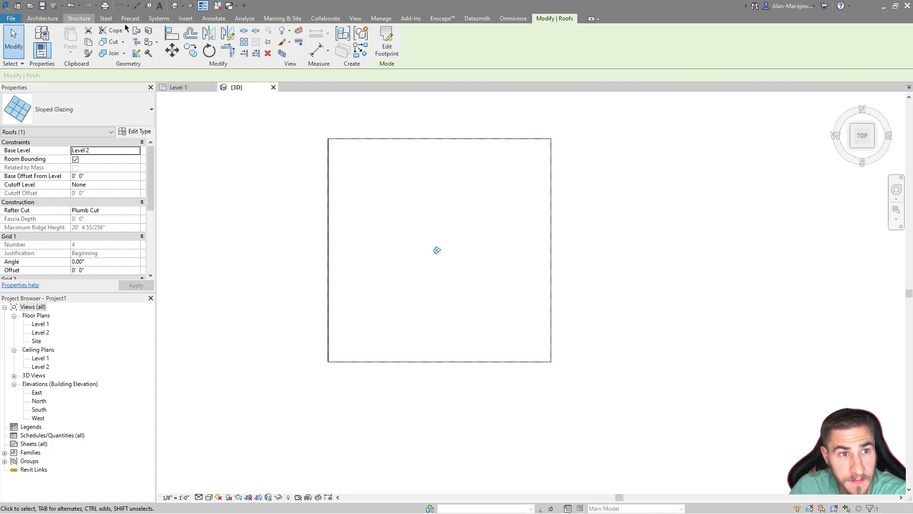
# Try placing individual curtain grid lines 0' 6" apart from the roof's south edge, and undo them
pyautogui.click(42, 18)
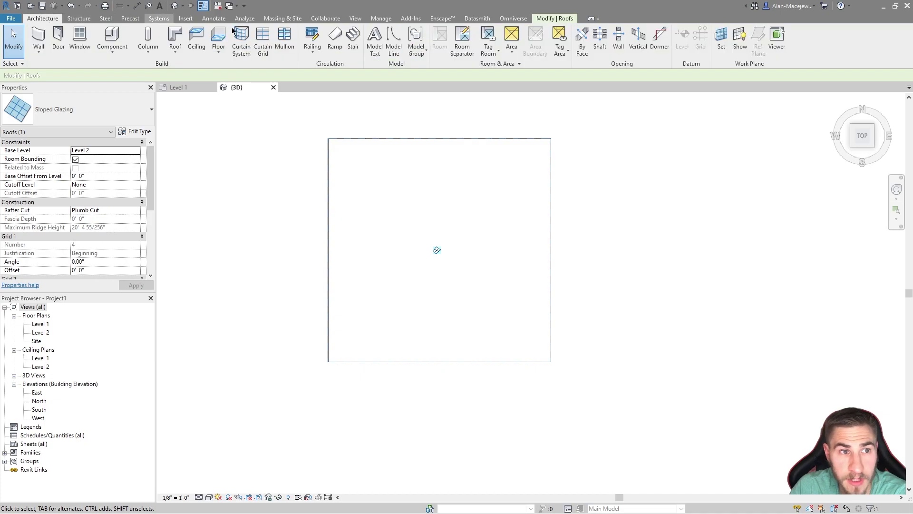
pyautogui.click(257, 54)
pyautogui.scroll(1, 542, 386)
pyautogui.scroll(2, 541, 386)
pyautogui.moveTo(583, 335); pyautogui.dragTo(756, 319, button='middle')
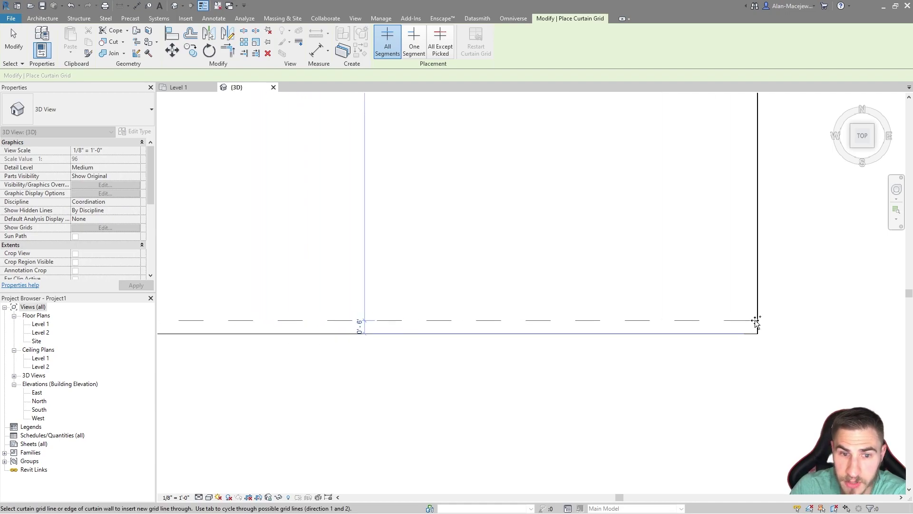
pyautogui.click(756, 320)
pyautogui.click(756, 307)
pyautogui.scroll(-2, 680, 310)
pyautogui.press('Escape')
pyautogui.hotkey('ctrl', 'z')
pyautogui.hotkey('ctrl', 'z')
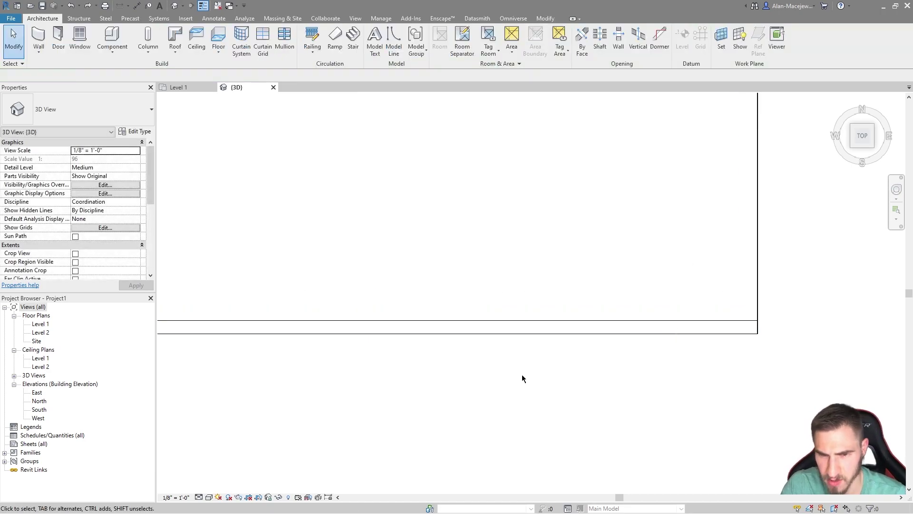
# Duplicate the roof's Sloped Glazing type as "Tongue & Groove"
pyautogui.scroll(-3, 604, 371)
pyautogui.moveTo(592, 263); pyautogui.dragTo(581, 356, button='middle')
pyautogui.scroll(-1, 581, 355)
pyautogui.scroll(-3, 570, 354)
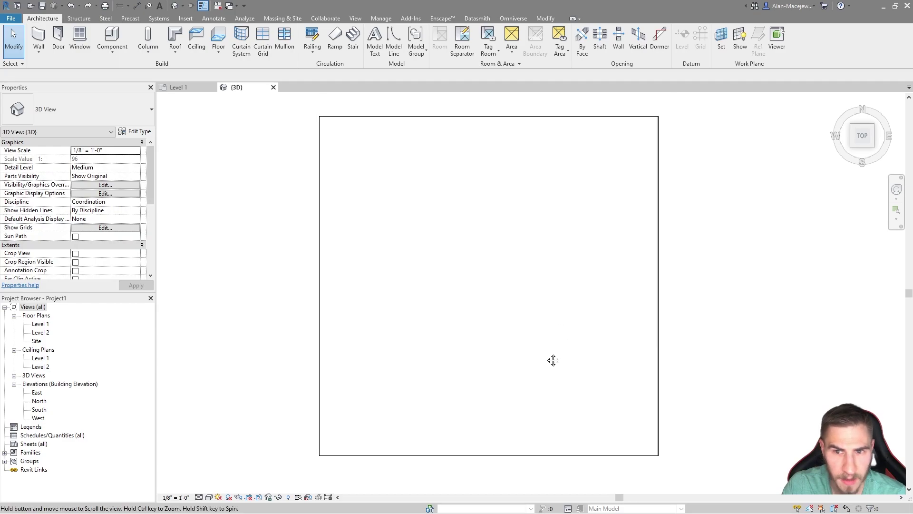
pyautogui.click(629, 314)
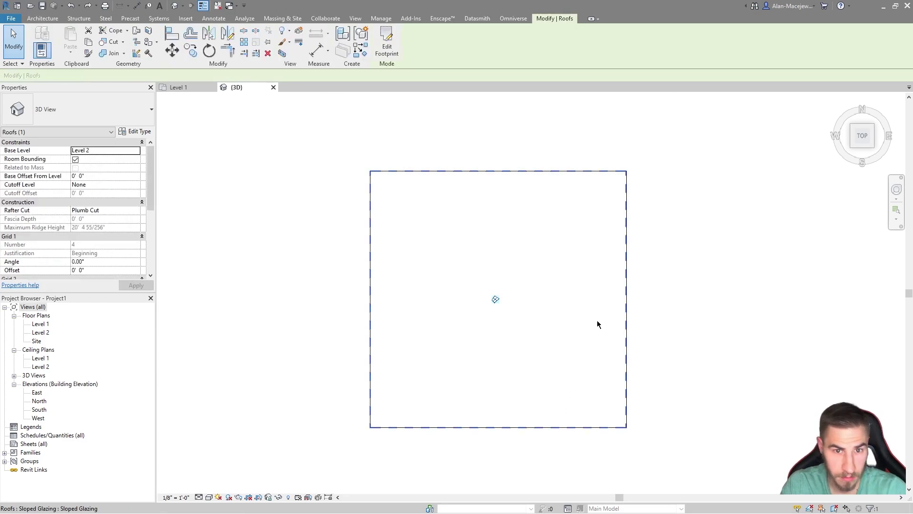
pyautogui.click(135, 131)
pyautogui.click(626, 165)
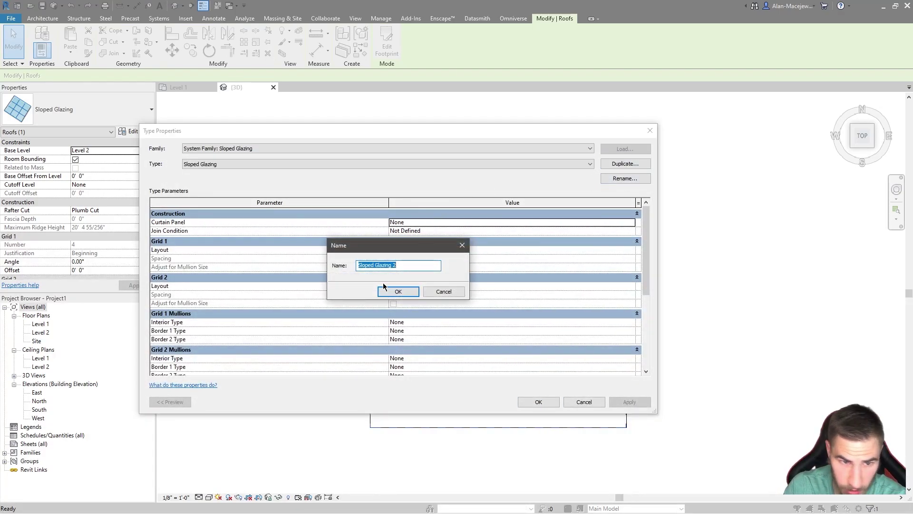
pyautogui.write('Tongue & Groove')
pyautogui.press('Return')
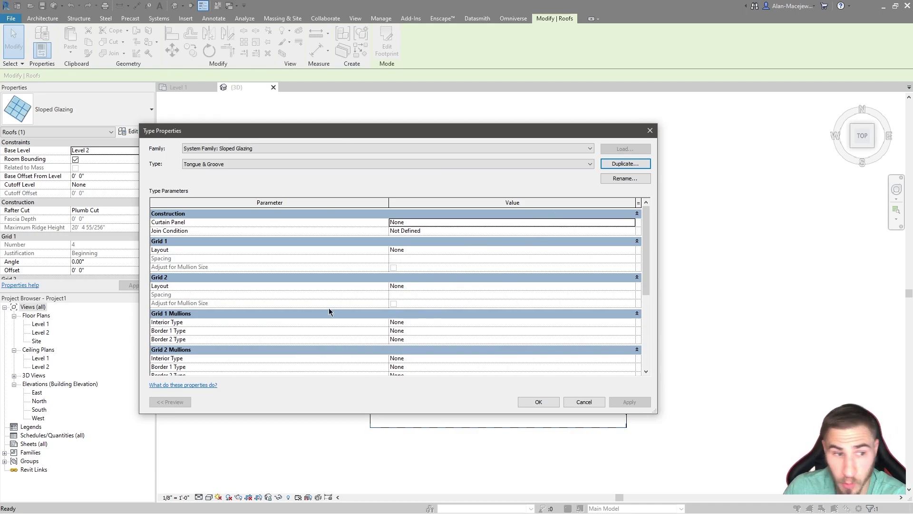
# Set the Tongue & Groove type's Grid 1 layout to Fixed Distance with .5 spacing, and apply it to the roof
pyautogui.moveTo(270, 134); pyautogui.dragTo(322, 114)
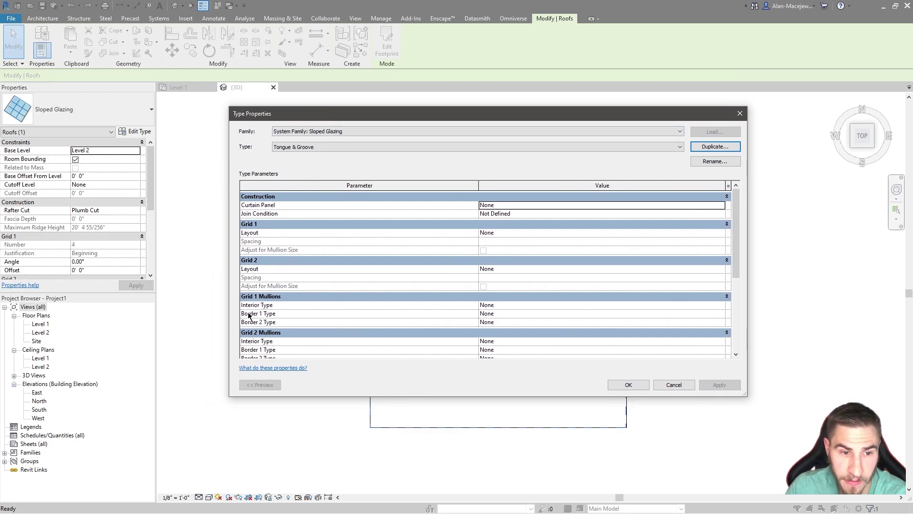
pyautogui.scroll(-2, 279, 307)
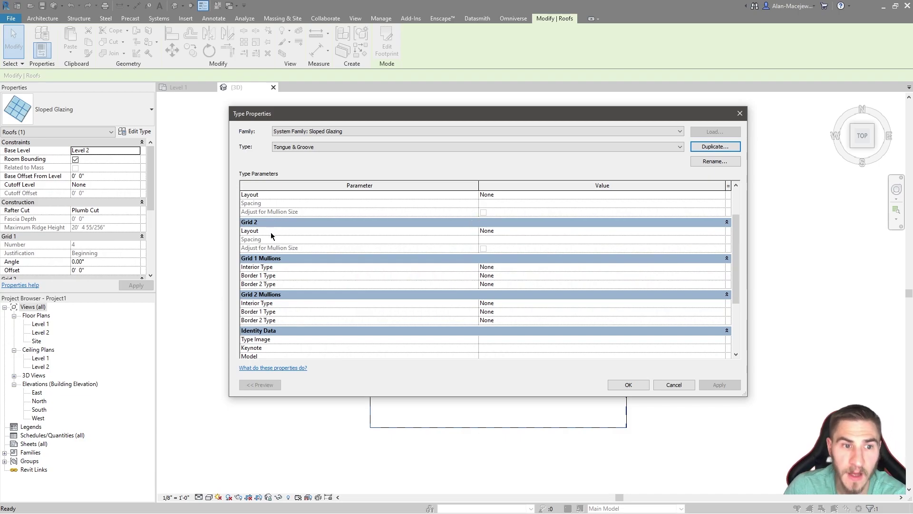
pyautogui.scroll(2, 377, 260)
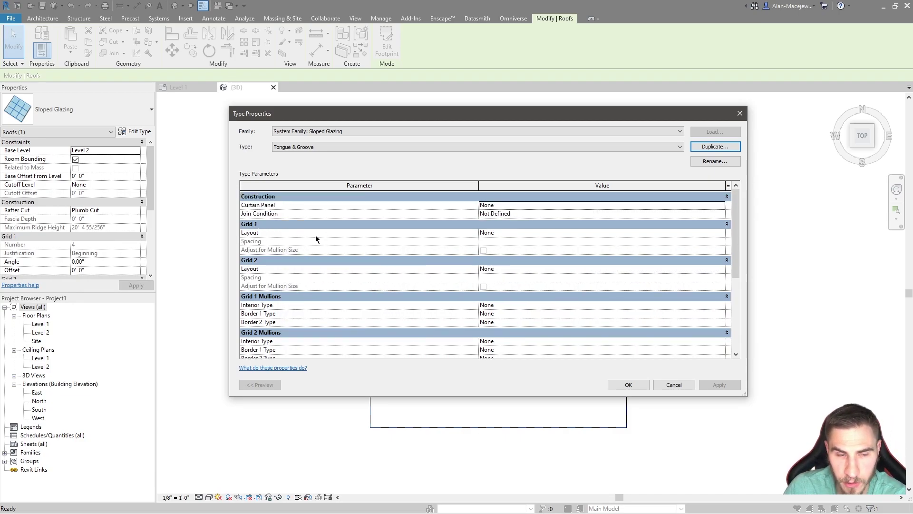
pyautogui.moveTo(509, 118)
pyautogui.mouseDown()
pyautogui.moveTo(463, 420)
pyautogui.moveTo(473, 342)
pyautogui.moveTo(434, 170)
pyautogui.moveTo(507, 112)
pyautogui.mouseUp()
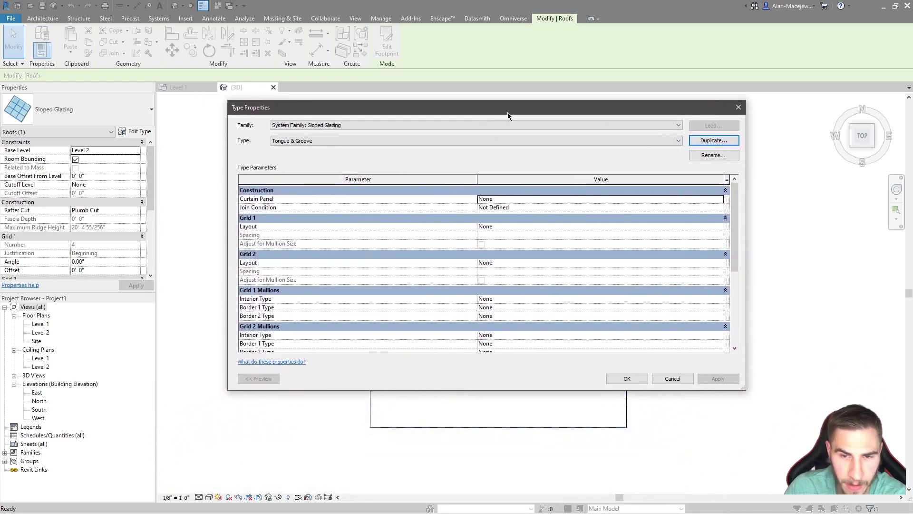
pyautogui.click(719, 227)
pyautogui.click(720, 227)
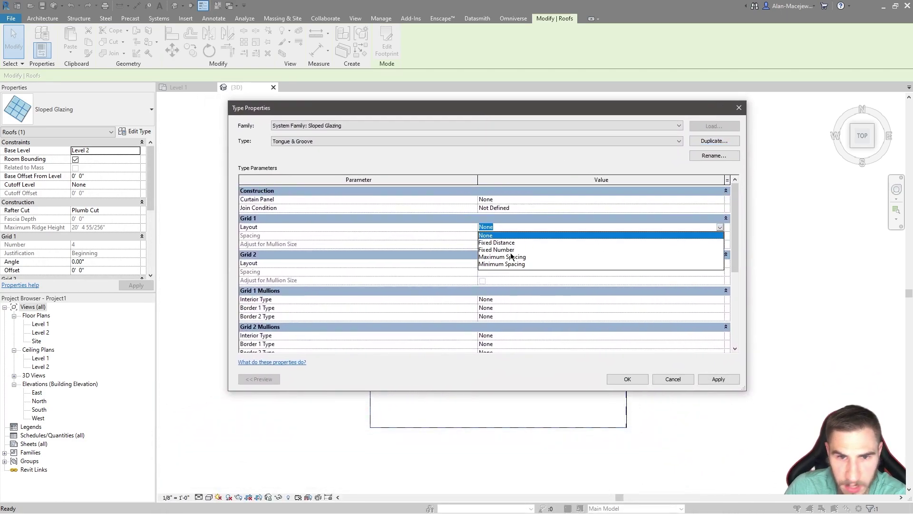
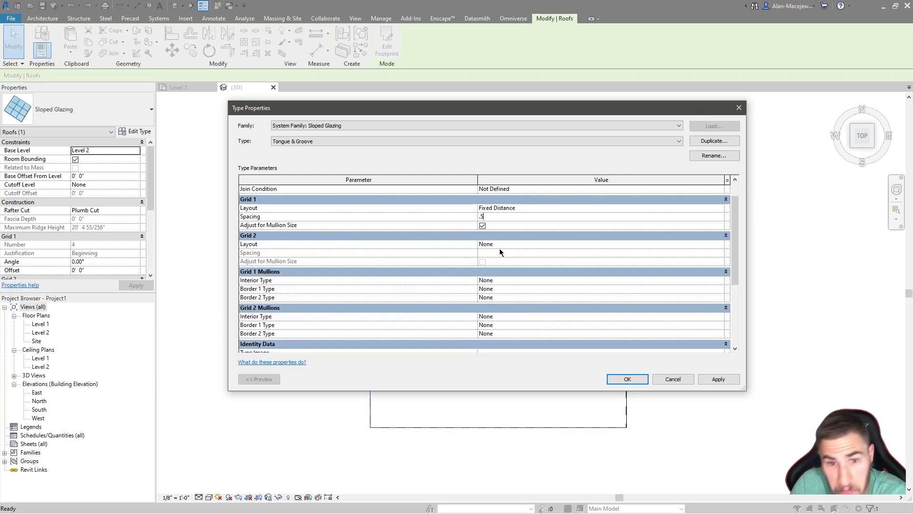
pyautogui.scroll(-2, 506, 244)
pyautogui.scroll(3, 523, 250)
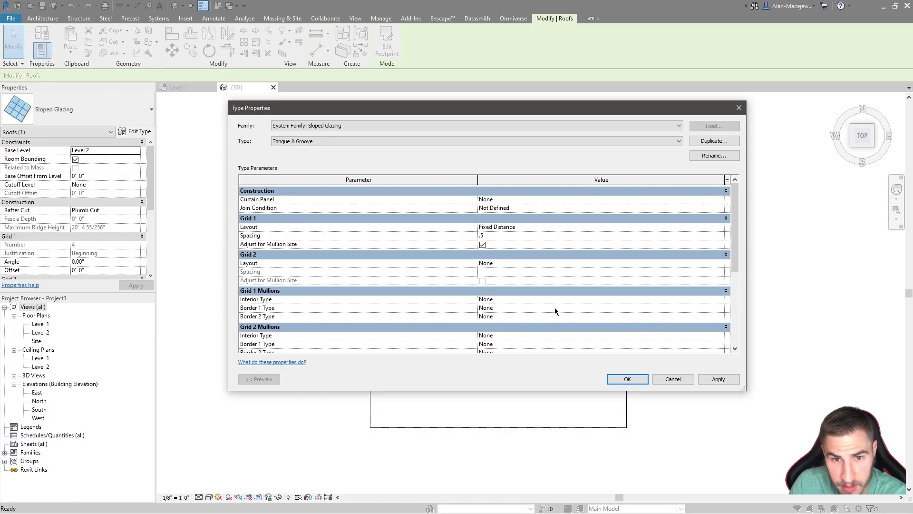
pyautogui.click(673, 379)
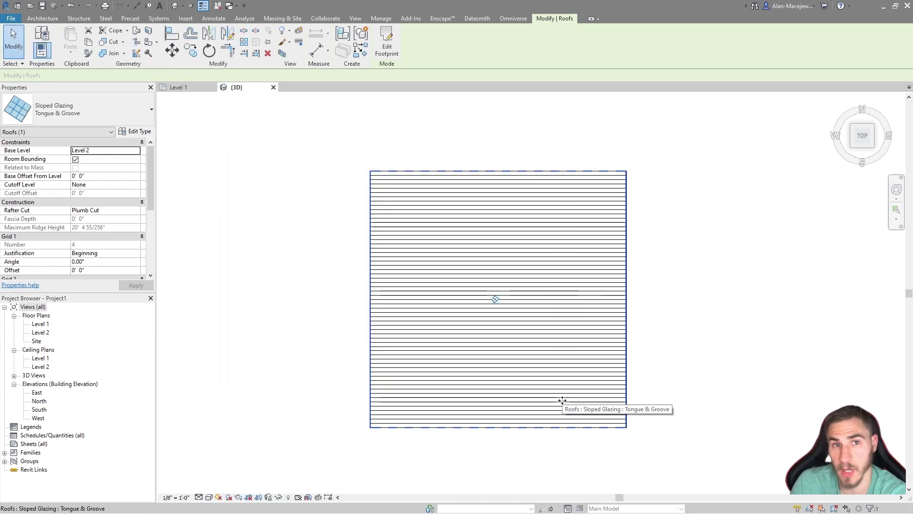
# Inspect the spacing of the roof's grid lines up close, and return to the whole roof
pyautogui.click(599, 440)
pyautogui.scroll(2, 598, 439)
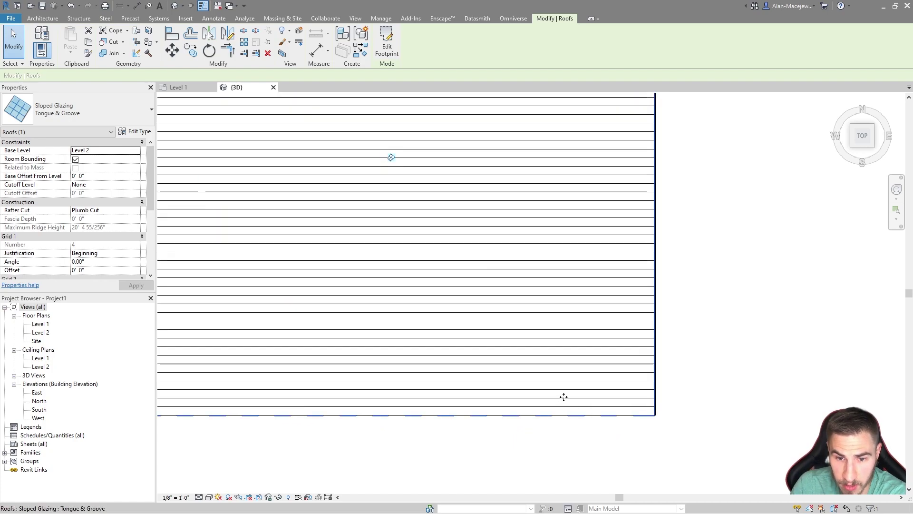
pyautogui.scroll(1, 528, 382)
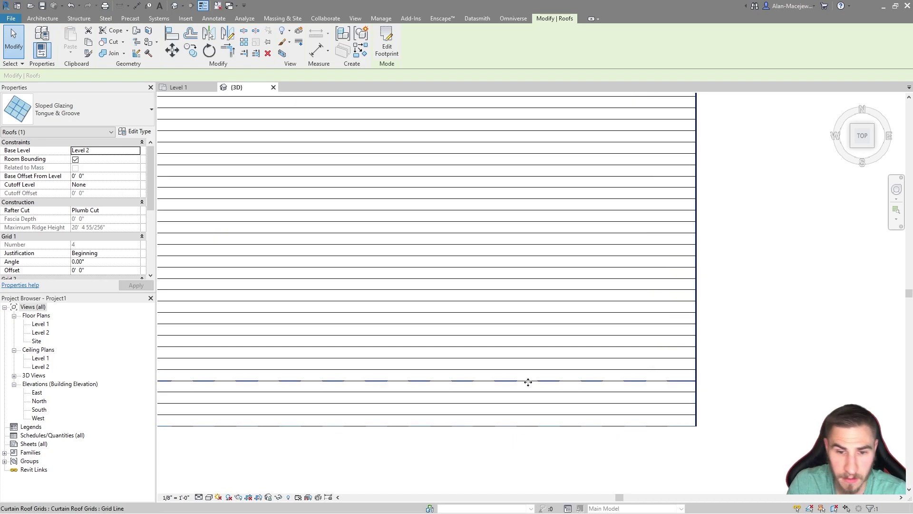
pyautogui.click(528, 380)
pyautogui.scroll(3, 346, 382)
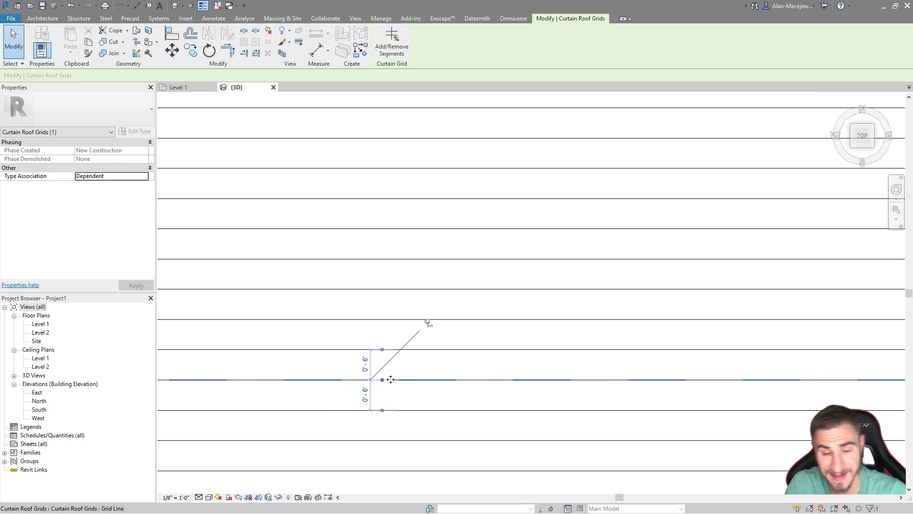
pyautogui.click(548, 365)
pyautogui.scroll(-4, 548, 365)
pyautogui.scroll(-4, 614, 419)
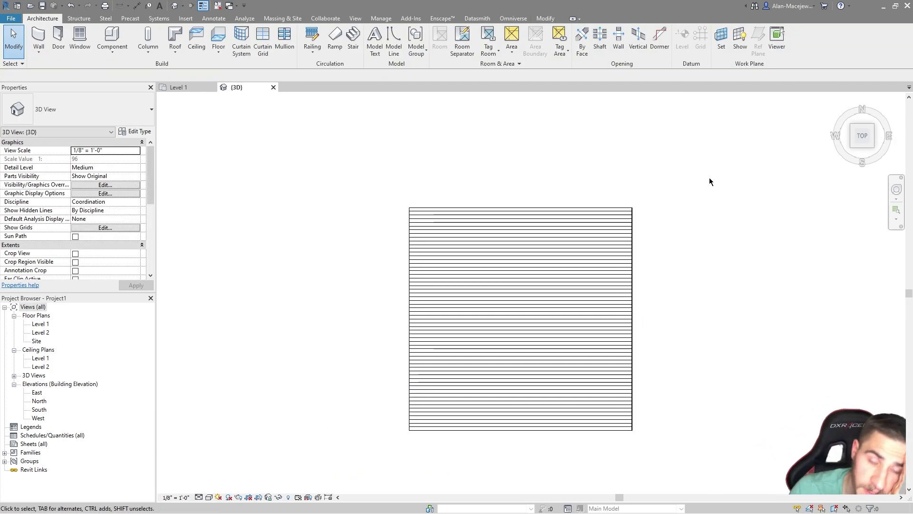
pyautogui.moveTo(653, 270); pyautogui.dragTo(631, 259, button='middle')
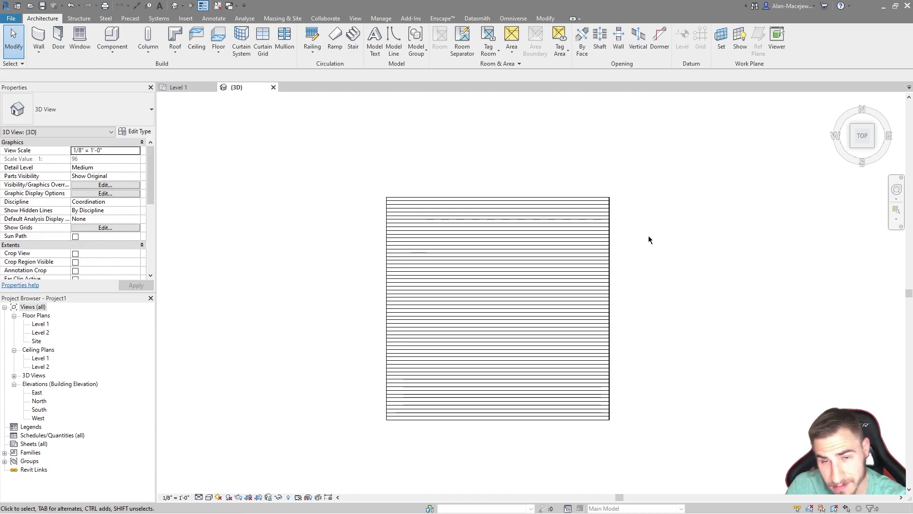
# Mirror a copy of the Tongue & Groove roof about a drawn north-south axis along its east edge
pyautogui.moveTo(618, 320); pyautogui.dragTo(581, 313, button='middle')
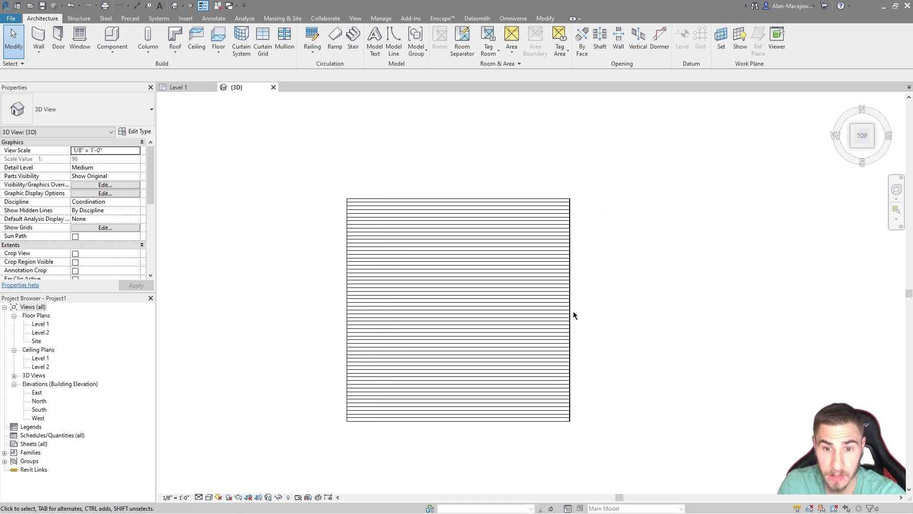
pyautogui.click(570, 336)
pyautogui.moveTo(619, 332); pyautogui.dragTo(609, 330, button='middle')
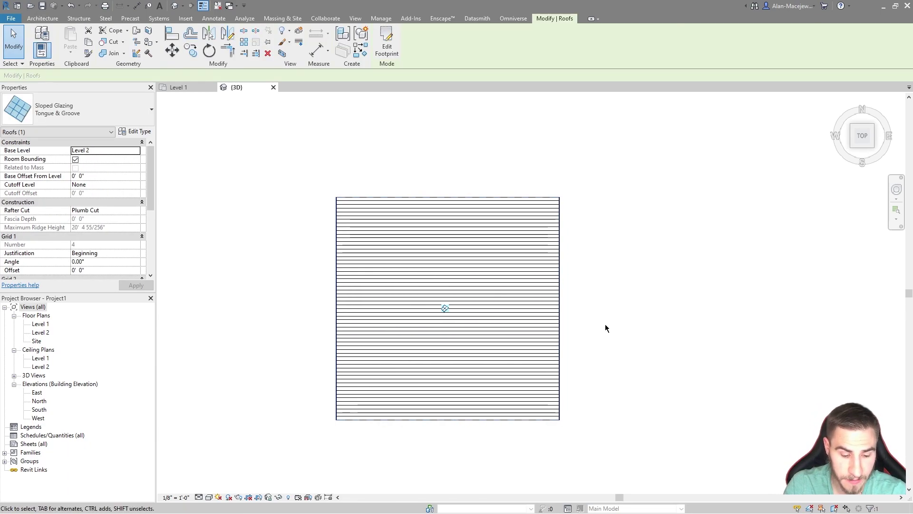
pyautogui.press('d')
pyautogui.press('m')
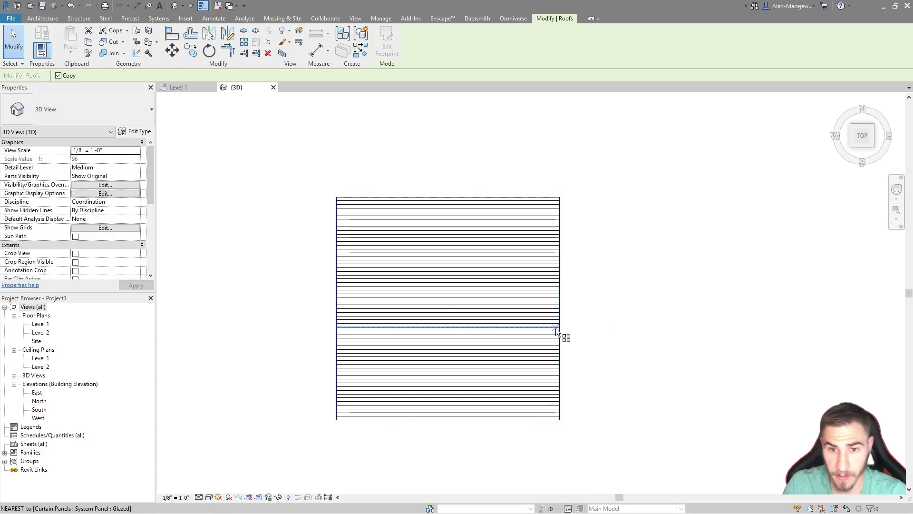
pyautogui.click(559, 327)
pyautogui.click(560, 221)
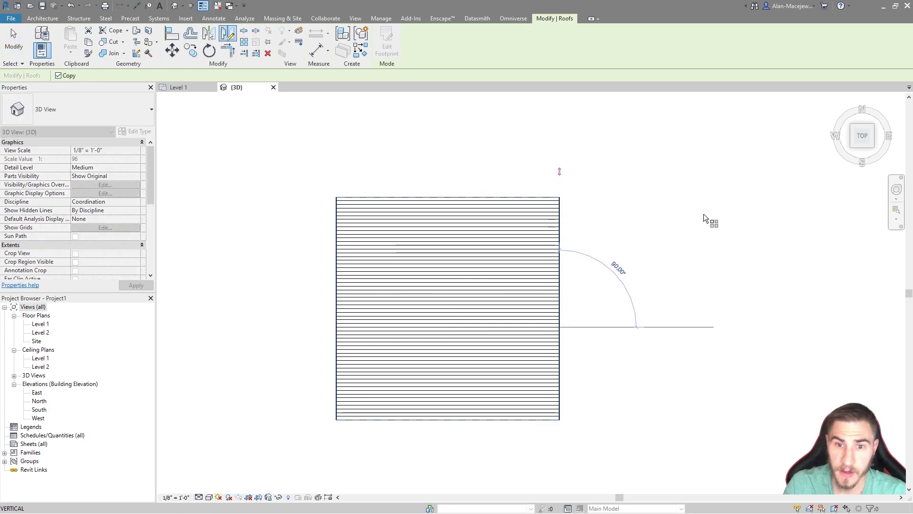
pyautogui.hotkey('ctrl', 'Tab')
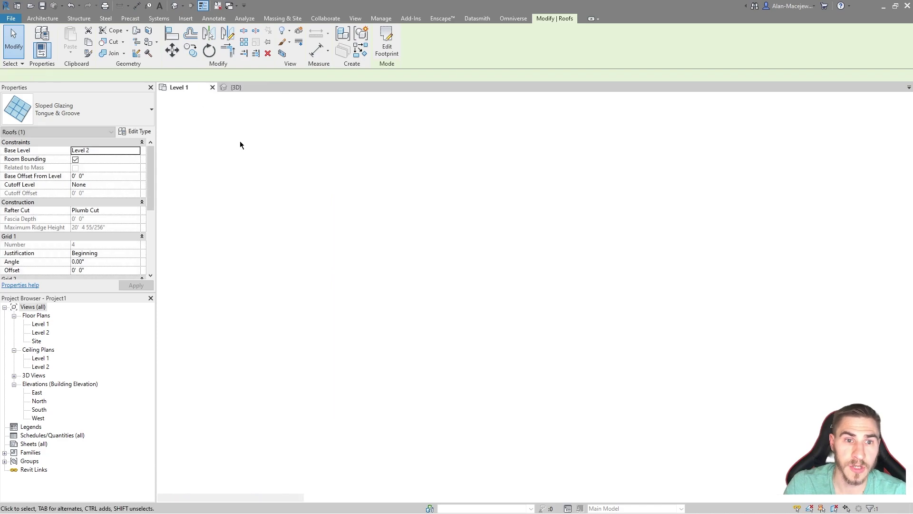
pyautogui.click(237, 88)
pyautogui.keyDown('shift'); pyautogui.moveTo(672, 306); pyautogui.dragTo(570, 137, button='middle'); pyautogui.keyUp('shift')
pyautogui.press('Escape')
# Examine up close how the grid lines of the two roof slopes meet along the ridge and at the eave corner
pyautogui.scroll(10, 514, 378)
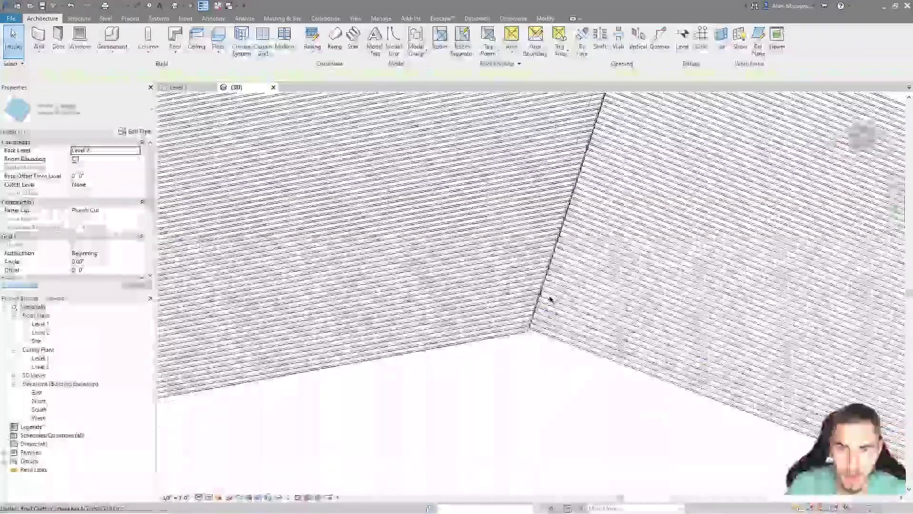
pyautogui.scroll(-10, 502, 347)
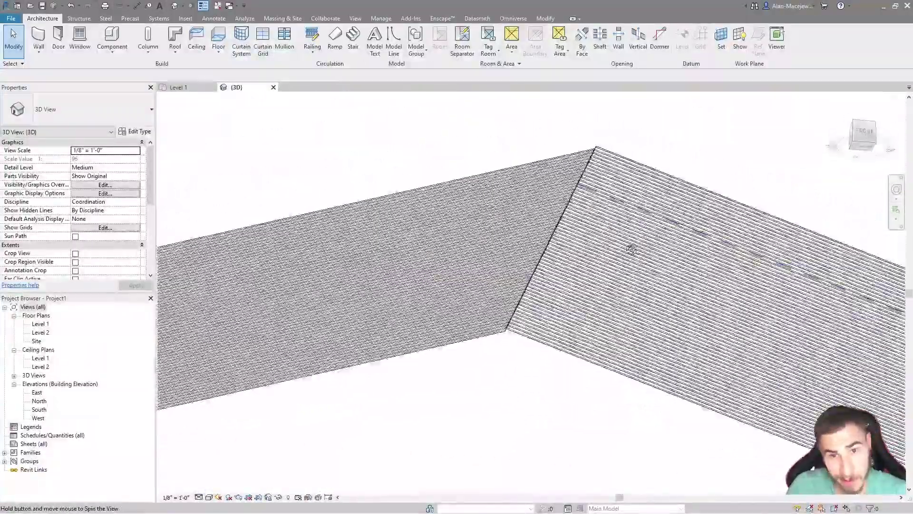
pyautogui.keyDown('shift'); pyautogui.moveTo(631, 250); pyautogui.dragTo(595, 447, button='middle'); pyautogui.keyUp('shift')
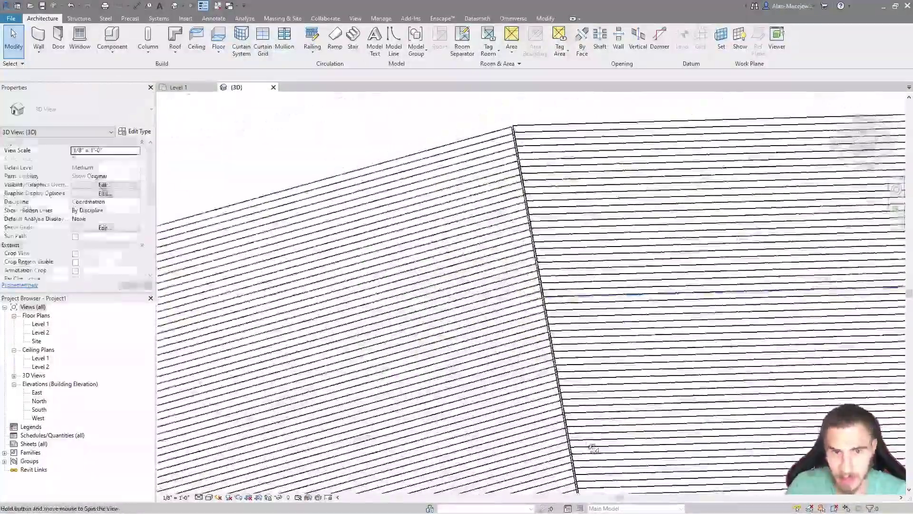
pyautogui.click(572, 255)
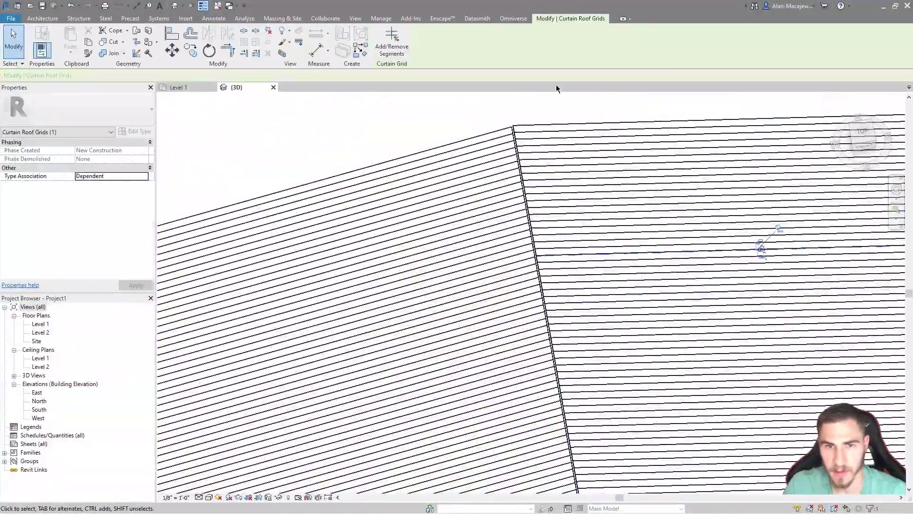
pyautogui.click(562, 109)
pyautogui.click(556, 133)
pyautogui.press('Escape')
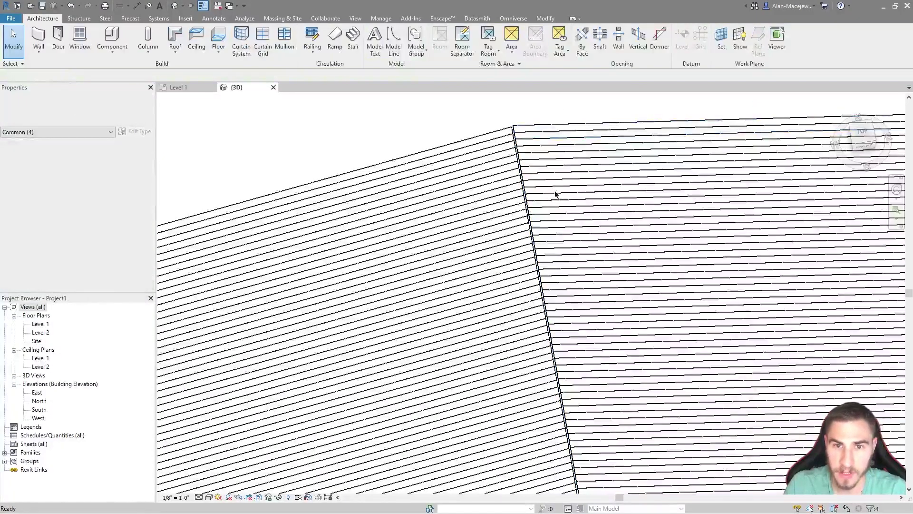
pyautogui.scroll(-5, 637, 320)
pyautogui.keyDown('shift'); pyautogui.moveTo(609, 383); pyautogui.dragTo(615, 298, button='middle'); pyautogui.keyUp('shift')
pyautogui.scroll(9, 600, 309)
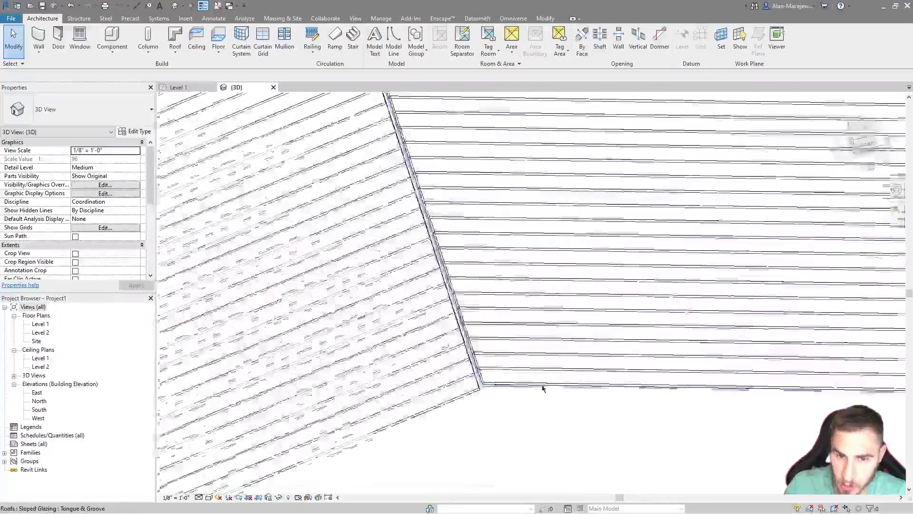
# Find wood materials for the Glazed system panel type through the mirrored roof's lowest panel, and set its material to Cherry
pyautogui.click(503, 357)
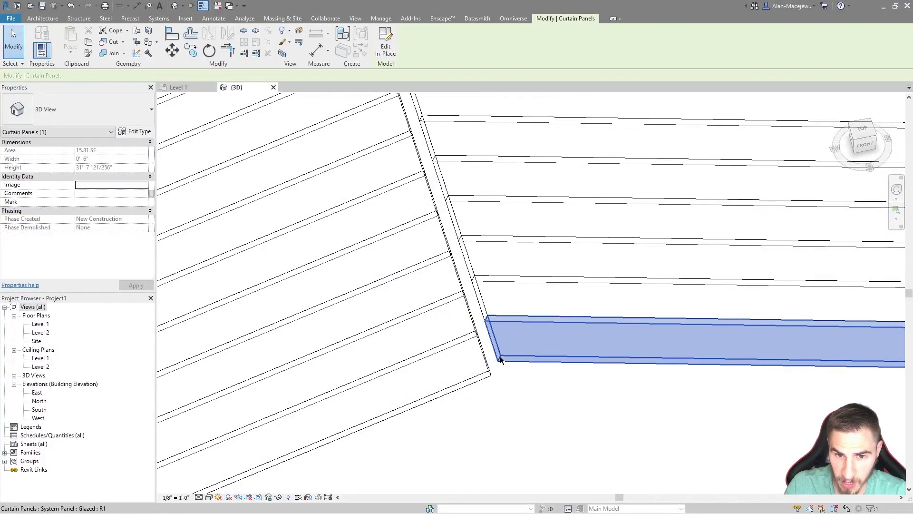
pyautogui.scroll(-6, 333, 251)
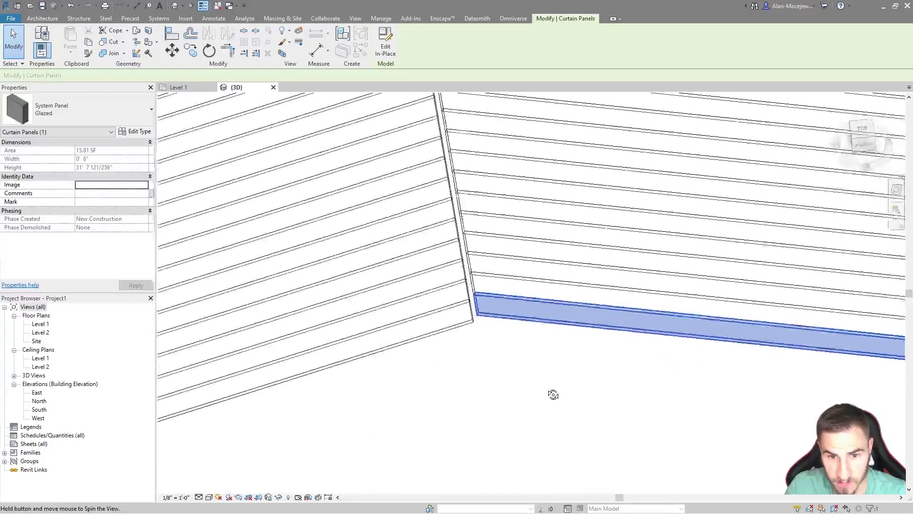
pyautogui.moveTo(537, 362); pyautogui.dragTo(428, 352, button='middle')
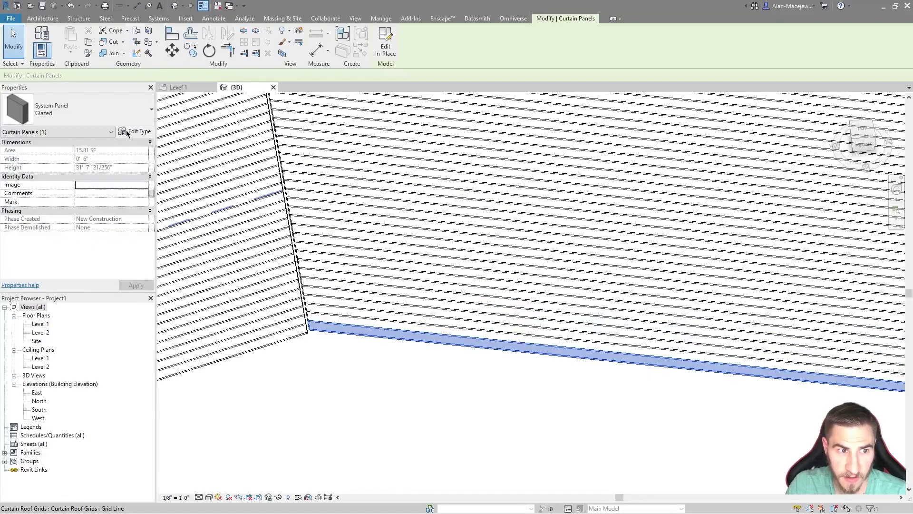
pyautogui.click(129, 132)
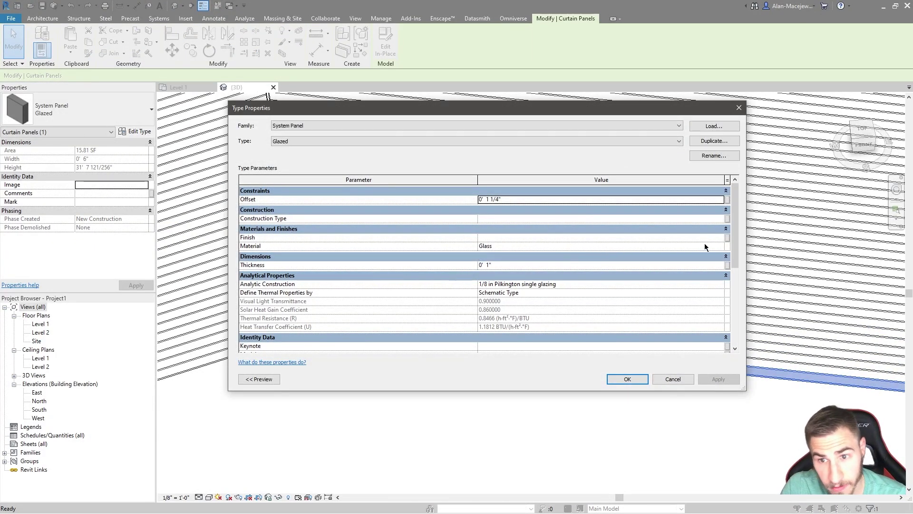
pyautogui.click(719, 248)
pyautogui.click(721, 246)
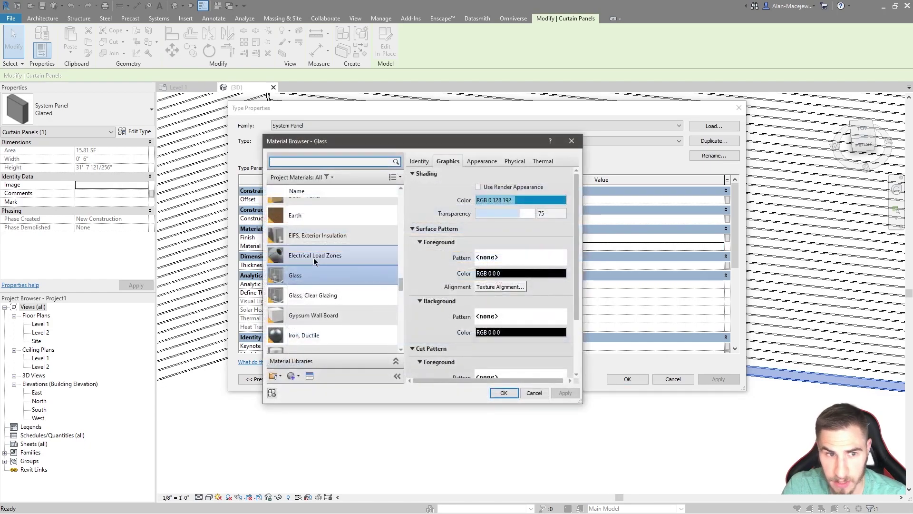
pyautogui.click(303, 157)
pyautogui.write('wood')
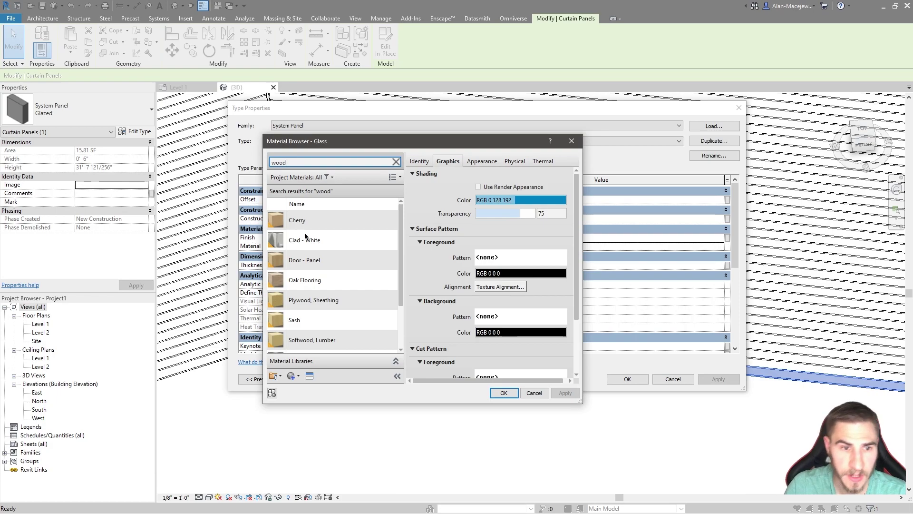
pyautogui.doubleClick(335, 225)
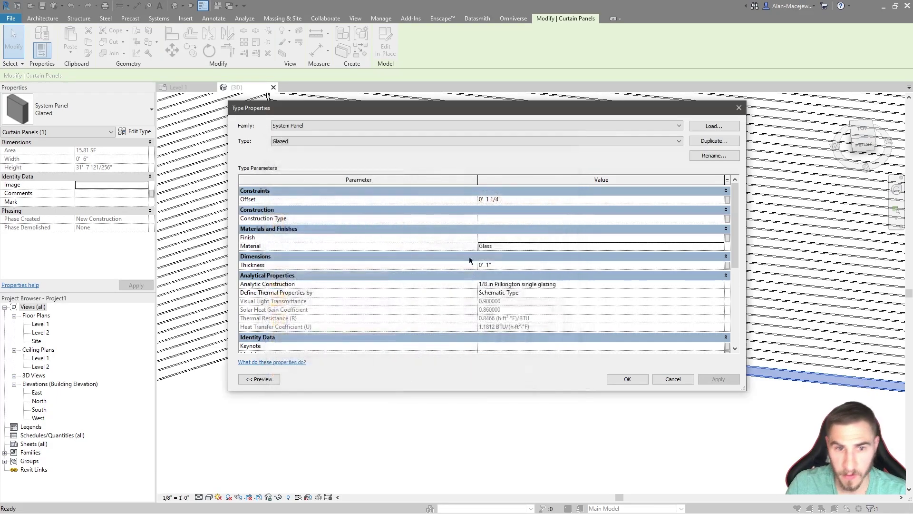
pyautogui.click(627, 379)
pyautogui.press('Escape')
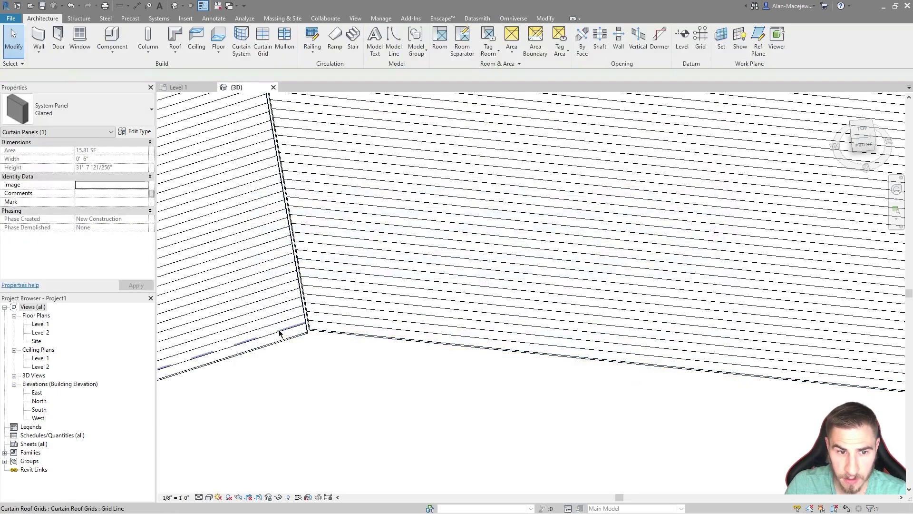
# Delete the mirrored east roof
pyautogui.scroll(-5, 559, 403)
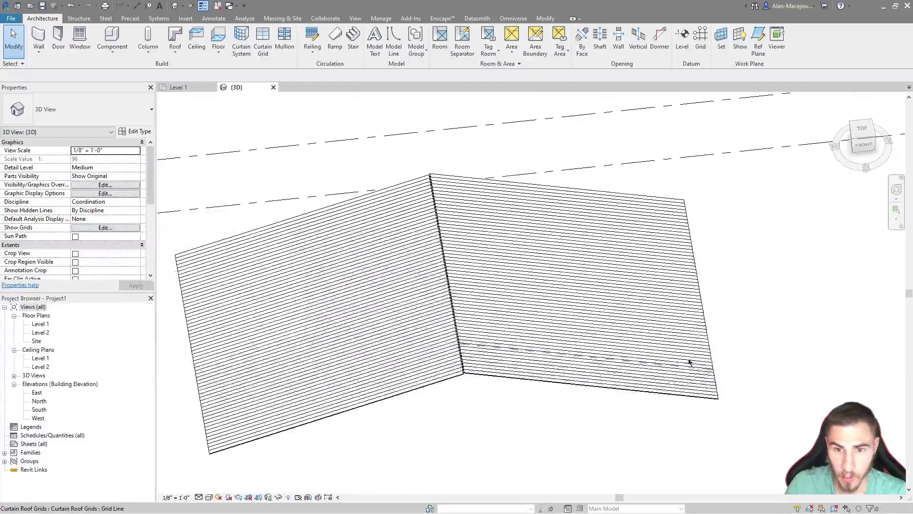
pyautogui.click(712, 400)
pyautogui.press('Delete')
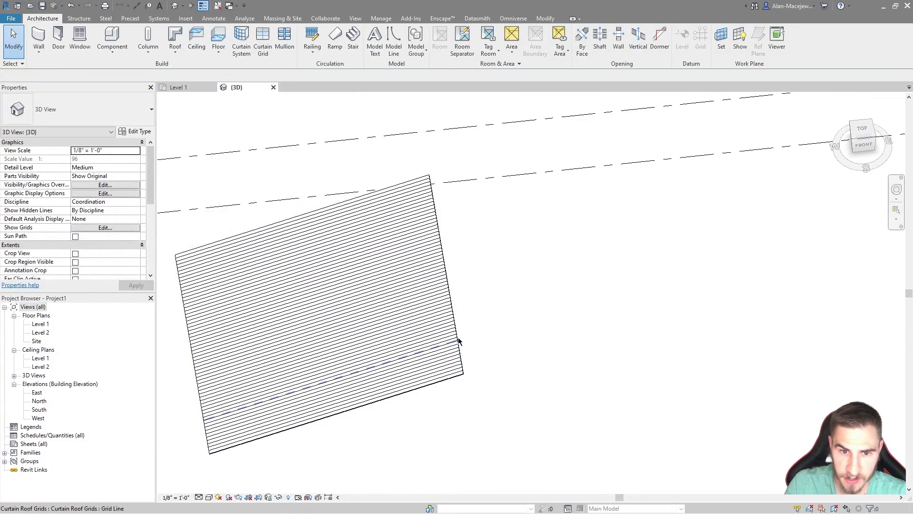
# In top view, mirror a copy of the remaining roof about a north-south axis drawn from its southeast panel corner
pyautogui.click(461, 335)
pyautogui.press('Escape')
pyautogui.click(463, 351)
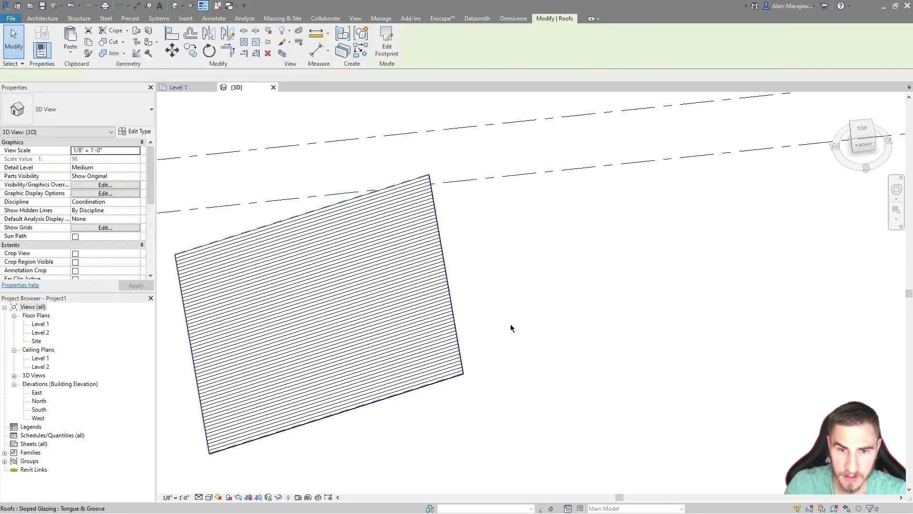
pyautogui.click(863, 128)
pyautogui.moveTo(479, 475); pyautogui.dragTo(620, 331, button='middle')
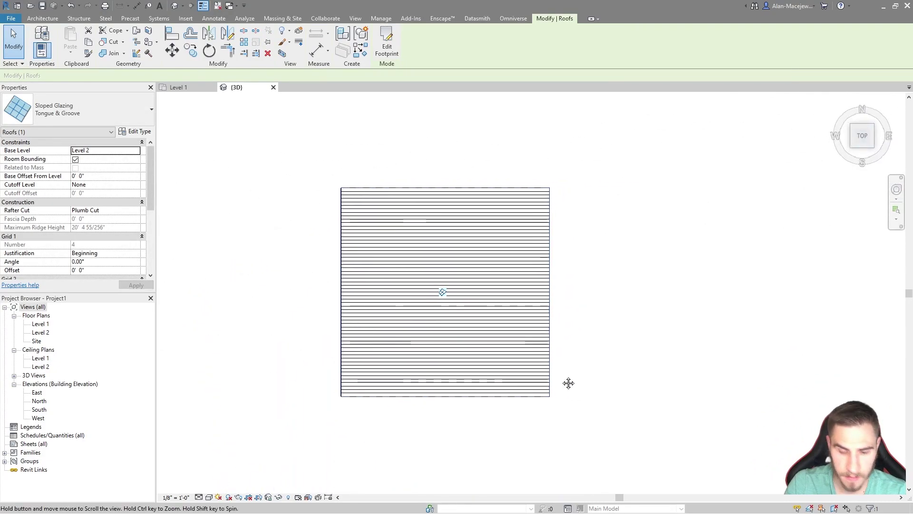
pyautogui.press('d')
pyautogui.press('m')
pyautogui.scroll(6, 550, 367)
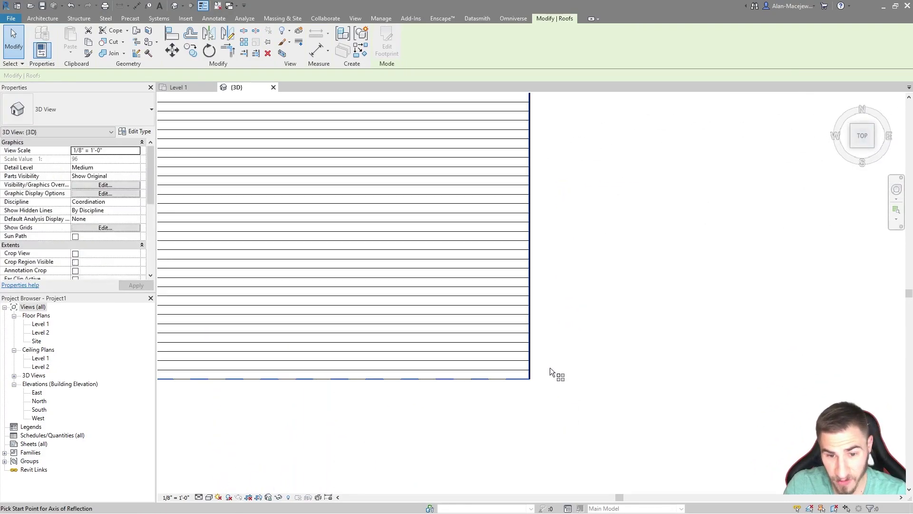
pyautogui.click(458, 357)
pyautogui.click(458, 409)
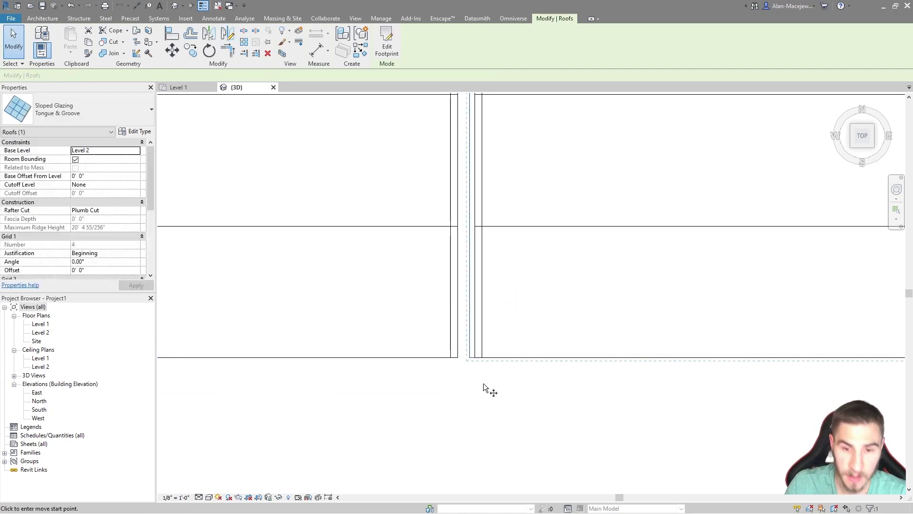
# Move the mirrored roof horizontally so its ridge-side panel corner meets the original roof's southeast panel corner
pyautogui.press('m')
pyautogui.press('v')
pyautogui.click(472, 355)
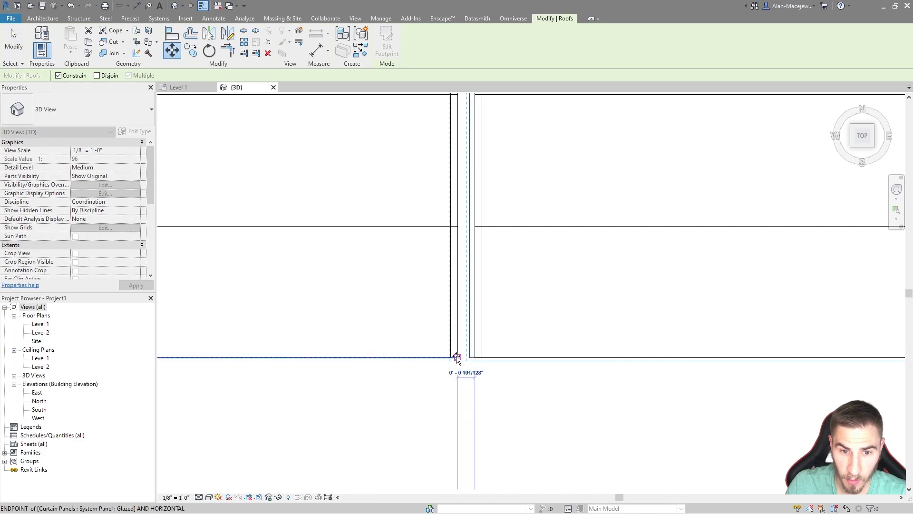
pyautogui.click(456, 356)
pyautogui.scroll(-6, 476, 376)
pyautogui.keyDown('shift'); pyautogui.moveTo(498, 360); pyautogui.dragTo(569, 383, button='middle'); pyautogui.keyUp('shift')
pyautogui.scroll(-3, 545, 355)
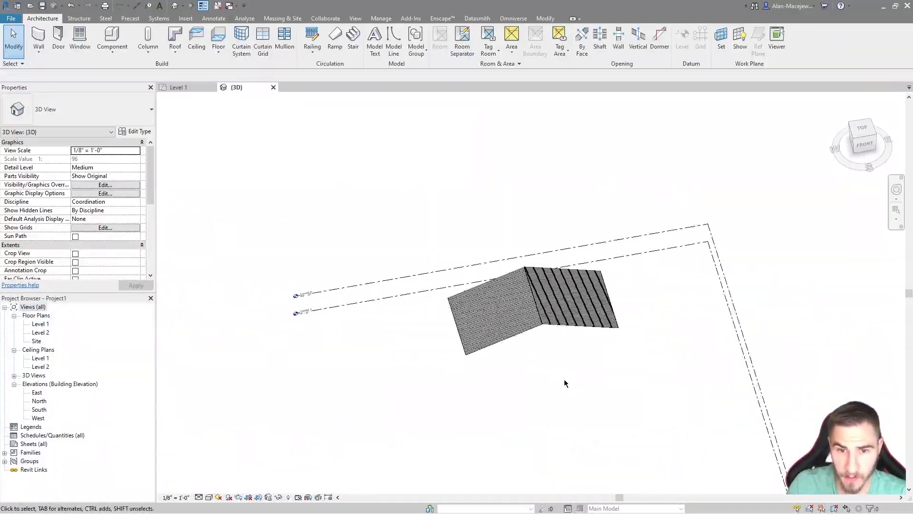
pyautogui.click(557, 328)
pyautogui.scroll(4, 566, 328)
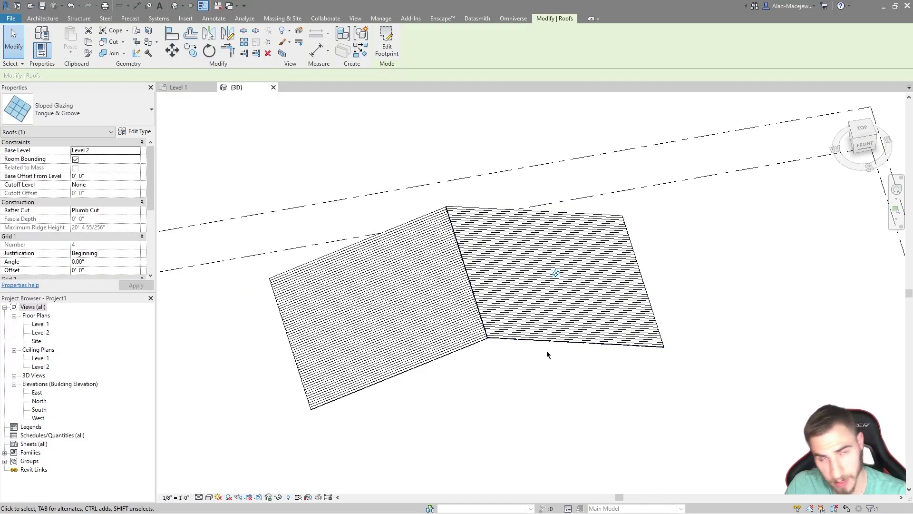
# Start a roof by footprint with the Basic Roof type and sketch a rectangular slope-defining boundary around both glazed slopes
pyautogui.click(450, 283)
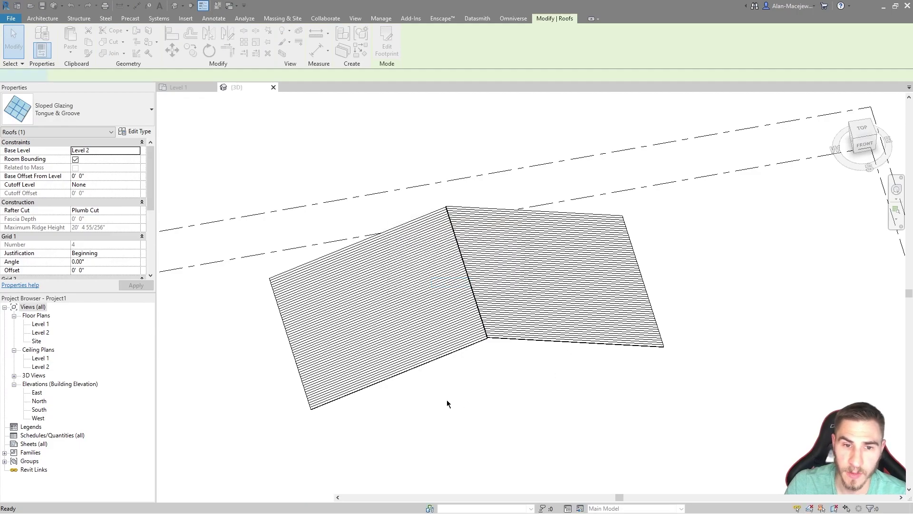
pyautogui.keyDown('shift'); pyautogui.moveTo(755, 322); pyautogui.dragTo(439, 309, button='middle'); pyautogui.keyUp('shift')
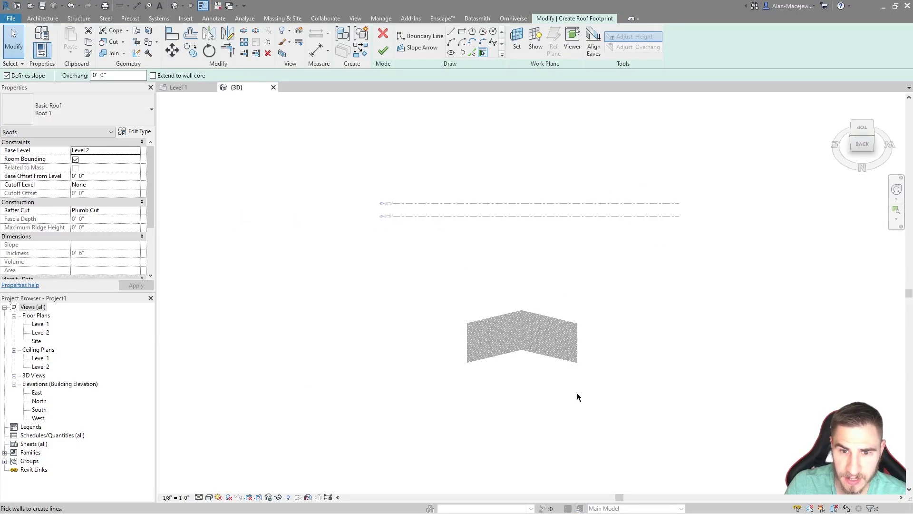
pyautogui.click(864, 121)
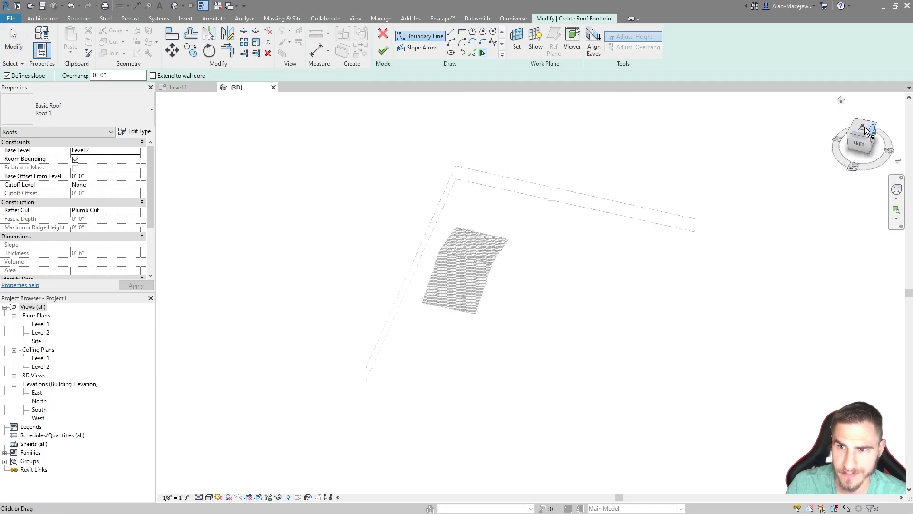
pyautogui.scroll(1, 554, 181)
pyautogui.moveTo(553, 181); pyautogui.dragTo(581, 104, button='middle')
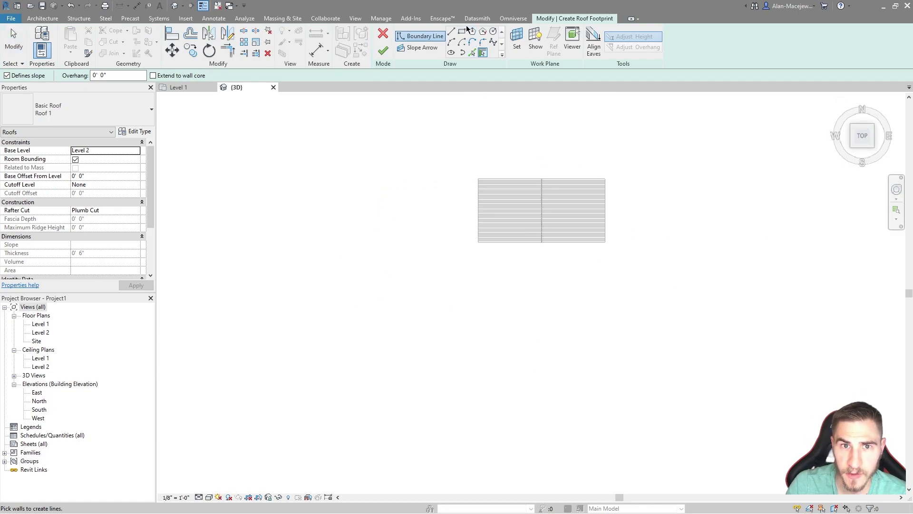
pyautogui.click(463, 31)
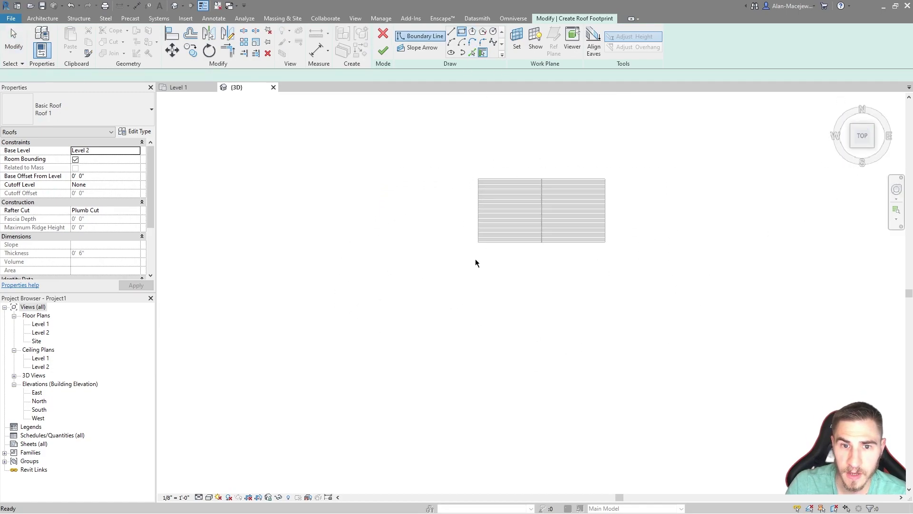
pyautogui.click(478, 179)
pyautogui.click(605, 241)
pyautogui.press('Escape')
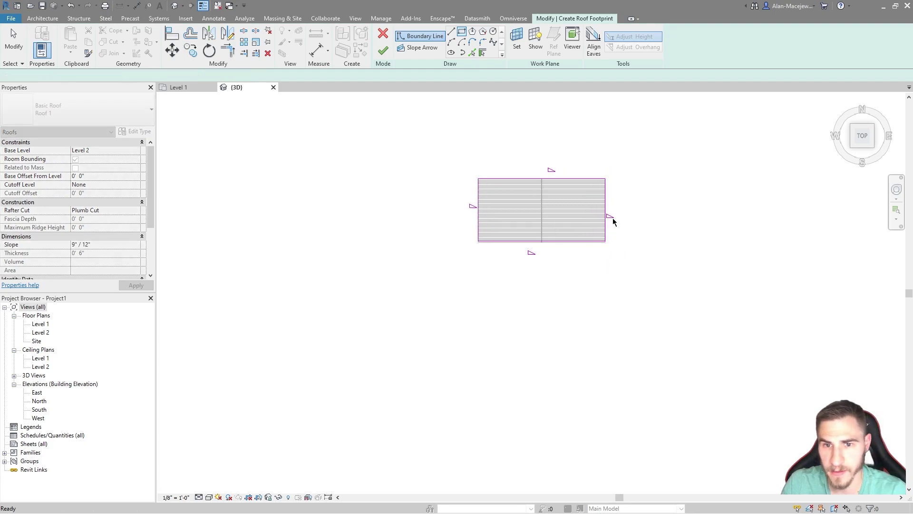
# Set the distance between the footprint's east and west boundary lines to 60' - 0"
pyautogui.click(606, 222)
pyautogui.click(559, 250)
pyautogui.write('60\' - 0"')
pyautogui.press('Return')
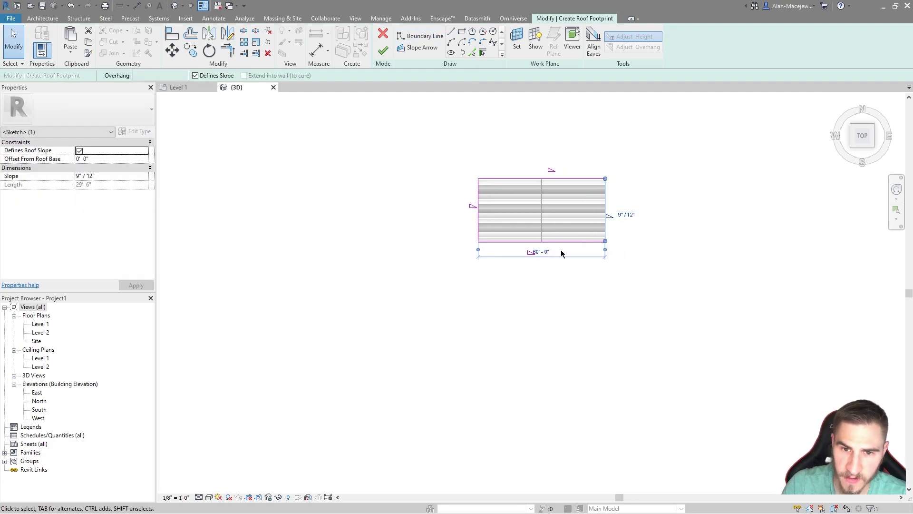
# Set the distance between the footprint's north and south boundary lines to 30' - 0"
pyautogui.click(561, 179)
pyautogui.click(615, 208)
pyautogui.write('30')
pyautogui.press('Return')
# Move the whole rectangular footprint boundary south until it is clear of the existing glazed slopes
pyautogui.moveTo(403, 142); pyautogui.dragTo(651, 313)
pyautogui.press('Down')
pyautogui.press('Down')
pyautogui.press('Down')
pyautogui.press('Down')
pyautogui.press('Down')
pyautogui.press('Down')
pyautogui.press('Down')
pyautogui.press('Down')
pyautogui.press('Down')
pyautogui.click(424, 332)
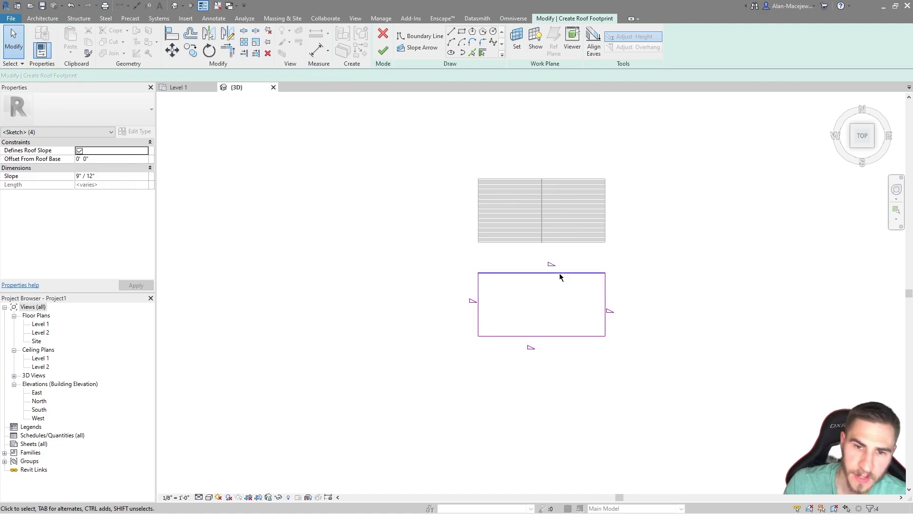
# Turn off Defines Slope for the north and south boundary lines of the footprint
pyautogui.scroll(3, 566, 272)
pyautogui.moveTo(554, 249); pyautogui.dragTo(500, 396)
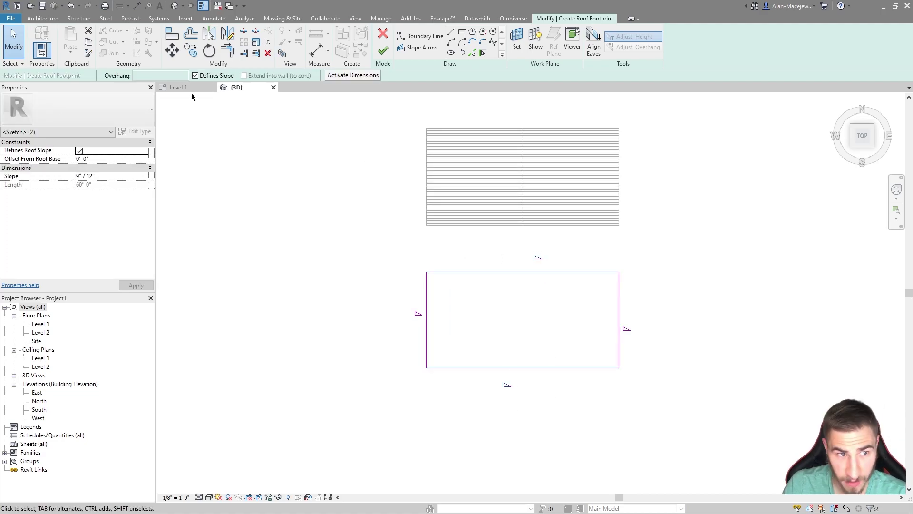
pyautogui.click(212, 78)
# Set the slope of the east and west boundary lines to 4" / 12" and finish the roof footprint
pyautogui.moveTo(675, 318); pyautogui.dragTo(403, 340)
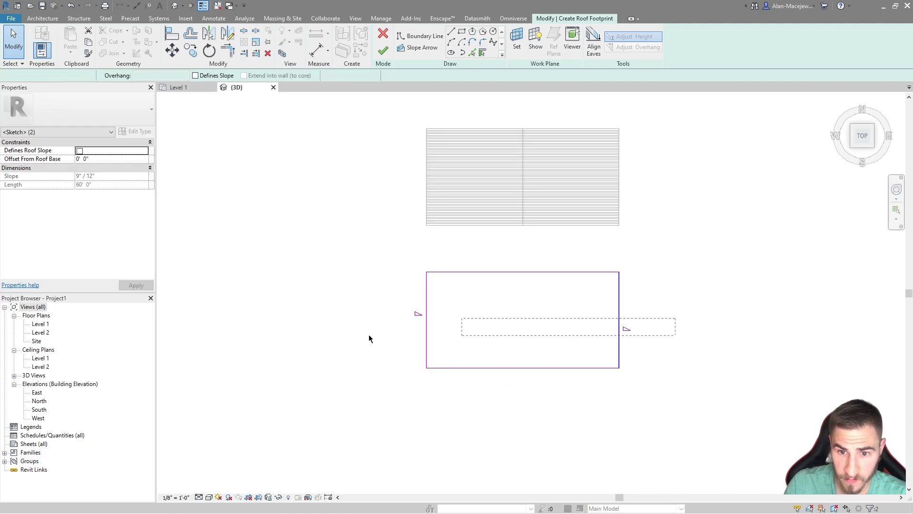
pyautogui.moveTo(508, 326); pyautogui.dragTo(390, 333)
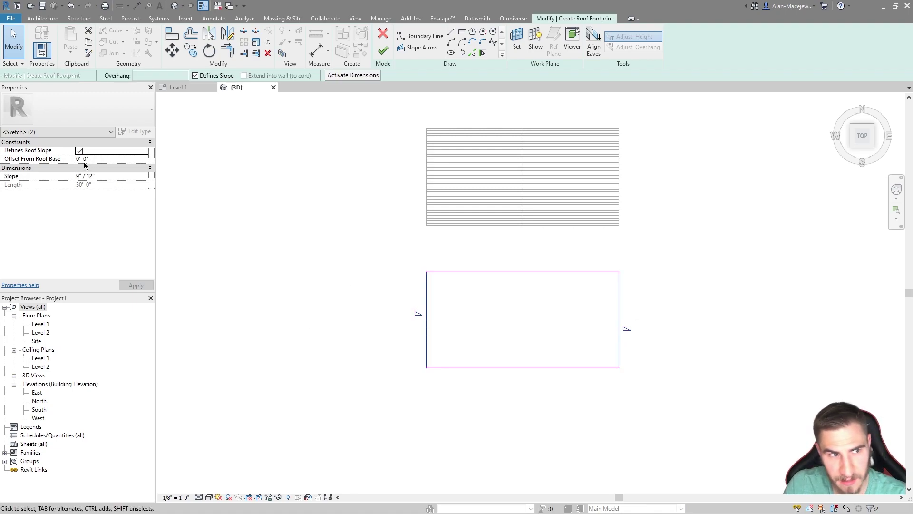
pyautogui.press('Return')
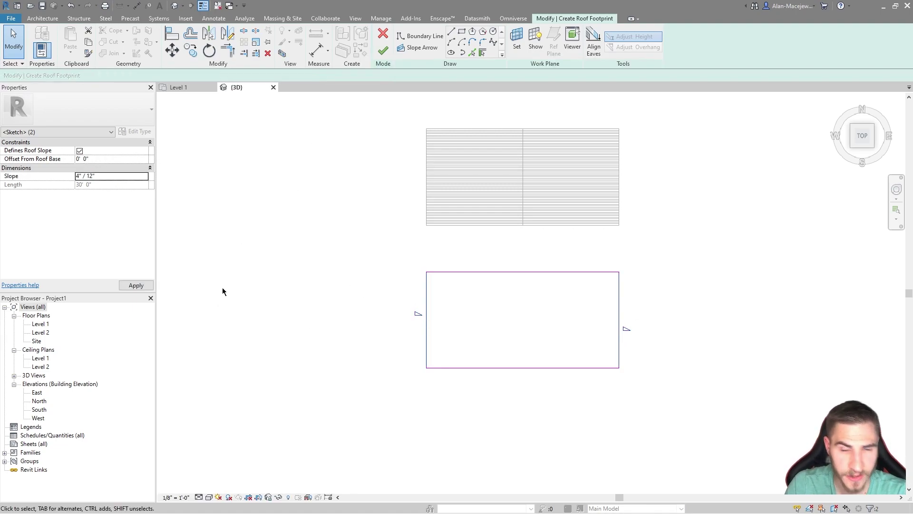
pyautogui.click(383, 49)
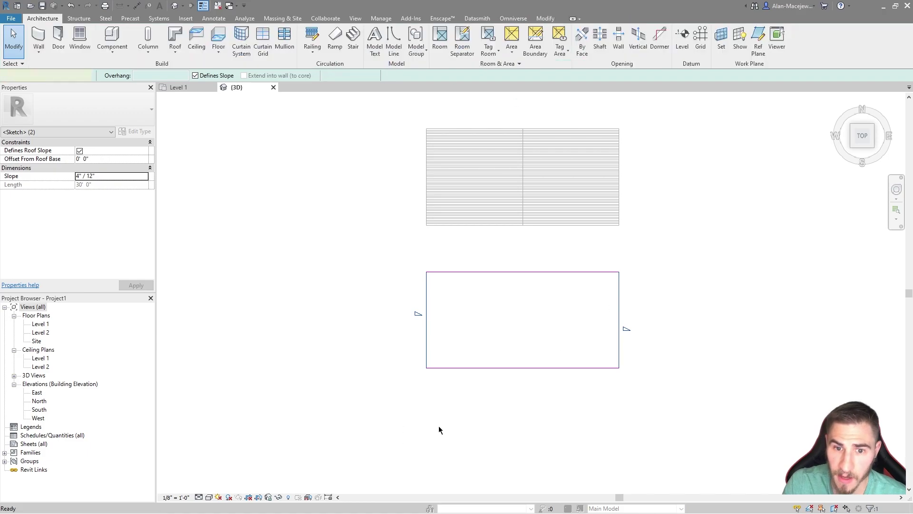
# Change the new gable roof's type from Basic Roof to the Tongue & Groove sloped glazing
pyautogui.keyDown('shift'); pyautogui.moveTo(522, 377); pyautogui.dragTo(653, 384, button='middle'); pyautogui.keyUp('shift')
pyautogui.click(653, 381)
pyautogui.scroll(3, 485, 319)
pyautogui.keyDown('shift'); pyautogui.moveTo(486, 319); pyautogui.dragTo(603, 387, button='middle'); pyautogui.keyUp('shift')
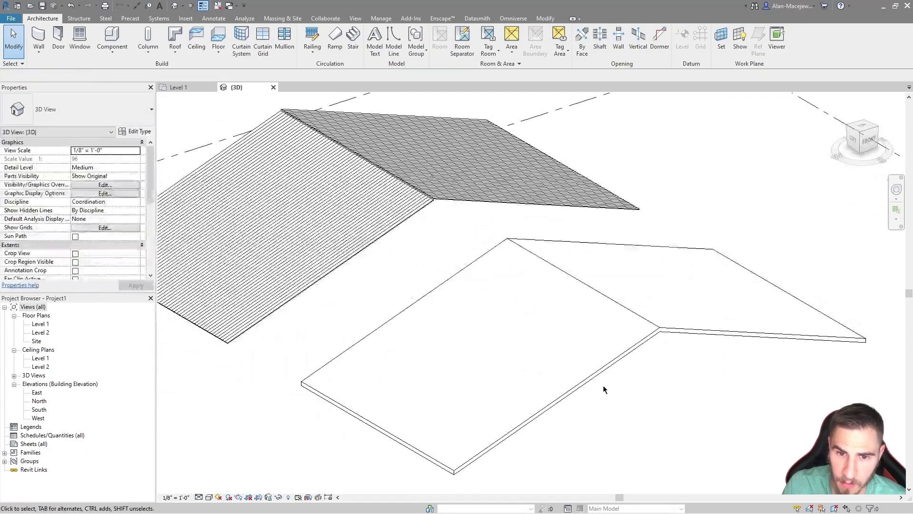
pyautogui.click(600, 375)
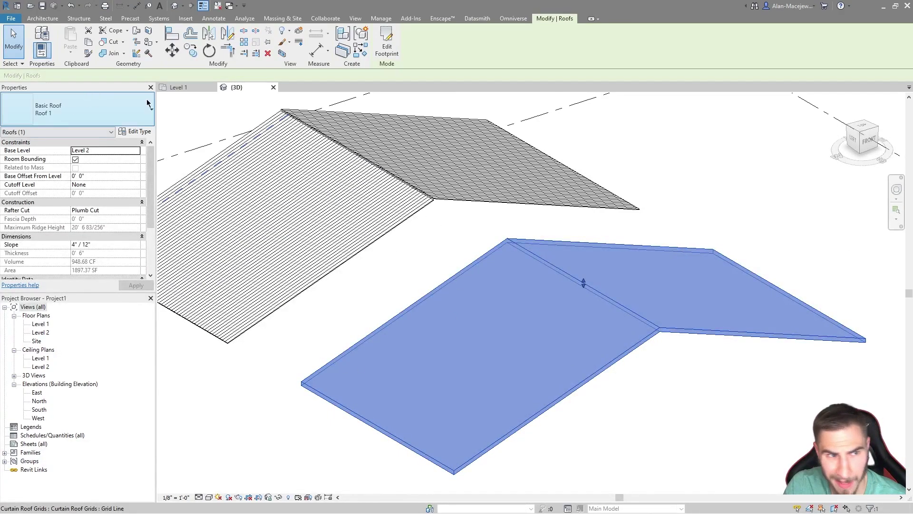
pyautogui.click(76, 109)
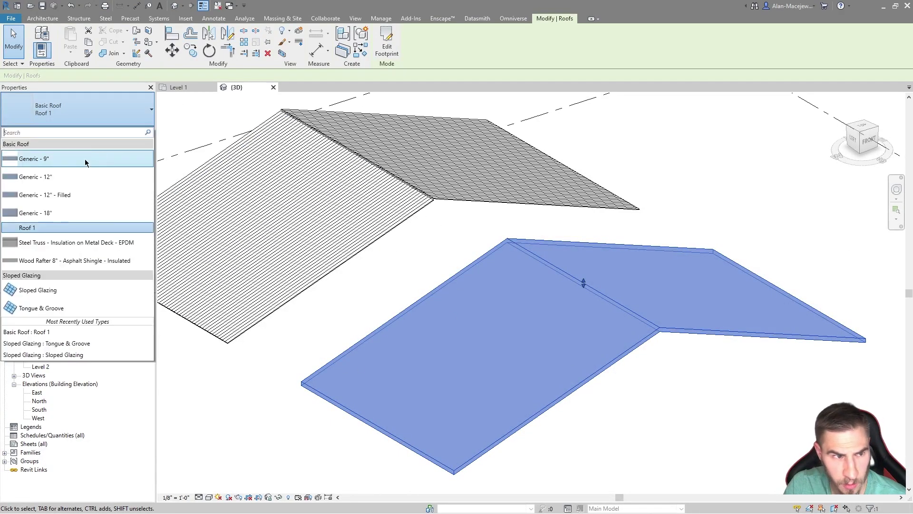
pyautogui.click(43, 307)
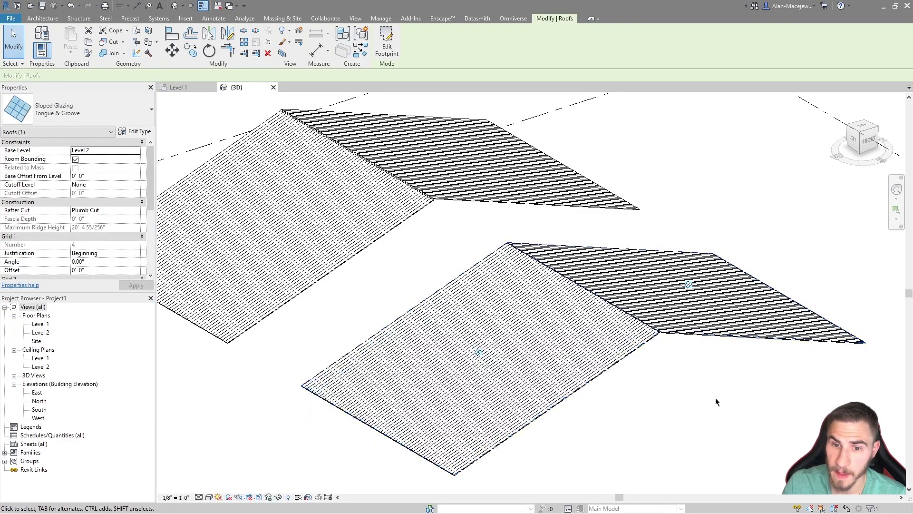
# Examine how the panels meet at the ridge on the footprint roof and on the mirrored slopes
pyautogui.click(715, 401)
pyautogui.keyDown('shift'); pyautogui.moveTo(737, 401); pyautogui.dragTo(611, 347, button='middle'); pyautogui.keyUp('shift')
pyautogui.scroll(4, 590, 347)
pyautogui.scroll(1, 686, 314)
pyautogui.scroll(-2, 519, 185)
pyautogui.moveTo(508, 203); pyautogui.dragTo(535, 468, button='middle')
pyautogui.moveTo(508, 214); pyautogui.dragTo(518, 387, button='middle')
pyautogui.scroll(4, 507, 281)
pyautogui.scroll(-3, 502, 245)
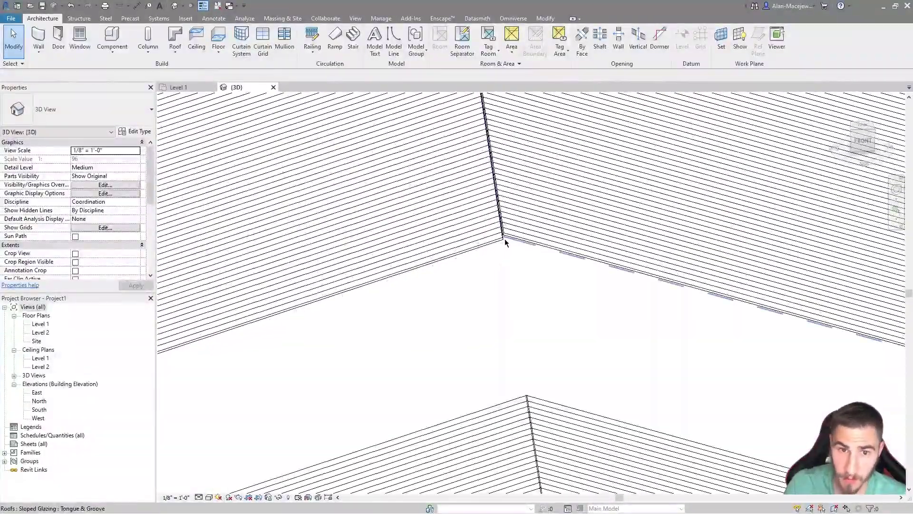
pyautogui.scroll(-3, 504, 238)
pyautogui.scroll(-2, 552, 192)
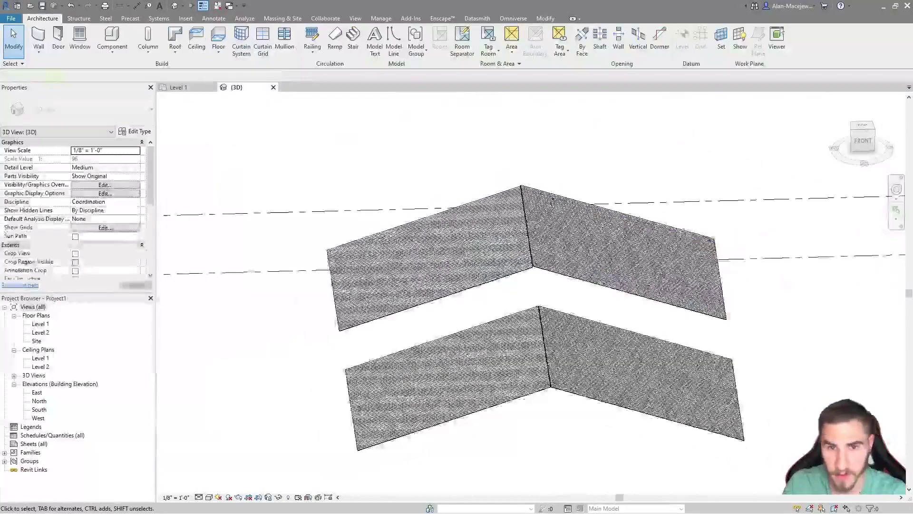
# Delete the two separate mirrored slopes behind the footprint roof
pyautogui.click(701, 319)
pyautogui.press('Delete')
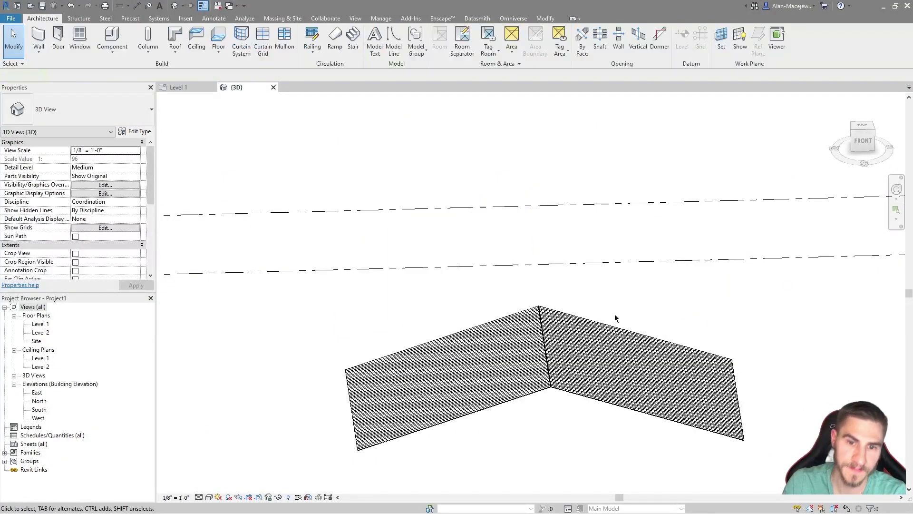
pyautogui.click(454, 299)
pyautogui.press('Delete')
# Start a roof by footprint on Level 2 and sketch a slope-defining rectangle about 27' - 6" wide in front of the gable roof
pyautogui.scroll(2, 601, 284)
pyautogui.scroll(-3, 601, 284)
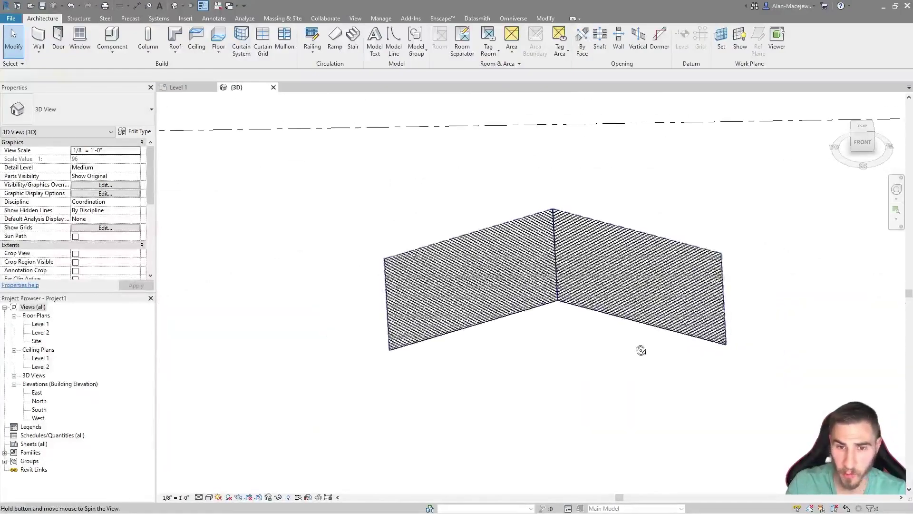
pyautogui.click(590, 311)
pyautogui.doubleClick(530, 227)
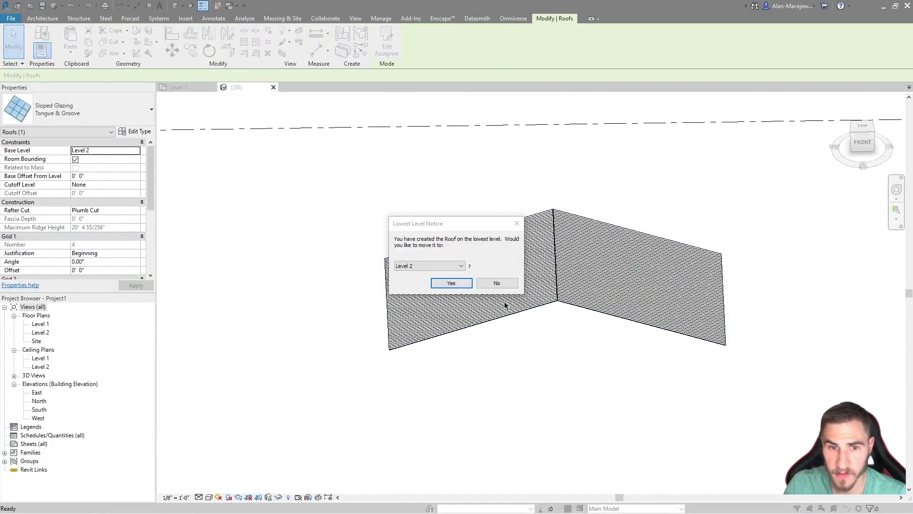
pyautogui.click(452, 282)
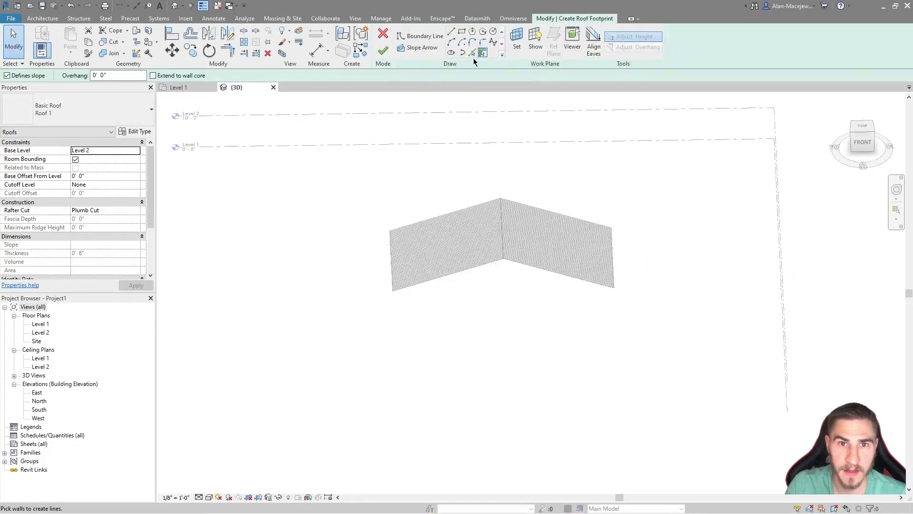
pyautogui.click(462, 311)
pyautogui.click(566, 391)
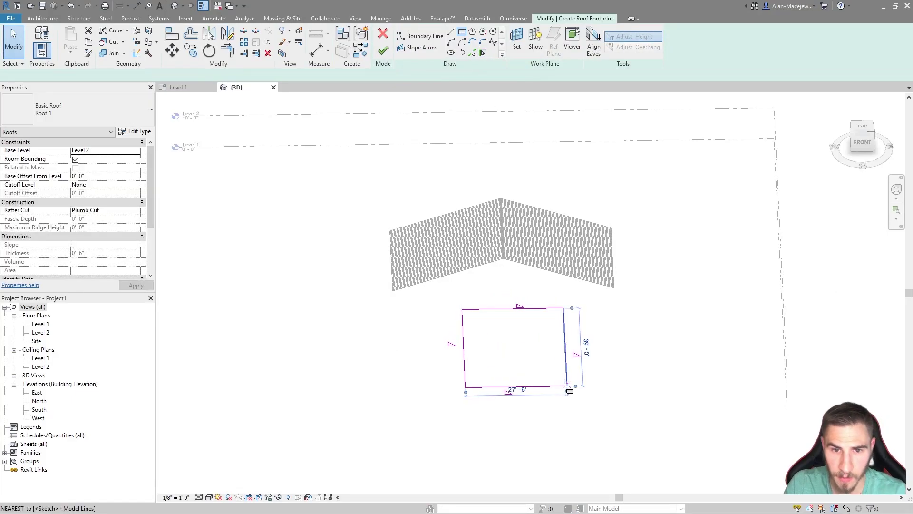
pyautogui.press('Escape')
# Set the new roof's slope to 4" / 12", assign the Tongue & Groove sloped glazing type and finish the footprint
pyautogui.scroll(2, 555, 366)
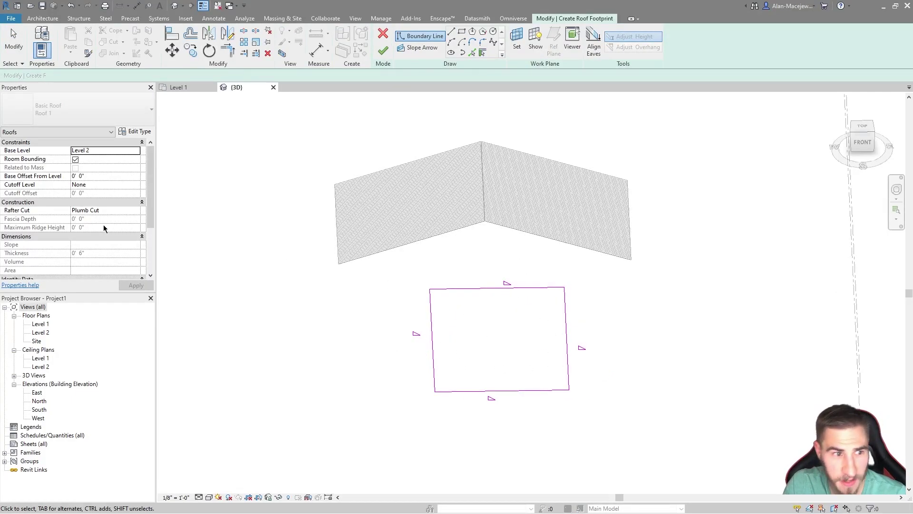
pyautogui.click(118, 246)
pyautogui.write('4')
pyautogui.press('Return')
pyautogui.click(78, 110)
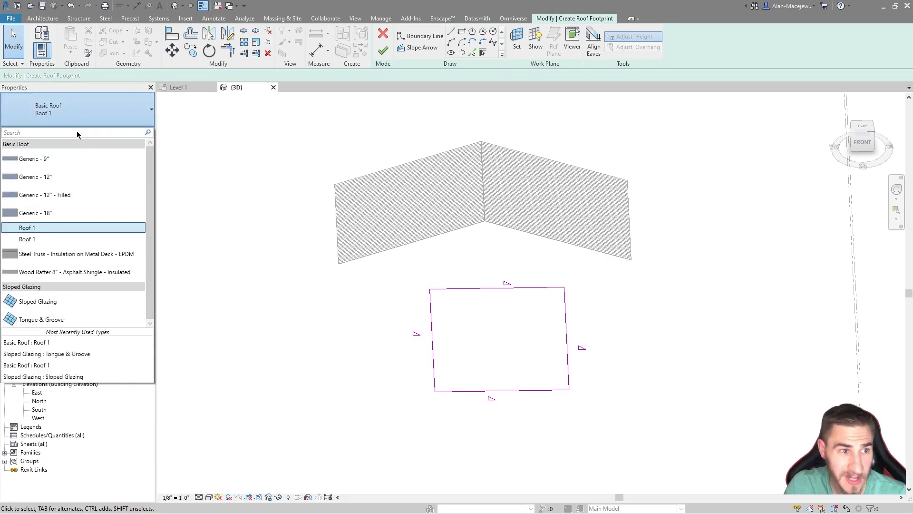
pyautogui.click(29, 319)
pyautogui.click(384, 50)
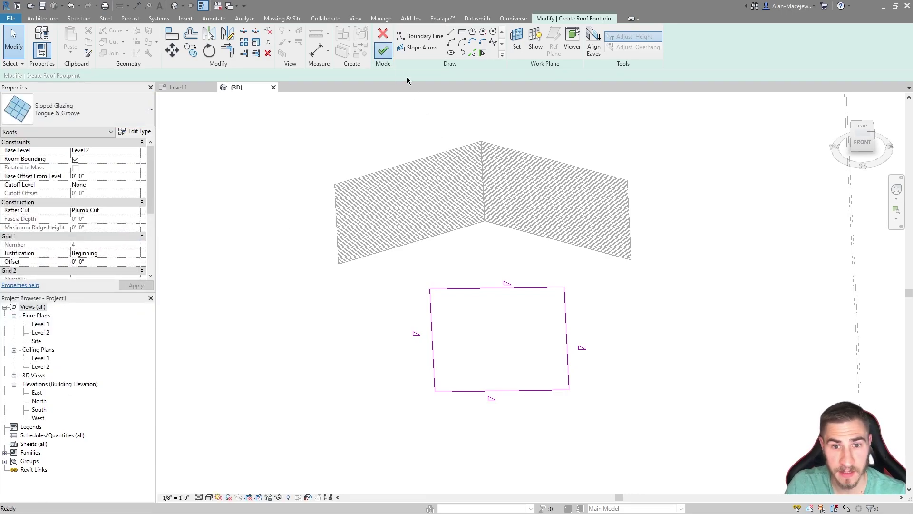
# Duplicate the hip roof's sloped glazing type as Tongue & Groove 2
pyautogui.scroll(6, 500, 338)
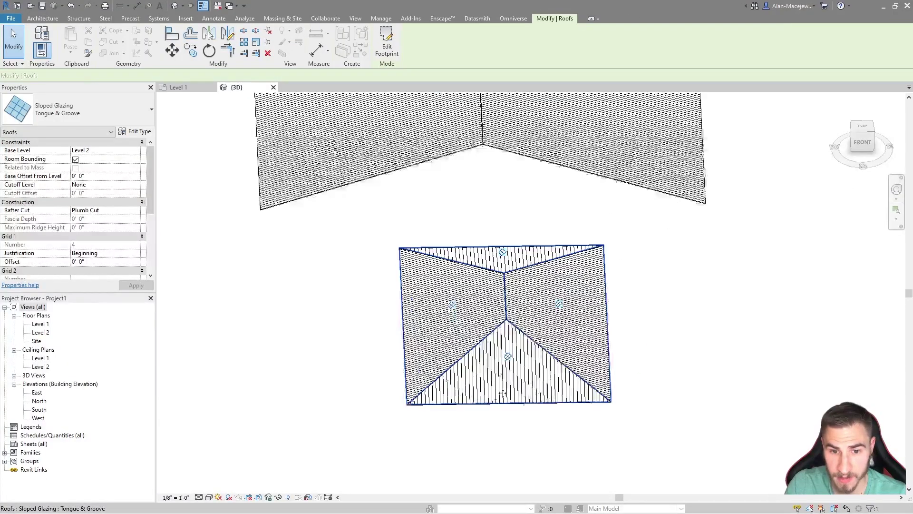
pyautogui.keyDown('shift'); pyautogui.moveTo(495, 337); pyautogui.dragTo(566, 402, button='middle'); pyautogui.keyUp('shift')
pyautogui.scroll(5, 573, 316)
pyautogui.scroll(-4, 566, 402)
pyautogui.keyDown('shift'); pyautogui.moveTo(634, 304); pyautogui.dragTo(561, 307, button='middle'); pyautogui.keyUp('shift')
pyautogui.scroll(-2, 562, 307)
pyautogui.scroll(-2, 598, 354)
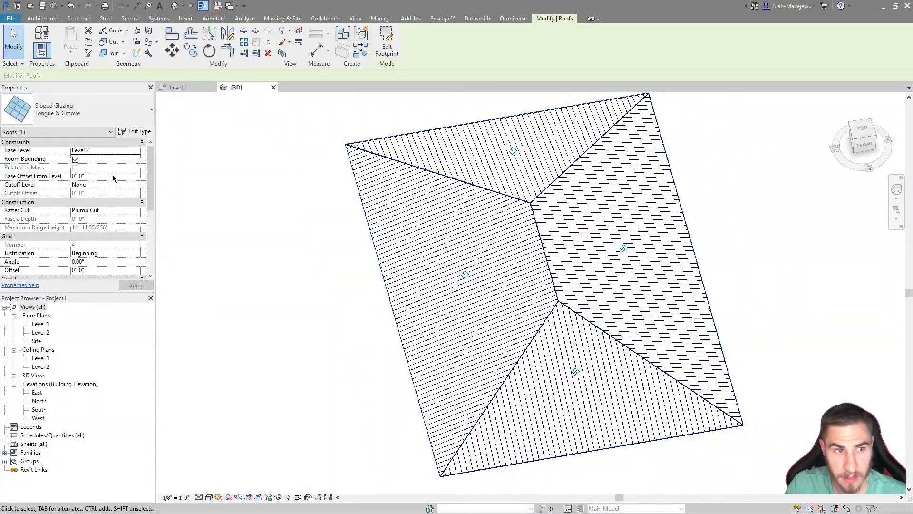
pyautogui.click(138, 132)
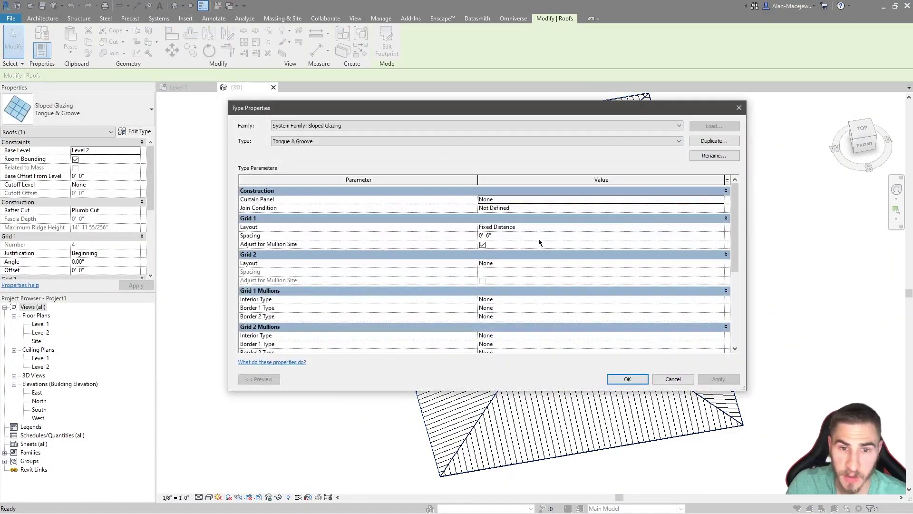
pyautogui.click(710, 143)
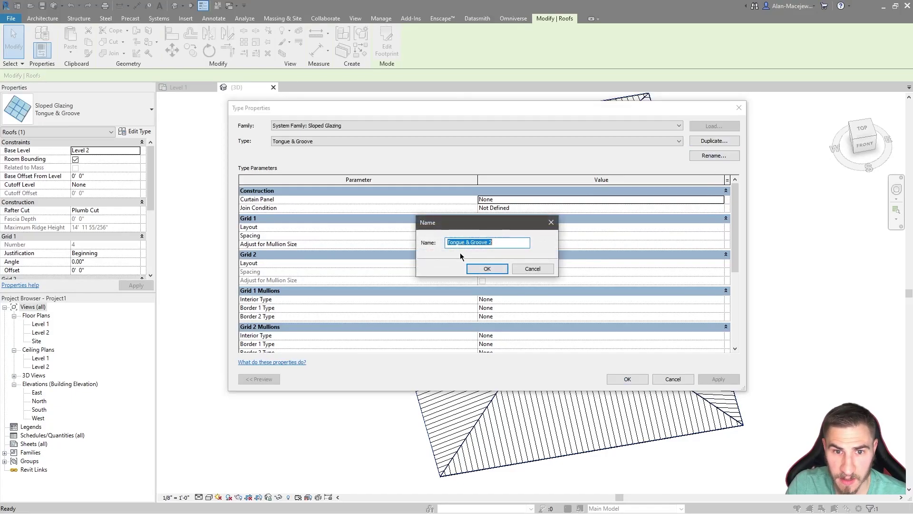
pyautogui.click(476, 268)
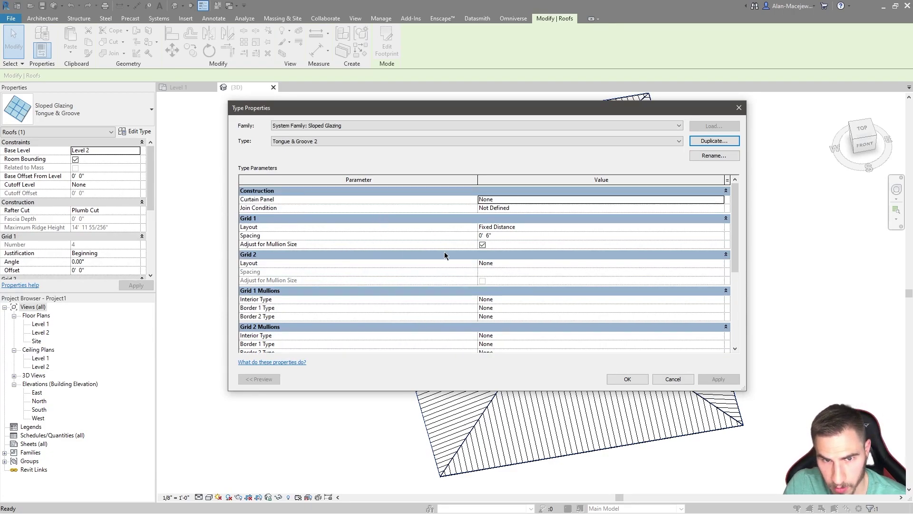
# Set the Grid 2 layout of Tongue & Groove 2 to Fixed Distance with 0' 6" spacing
pyautogui.click(519, 263)
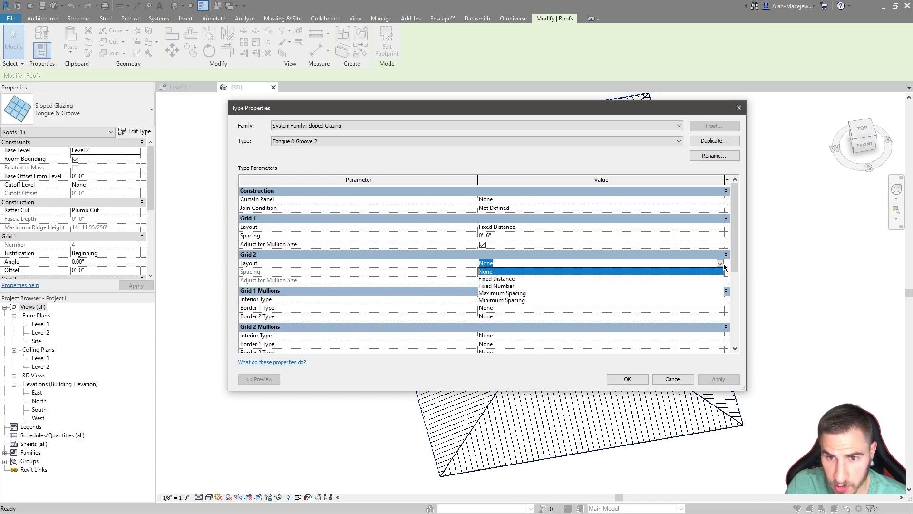
pyautogui.click(519, 279)
pyautogui.click(511, 273)
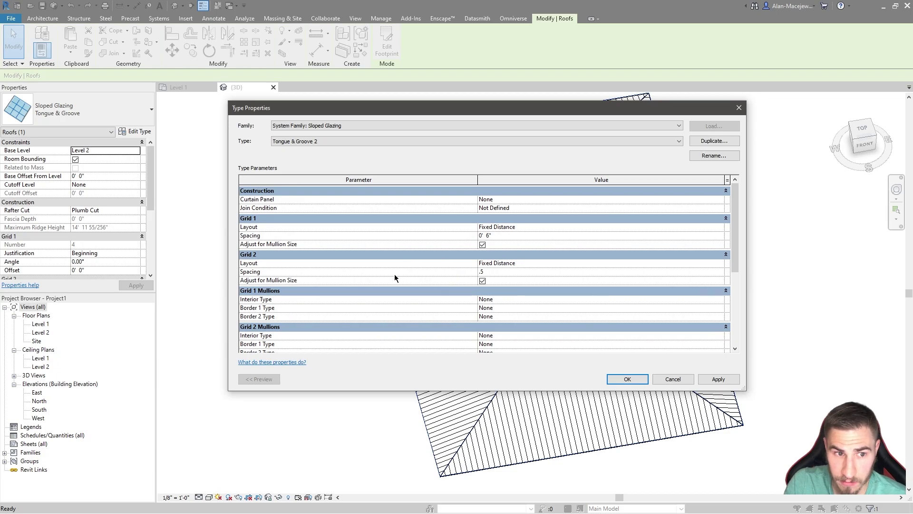
pyautogui.press('Return')
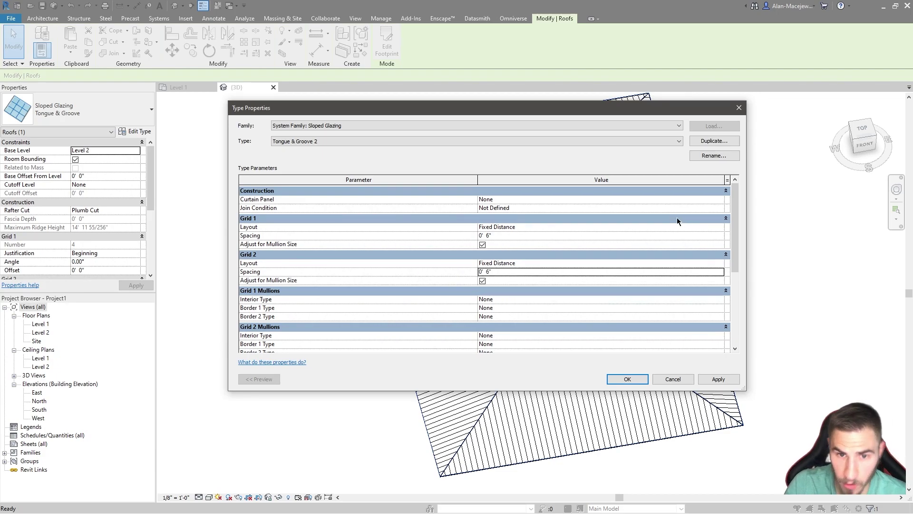
# Set the Grid 1 layout of Tongue & Groove 2 to None and apply the type changes to the hip roof
pyautogui.click(497, 227)
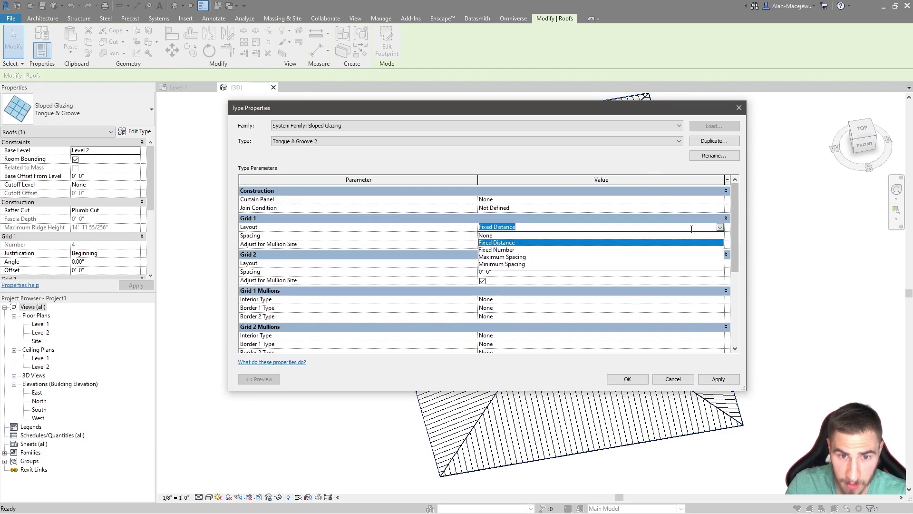
pyautogui.click(496, 249)
pyautogui.click(627, 379)
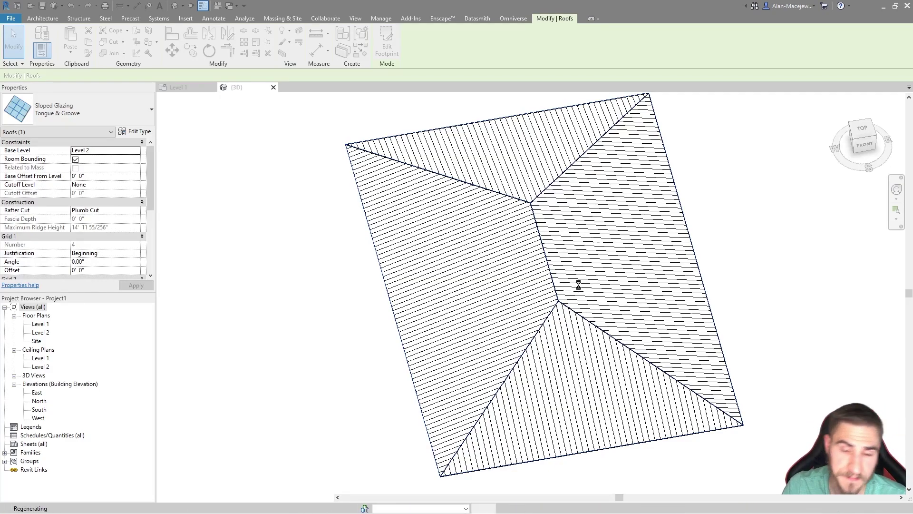
# Examine the board direction and the hip and ridge joints on the hip roof, comparing it with the gable roof
pyautogui.keyDown('shift'); pyautogui.moveTo(748, 318); pyautogui.dragTo(448, 275, button='middle'); pyautogui.keyUp('shift')
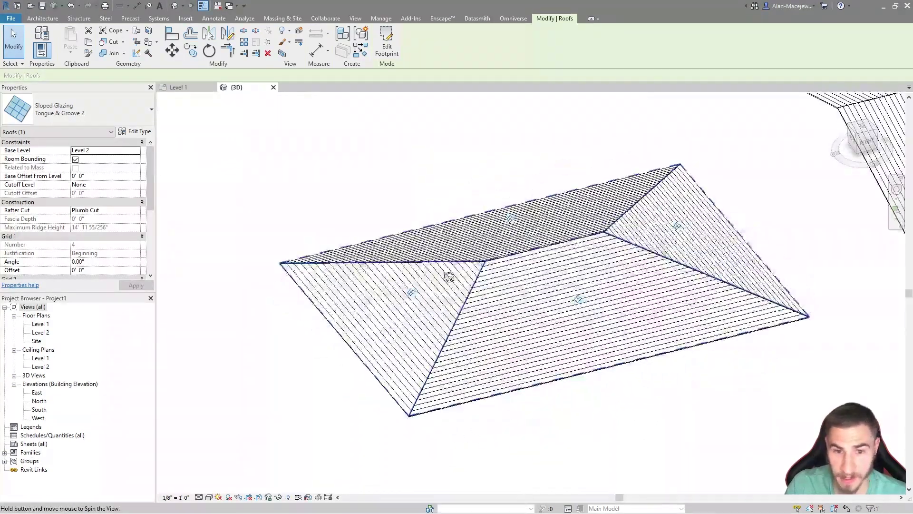
pyautogui.scroll(6, 449, 275)
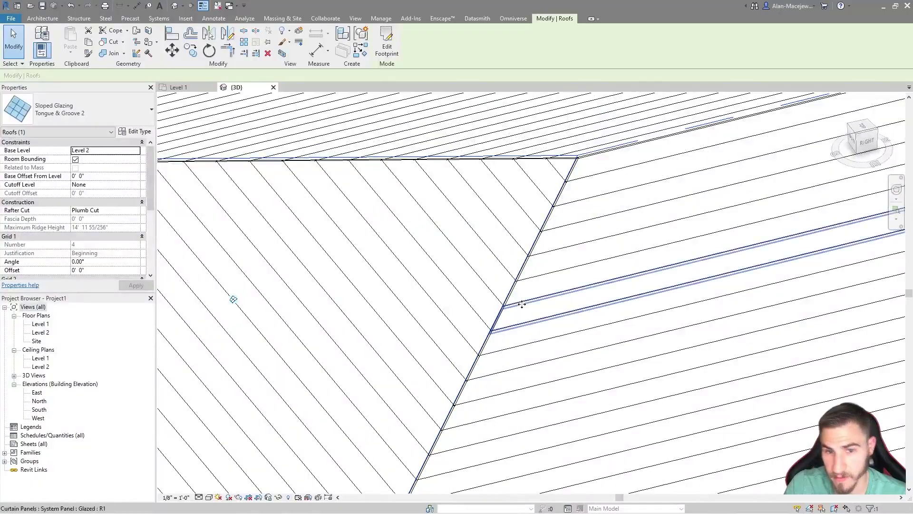
pyautogui.click(522, 305)
pyautogui.keyDown('shift'); pyautogui.moveTo(472, 329); pyautogui.dragTo(611, 302, button='middle'); pyautogui.keyUp('shift')
pyautogui.scroll(-5, 550, 322)
pyautogui.click(387, 268)
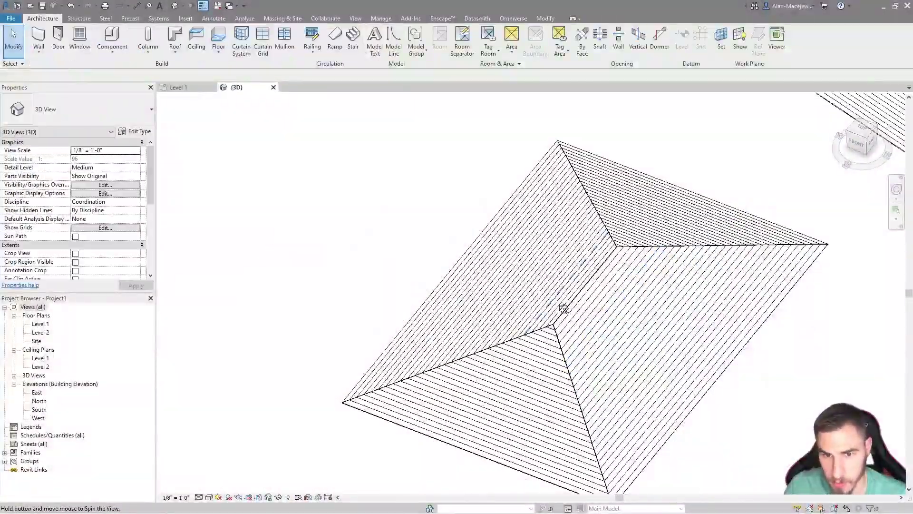
pyautogui.keyDown('shift'); pyautogui.moveTo(557, 311); pyautogui.dragTo(623, 282, button='middle'); pyautogui.keyUp('shift')
pyautogui.keyDown('shift'); pyautogui.moveTo(574, 336); pyautogui.dragTo(632, 312, button='middle'); pyautogui.keyUp('shift')
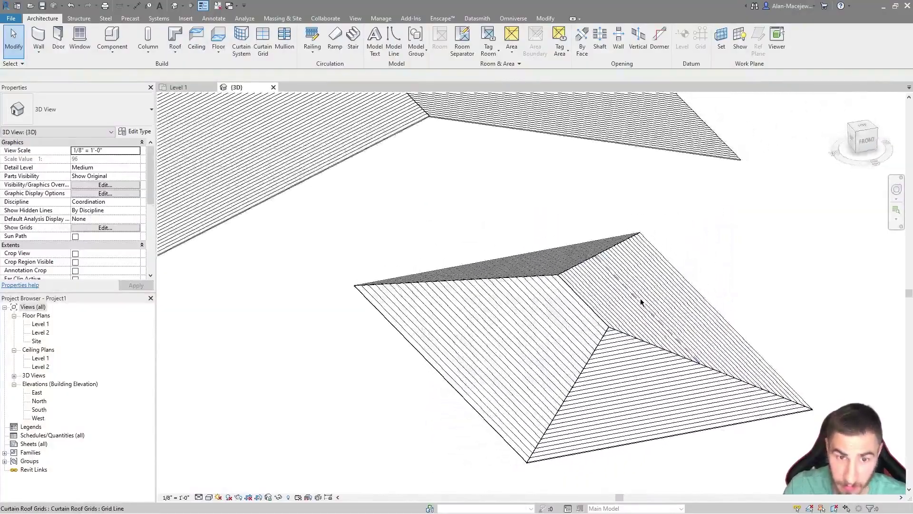
pyautogui.scroll(-2, 497, 329)
pyautogui.keyDown('shift'); pyautogui.moveTo(495, 247); pyautogui.dragTo(598, 295, button='middle'); pyautogui.keyUp('shift')
pyautogui.scroll(-2, 518, 209)
pyautogui.scroll(2, 611, 215)
pyautogui.keyDown('shift'); pyautogui.moveTo(611, 214); pyautogui.dragTo(534, 363, button='middle'); pyautogui.keyUp('shift')
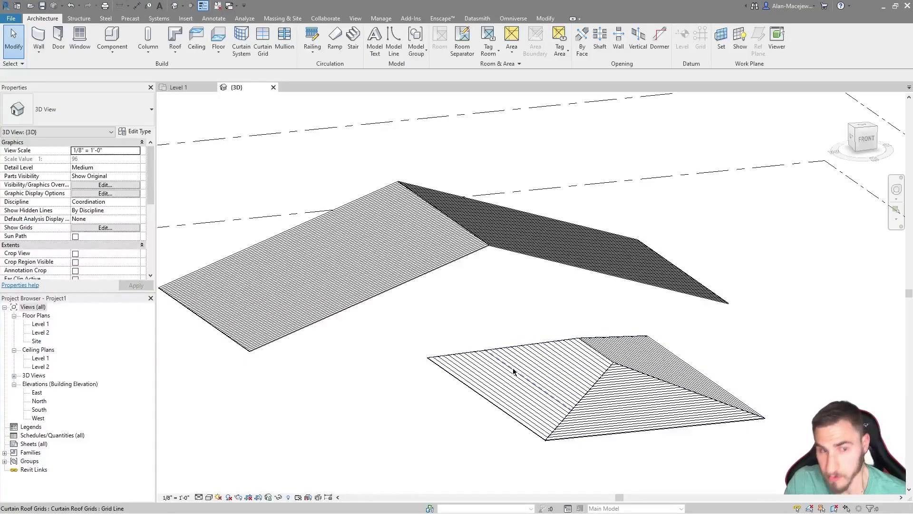
# Switch from Revit to the roof model in Twinmotion and go in close beneath the gable roof
pyautogui.keyDown('shift'); pyautogui.moveTo(543, 312); pyautogui.dragTo(505, 298, button='middle'); pyautogui.keyUp('shift')
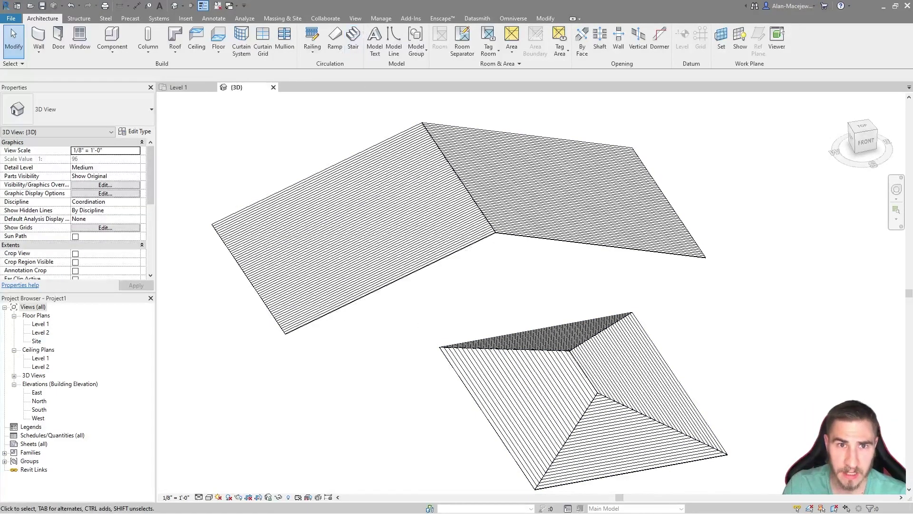
pyautogui.click(523, 20)
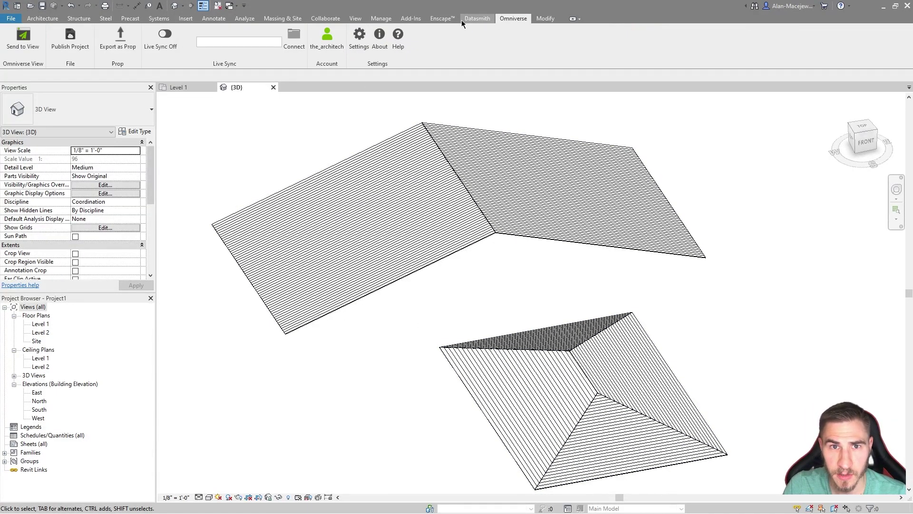
pyautogui.click(477, 18)
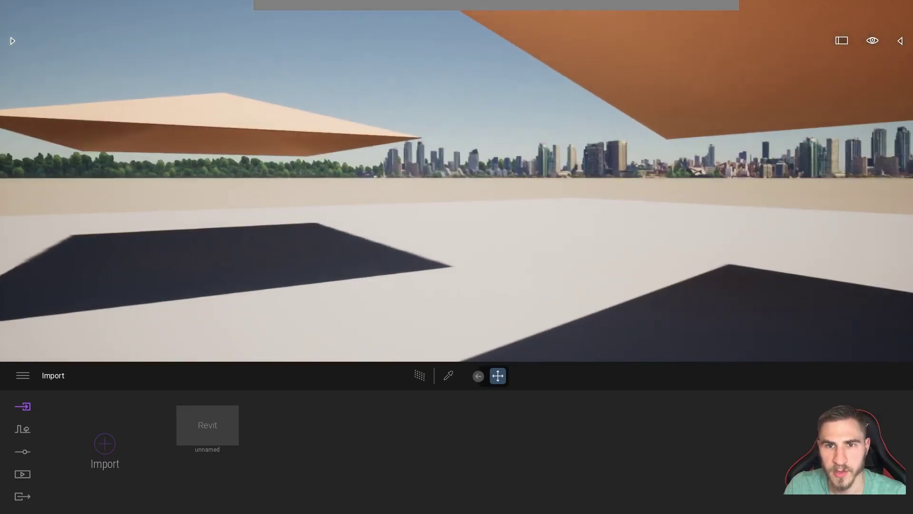
pyautogui.moveTo(431, 229); pyautogui.dragTo(456, 205, button='right')
pyautogui.press('s')
pyautogui.press('w')
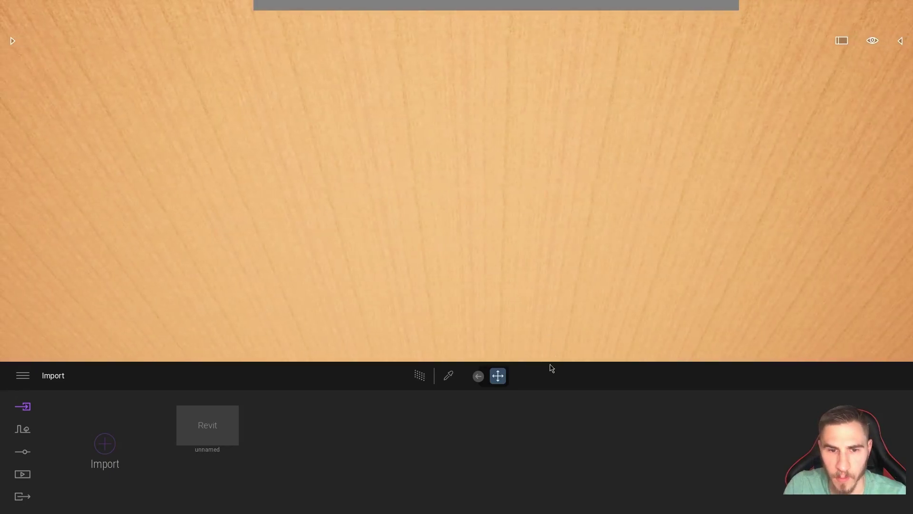
# Sample the wood material on the roof's underside and examine both roofs from below
pyautogui.click(448, 376)
pyautogui.click(445, 281)
pyautogui.moveTo(445, 281); pyautogui.dragTo(362, 296, button='right')
pyautogui.moveTo(250, 242); pyautogui.dragTo(285, 238, button='right')
pyautogui.press('Escape')
pyautogui.click(303, 282)
pyautogui.moveTo(381, 272); pyautogui.dragTo(330, 333, button='right')
pyautogui.press('s')
pyautogui.moveTo(381, 273); pyautogui.dragTo(528, 256, button='right')
pyautogui.press('a')
pyautogui.click(191, 259)
pyautogui.press('s')
pyautogui.moveTo(328, 223); pyautogui.dragTo(119, 285, button='right')
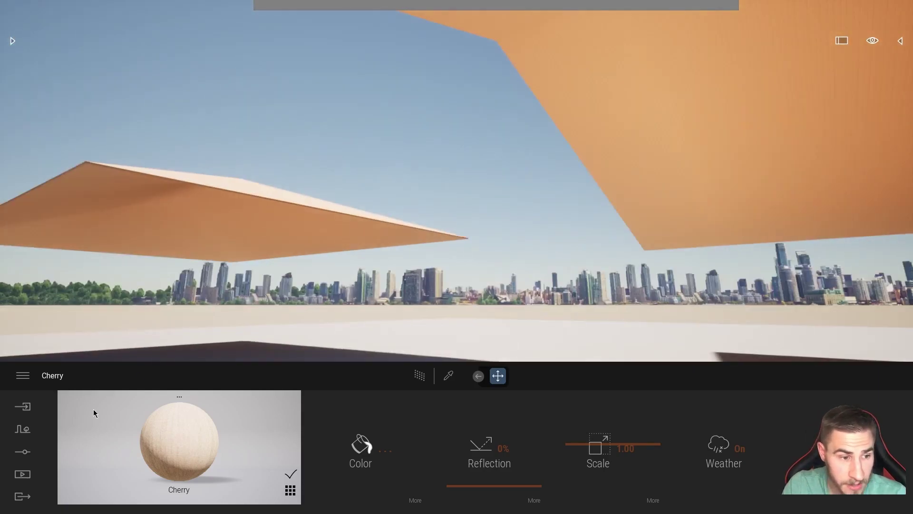
# Open the Wood category of the materials library
pyautogui.click(12, 41)
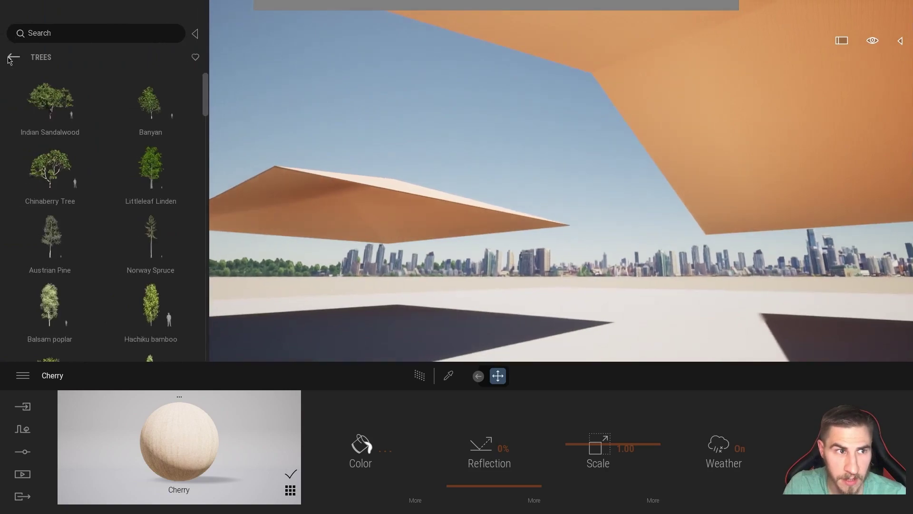
pyautogui.click(13, 58)
pyautogui.click(13, 58)
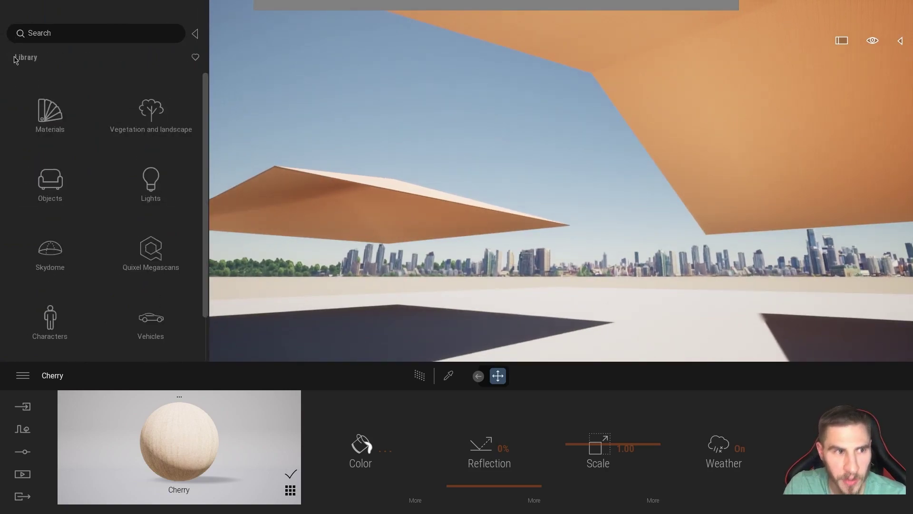
pyautogui.click(38, 126)
pyautogui.scroll(-2, 32, 224)
pyautogui.scroll(-3, 138, 309)
pyautogui.scroll(5, 151, 314)
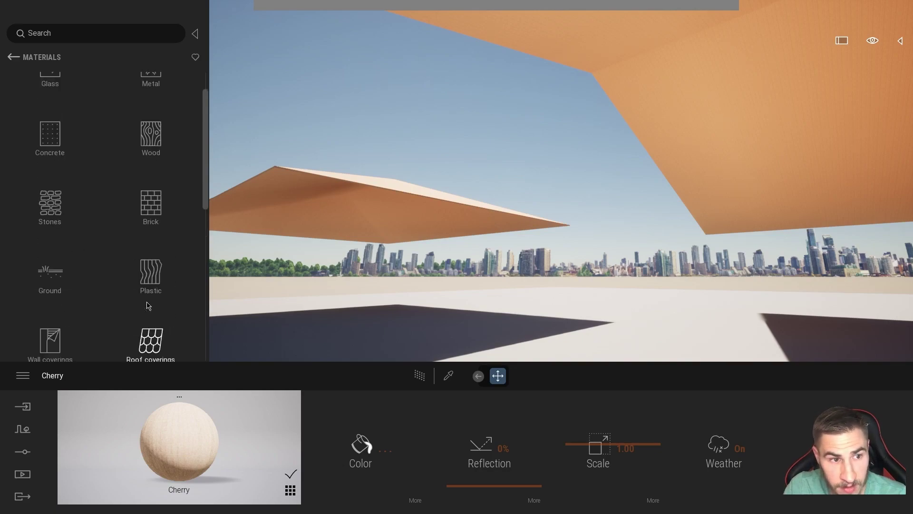
pyautogui.click(160, 211)
pyautogui.scroll(-2, 124, 195)
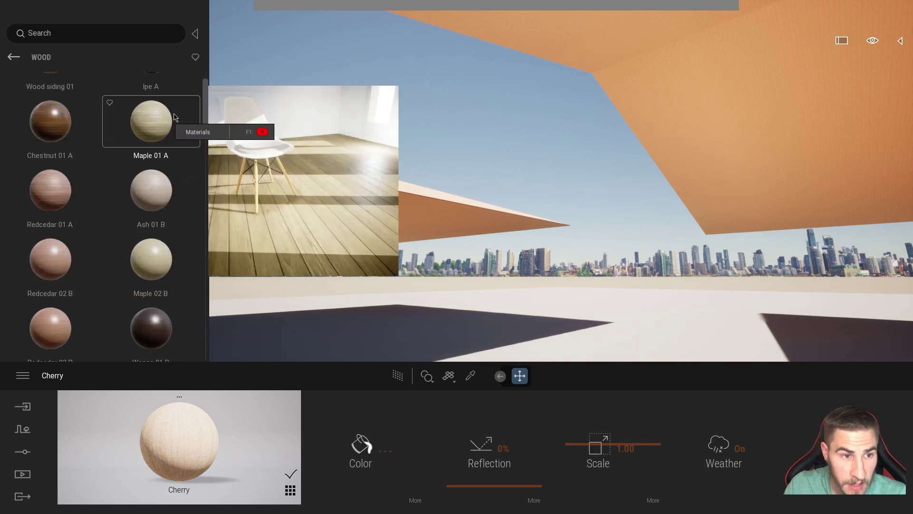
# Browse the wood materials and apply Chestnut 05 G to the roofs
pyautogui.scroll(3, 123, 192)
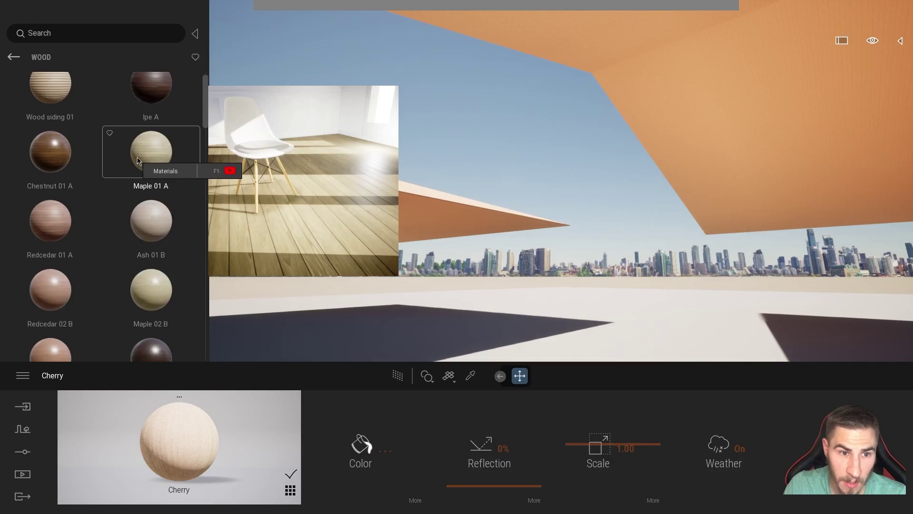
pyautogui.scroll(1, 148, 219)
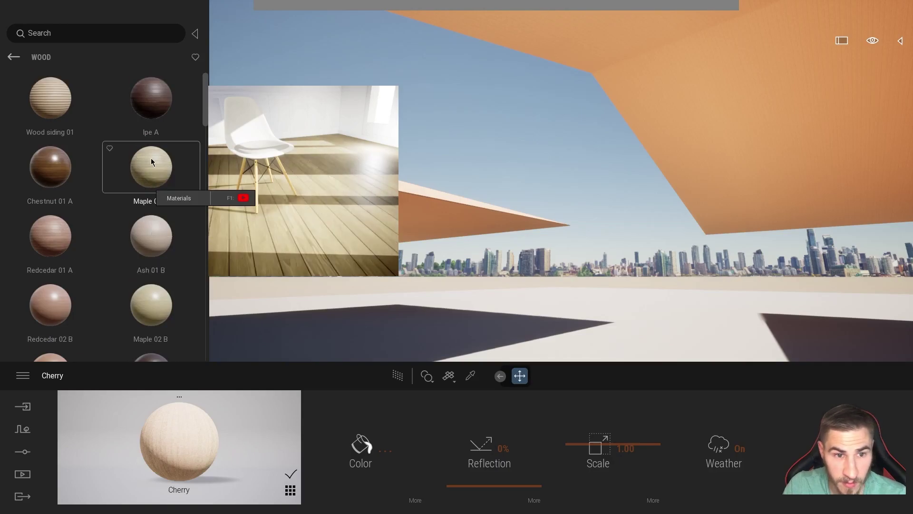
pyautogui.scroll(-3, 126, 234)
pyautogui.scroll(-7, 126, 235)
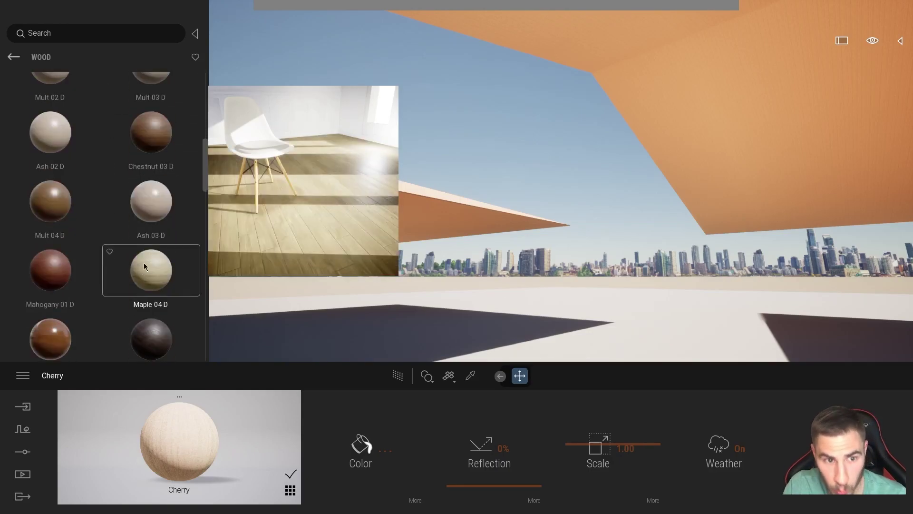
pyautogui.scroll(-3, 123, 329)
pyautogui.moveTo(110, 278); pyautogui.dragTo(704, 122)
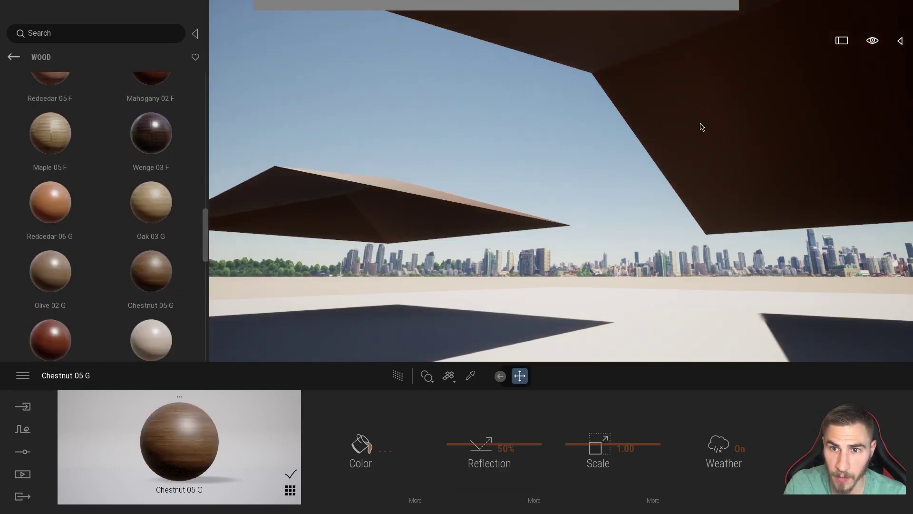
# Set the Chestnut 05 G texture scale to 5 and its rotation to 90°, and check the roof's underside
pyautogui.write('5')
pyautogui.press('Return')
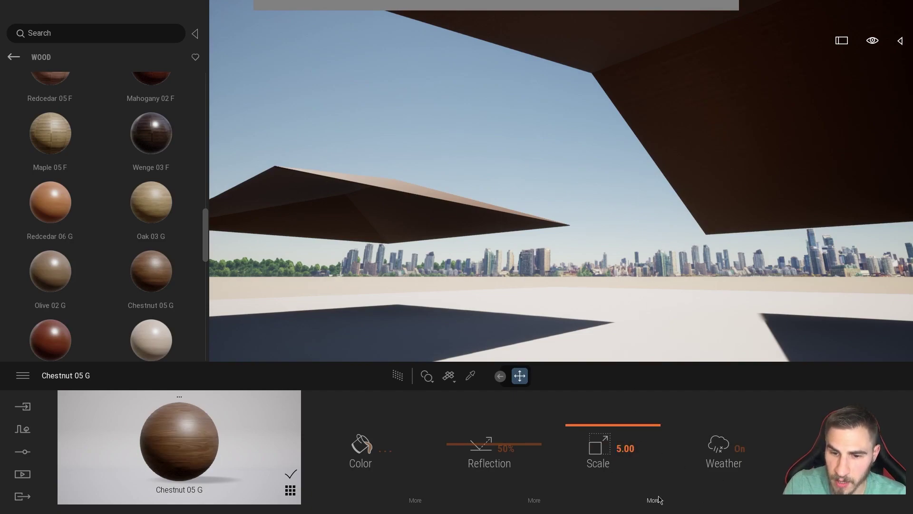
pyautogui.click(653, 500)
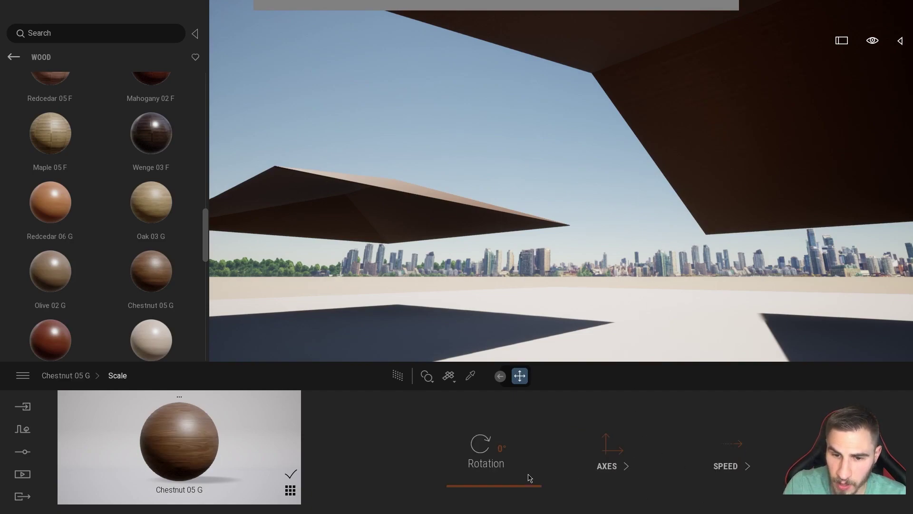
pyautogui.click(483, 453)
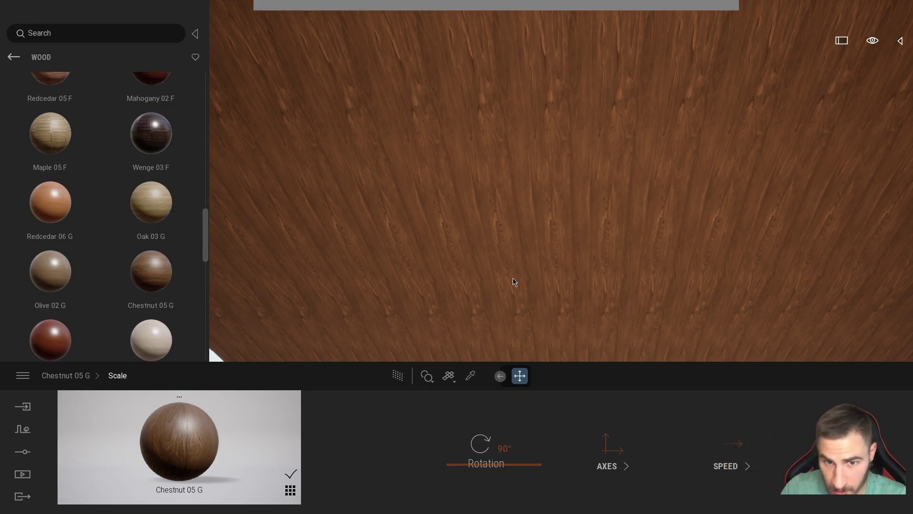
pyautogui.moveTo(513, 278); pyautogui.dragTo(540, 267, button='right')
pyautogui.moveTo(451, 243); pyautogui.dragTo(504, 267, button='right')
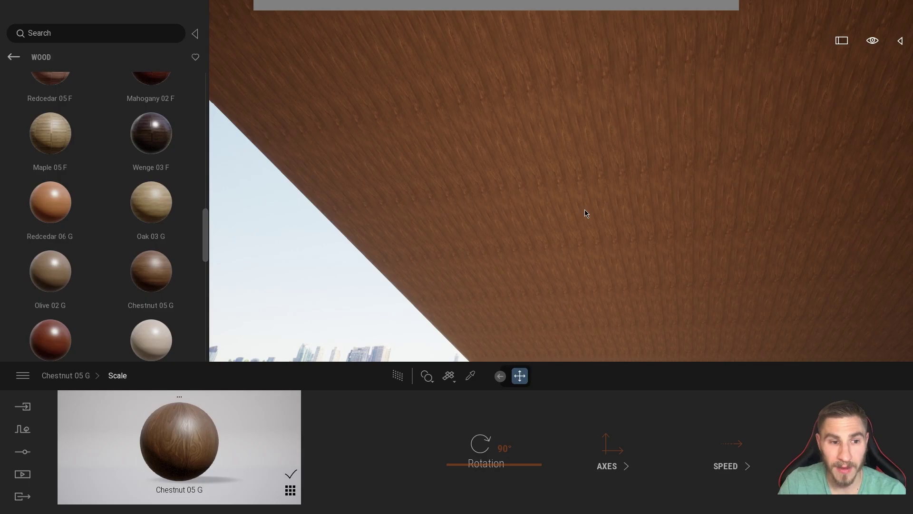
# Replace the roof material with Redcedar 01 A and set its texture scale to 4
pyautogui.scroll(10, 129, 241)
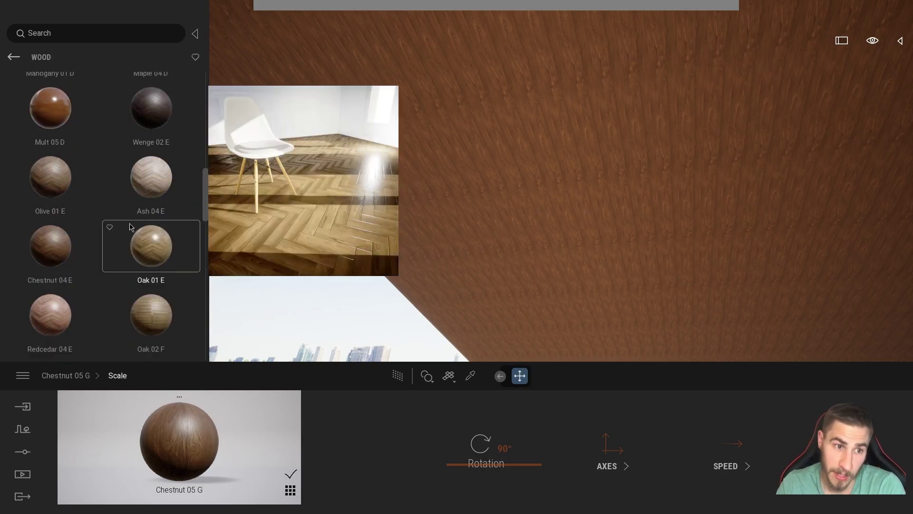
pyautogui.scroll(5, 129, 241)
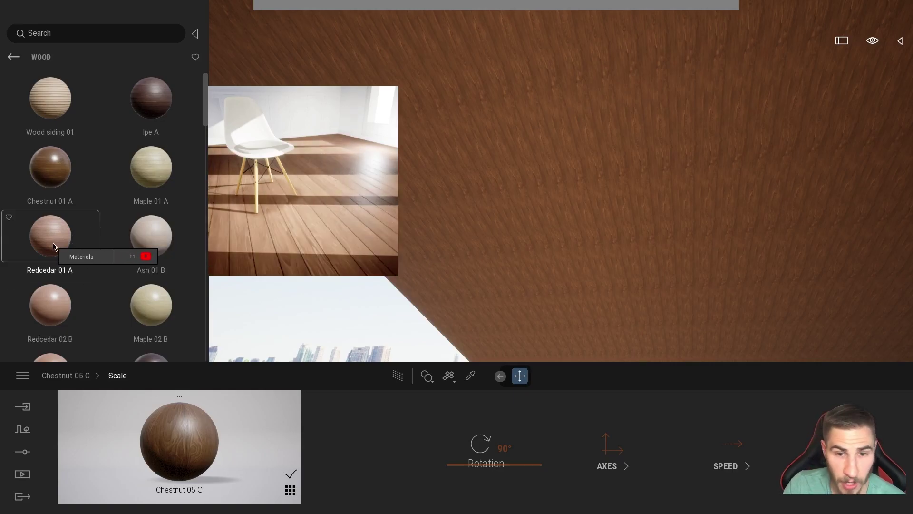
pyautogui.moveTo(52, 238); pyautogui.dragTo(560, 206)
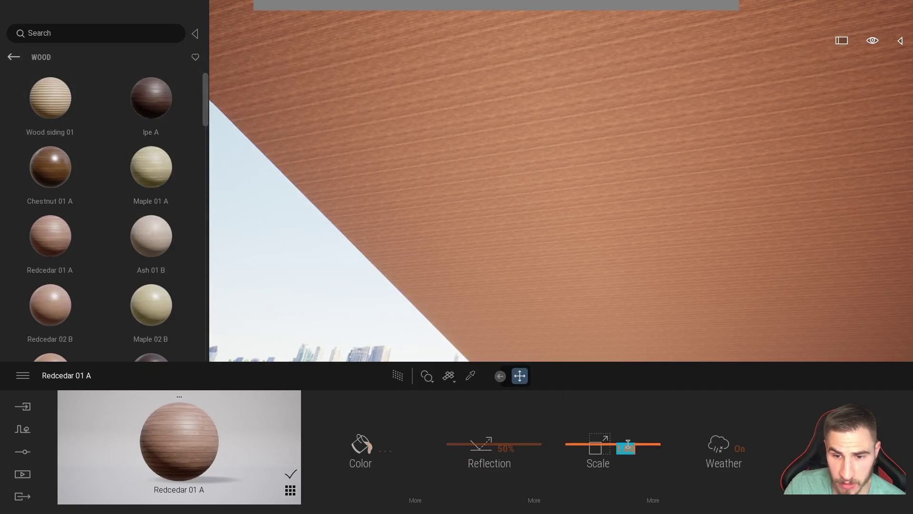
pyautogui.write('4')
pyautogui.press('Return')
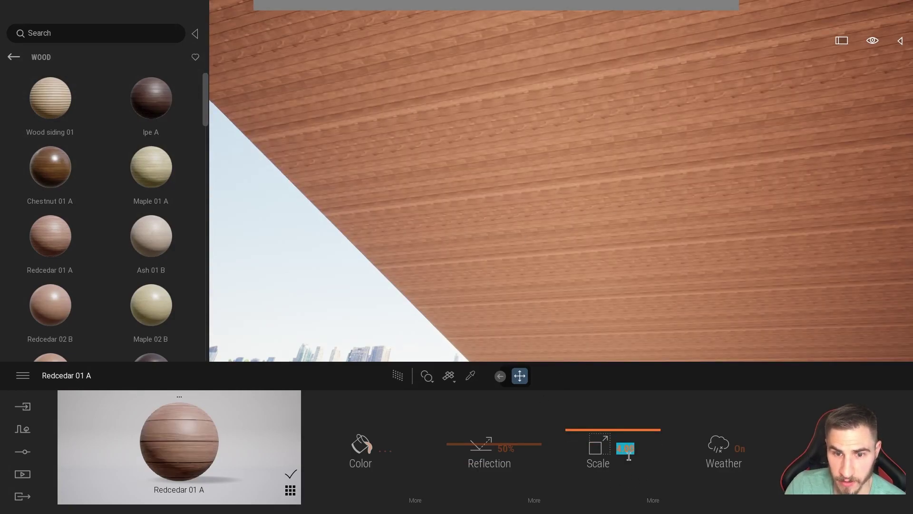
# Rotate the Redcedar 01 A texture 90° and inspect its boards up close
pyautogui.click(653, 501)
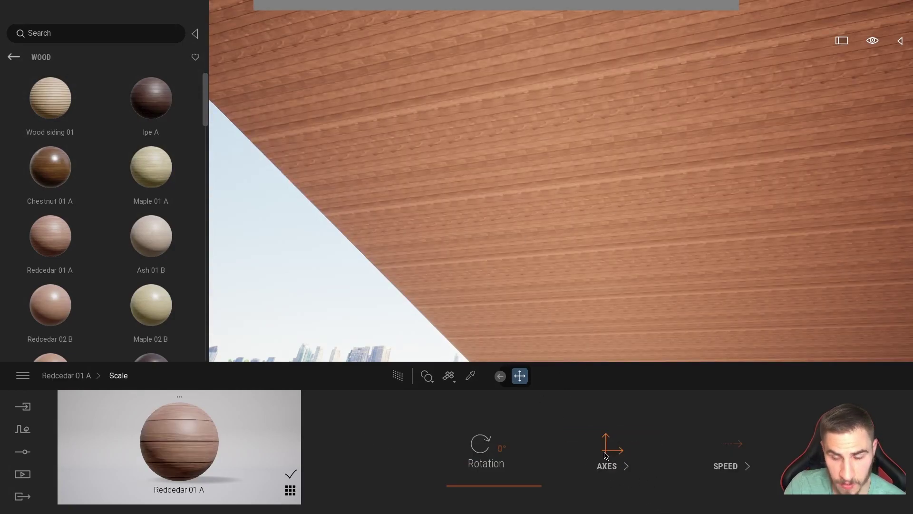
pyautogui.click(481, 444)
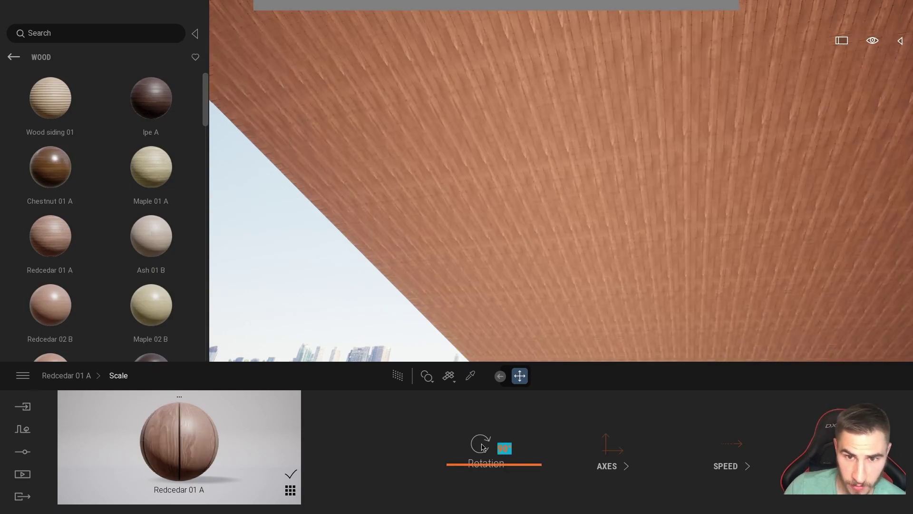
pyautogui.moveTo(367, 258)
pyautogui.mouseDown(button='right')
pyautogui.moveTo(375, 254)
pyautogui.moveTo(309, 266)
pyautogui.moveTo(404, 257)
pyautogui.moveTo(357, 259)
pyautogui.mouseUp(button='right')
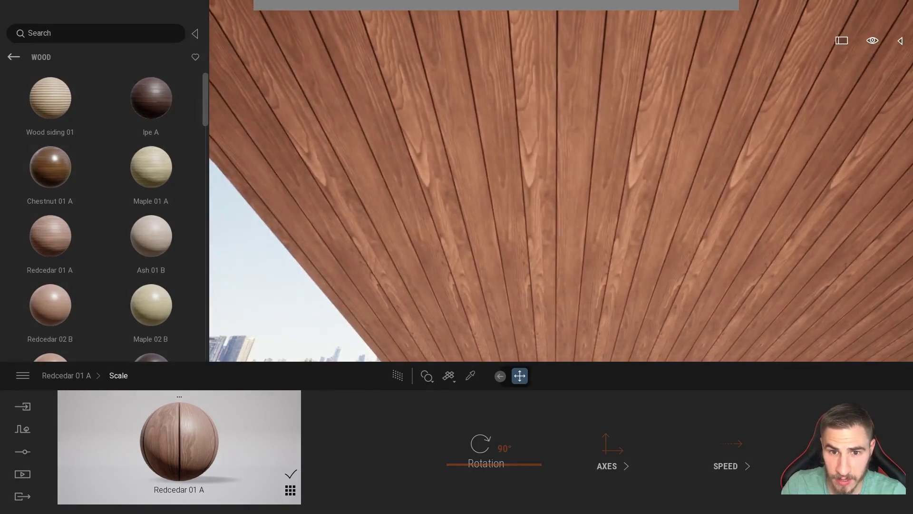
pyautogui.moveTo(495, 289)
pyautogui.mouseDown(button='right')
pyautogui.moveTo(423, 290)
pyautogui.moveTo(516, 286)
pyautogui.moveTo(506, 288)
pyautogui.mouseUp(button='right')
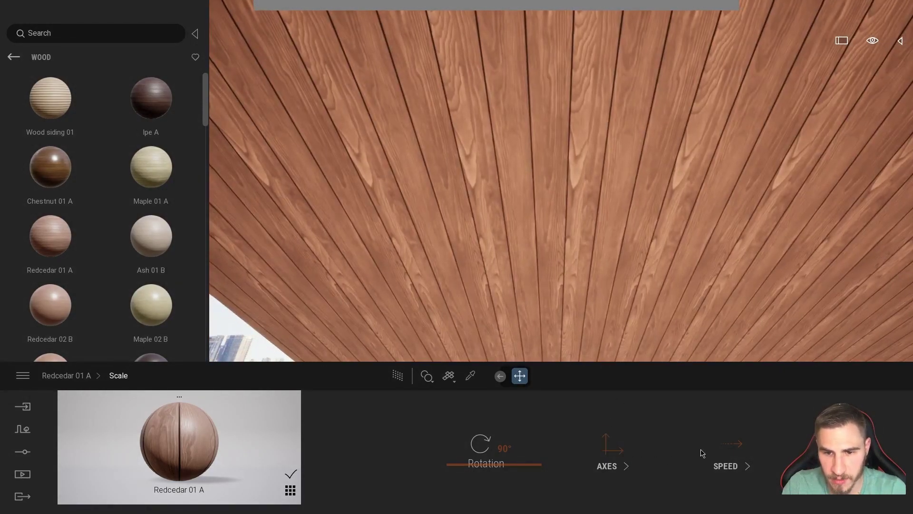
# Increase the Redcedar 01 A texture scale to 6.32 and compare its boards with the panel outlines along the roof edge
pyautogui.click(66, 375)
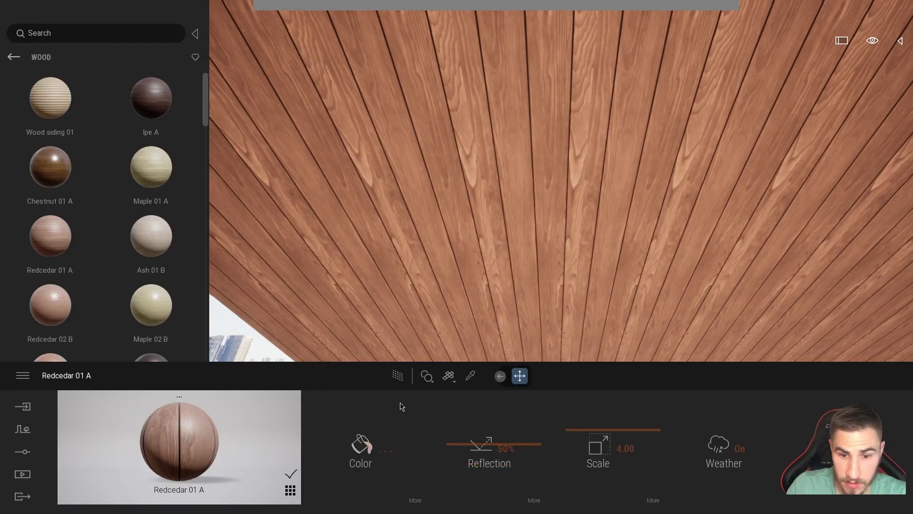
pyautogui.moveTo(593, 434); pyautogui.dragTo(596, 418)
pyautogui.click(466, 231)
pyautogui.moveTo(501, 300); pyautogui.dragTo(502, 280, button='middle')
pyautogui.moveTo(377, 255); pyautogui.dragTo(428, 247, button='middle')
pyautogui.moveTo(428, 247); pyautogui.dragTo(432, 273, button='right')
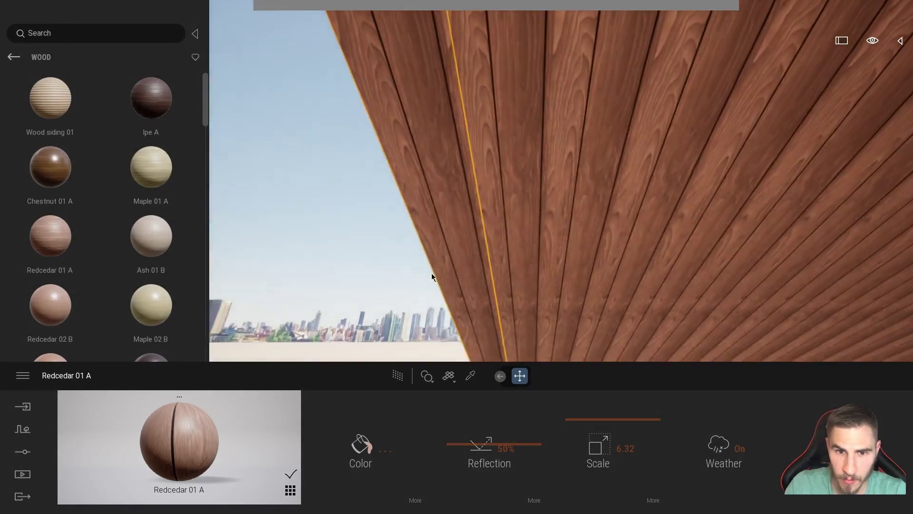
# Try Redcedar 01 A texture scales of 12 and 11 to match the board width to the roof panels
pyautogui.click(625, 450)
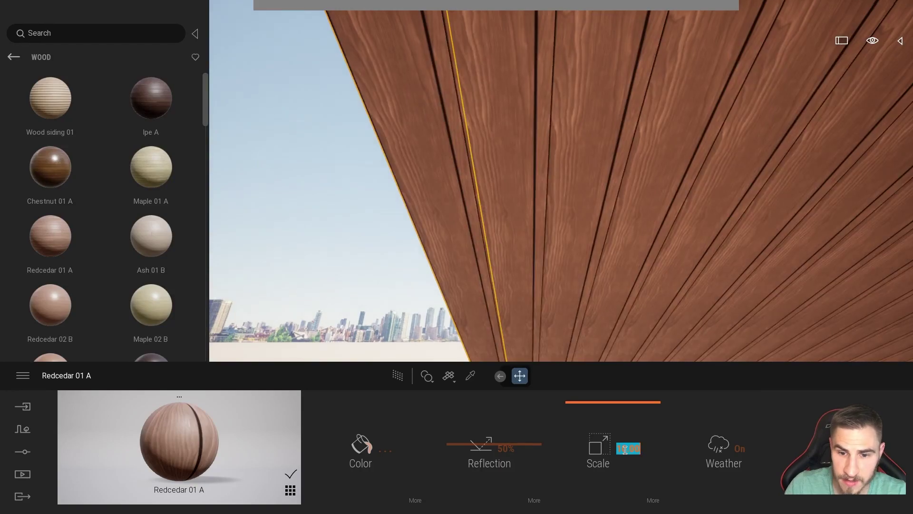
pyautogui.write('12')
pyautogui.press('Return')
pyautogui.write('1')
pyautogui.press('Return')
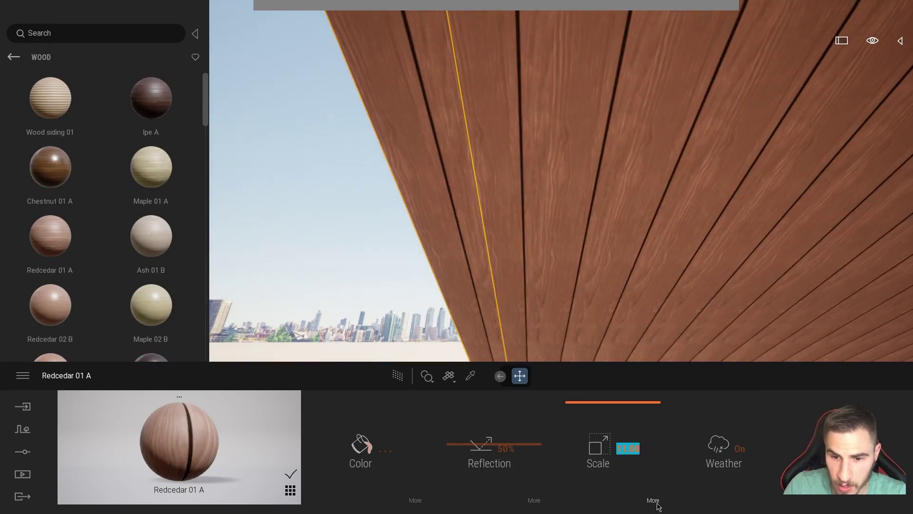
# Shift the Redcedar 01 A texture to Move X -0.34 and adjust Move Y to align its joints with the panel edges
pyautogui.click(656, 502)
pyautogui.click(615, 460)
pyautogui.moveTo(649, 449); pyautogui.dragTo(666, 447)
pyautogui.moveTo(769, 443); pyautogui.dragTo(774, 444)
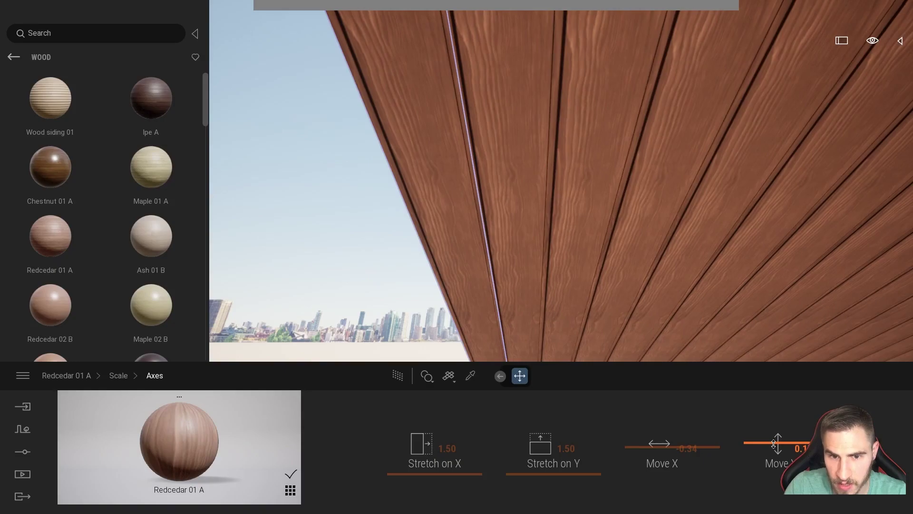
pyautogui.doubleClick(804, 448)
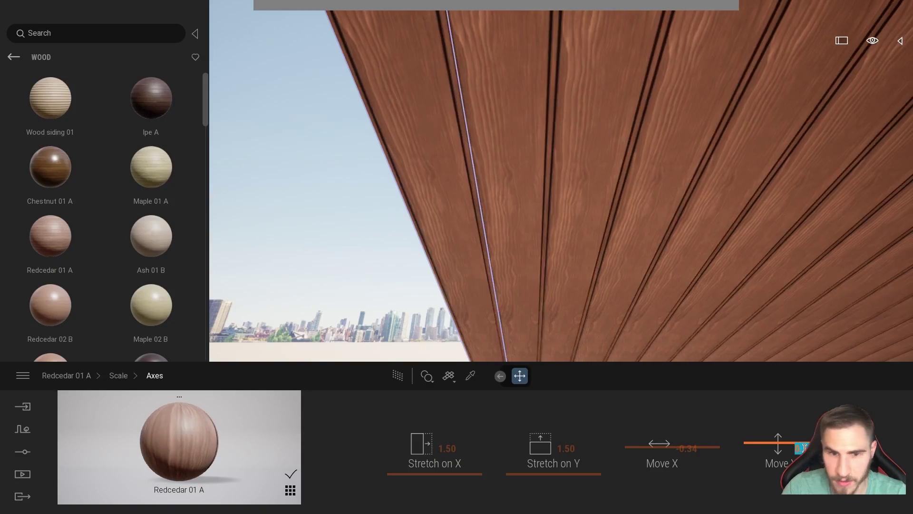
pyautogui.doubleClick(803, 447)
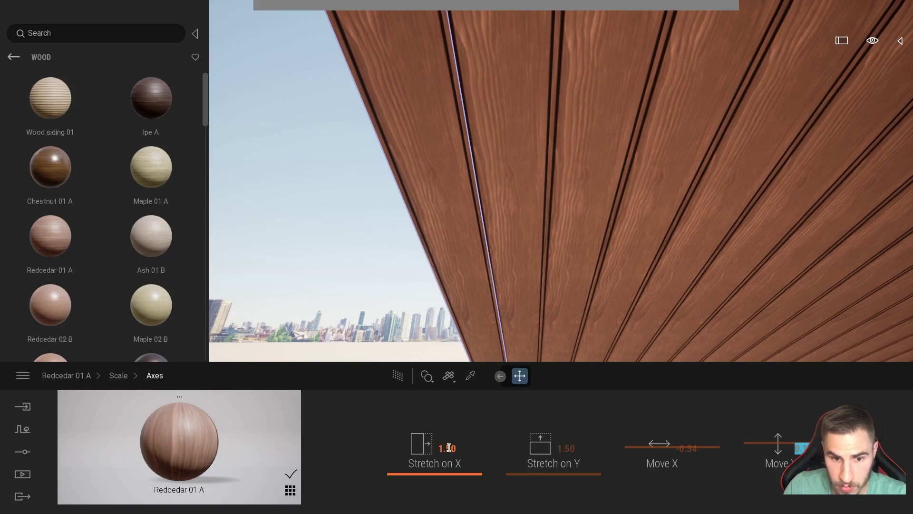
# Set the Redcedar 01 A texture scale to 12 and open its additional surface settings, including Bump and Glow
pyautogui.click(117, 377)
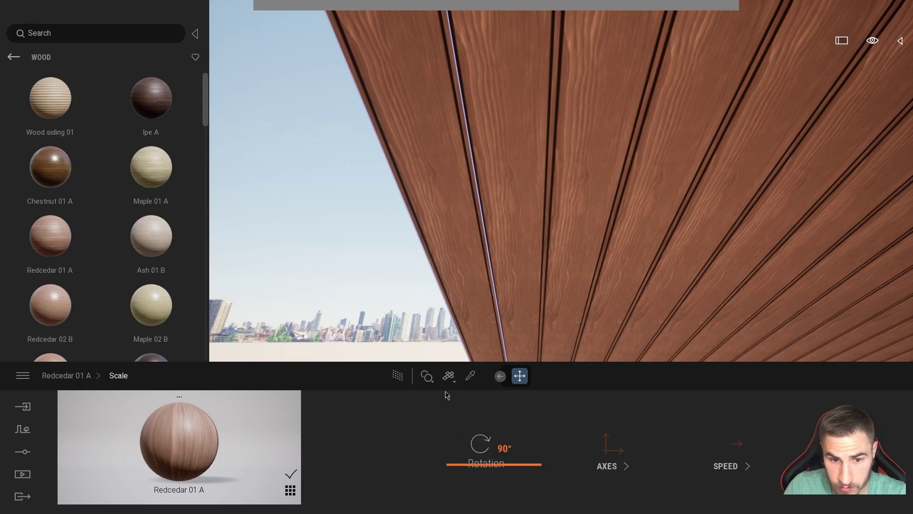
pyautogui.click(81, 376)
pyautogui.doubleClick(628, 448)
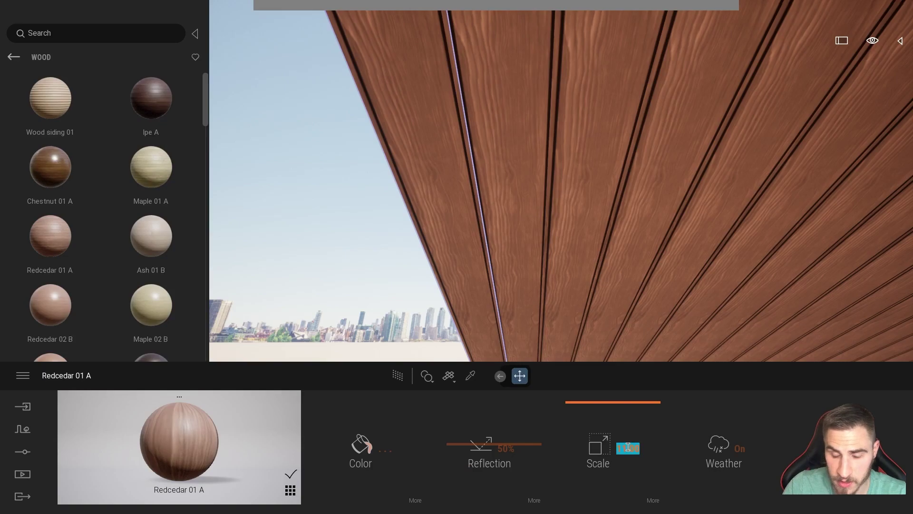
pyautogui.write('12')
pyautogui.press('Return')
pyautogui.click(534, 501)
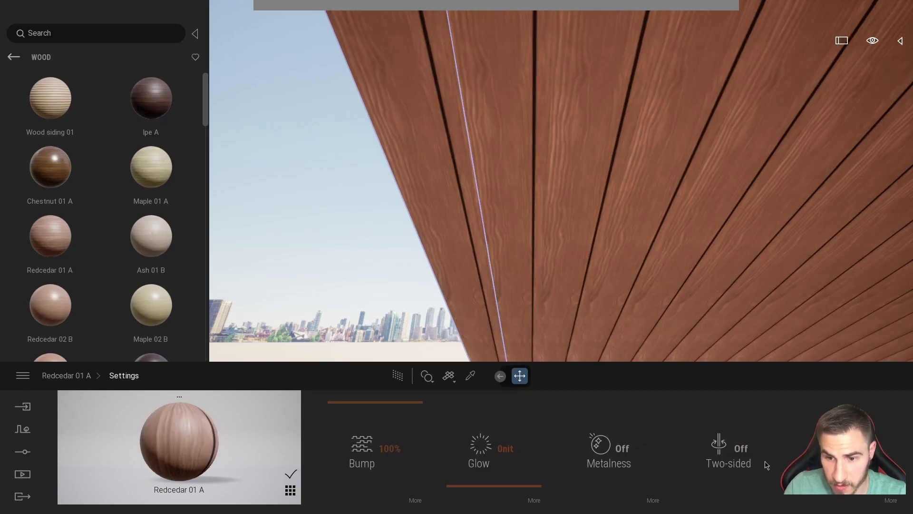
# Adjust the Redcedar 01 A texture's vertical offset to line its joints up with the panel edges, setting Move Y to 0.26
pyautogui.click(76, 376)
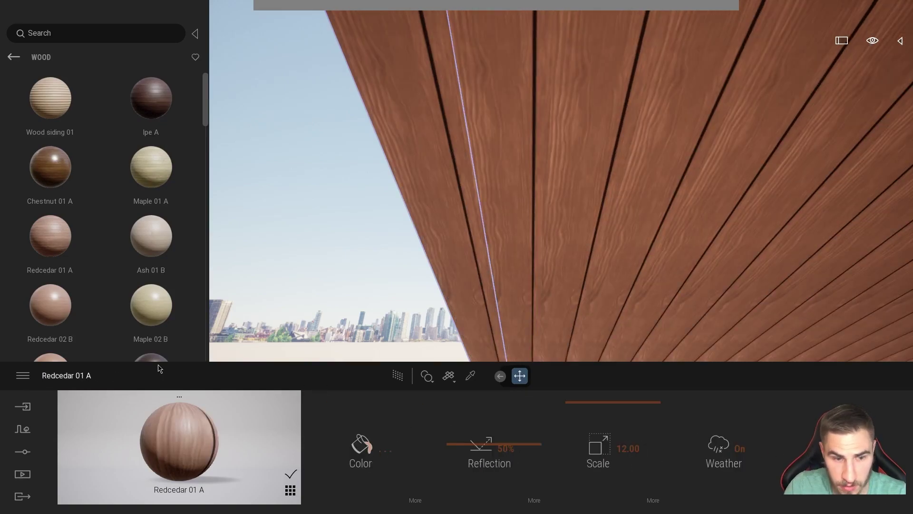
pyautogui.click(653, 500)
pyautogui.click(628, 463)
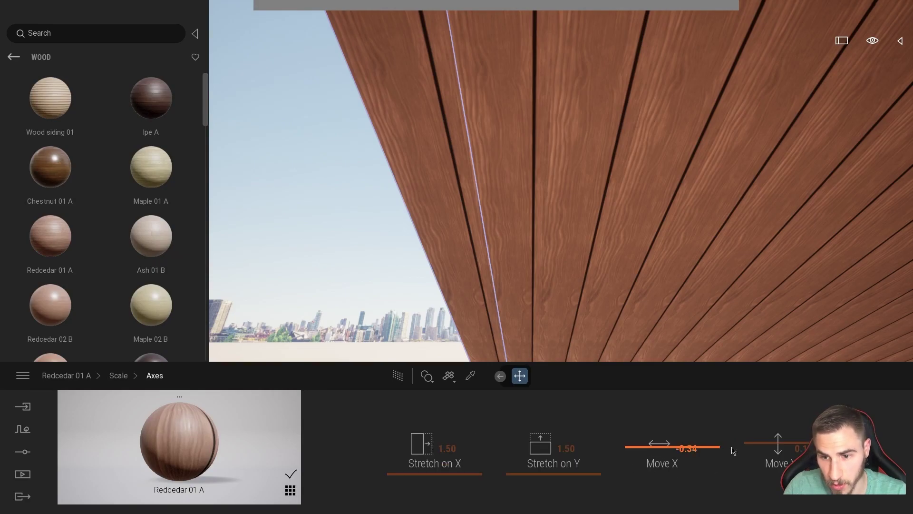
pyautogui.moveTo(774, 450); pyautogui.dragTo(779, 441)
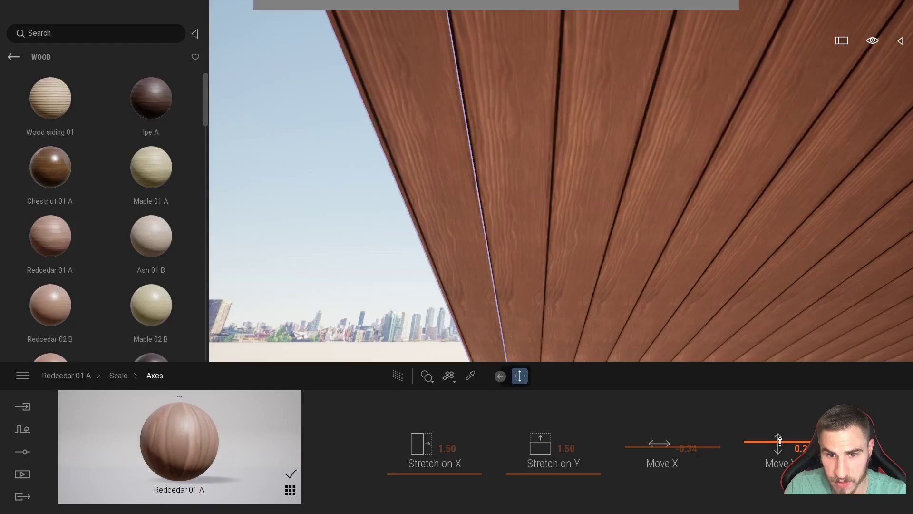
pyautogui.click(801, 448)
pyautogui.write('.')
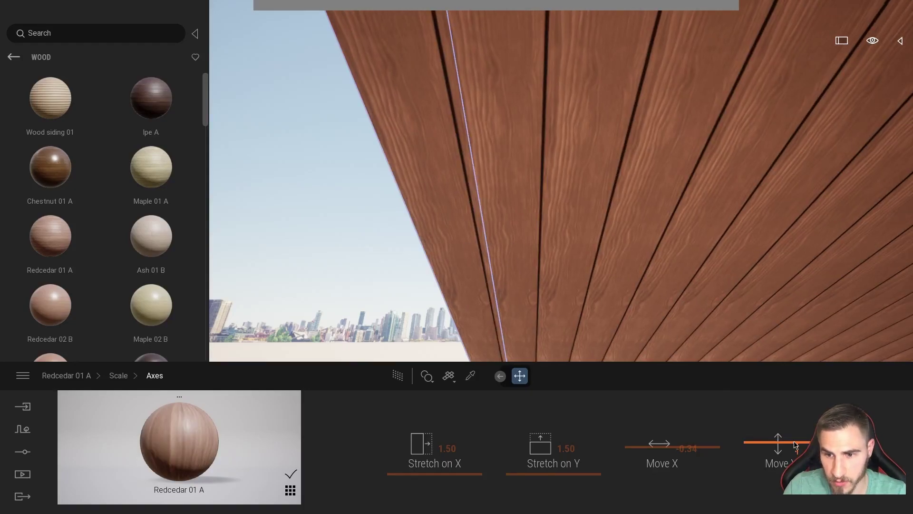
pyautogui.click(794, 439)
pyautogui.write('5')
pyautogui.press('Return')
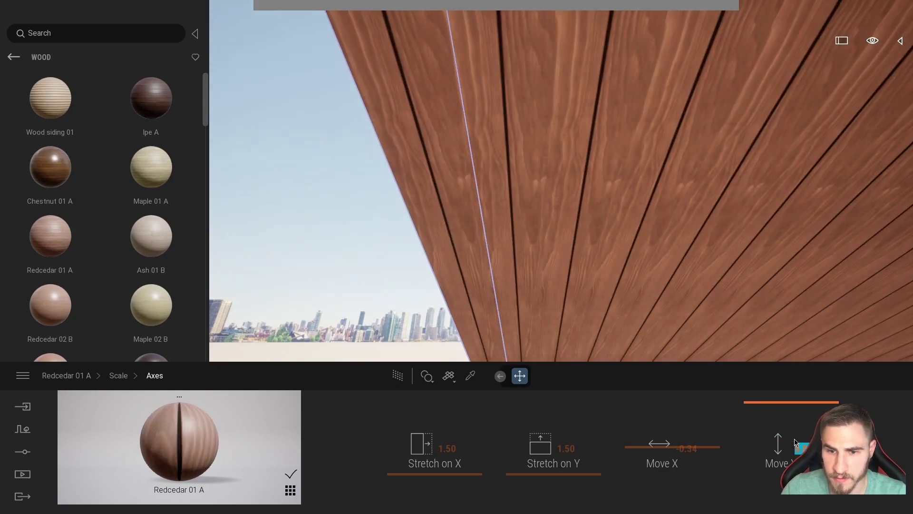
pyautogui.write('.26')
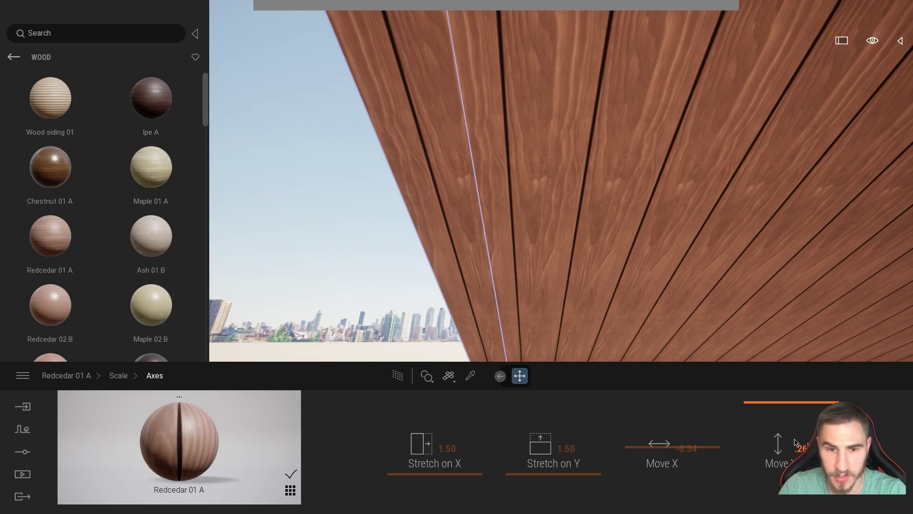
pyautogui.press('Return')
# Examine the board joints against the panel edges close up along the underside of the roof
pyautogui.press('s')
pyautogui.moveTo(704, 266); pyautogui.dragTo(551, 216, button='right')
pyautogui.press('w')
pyautogui.press('w')
pyautogui.press('s')
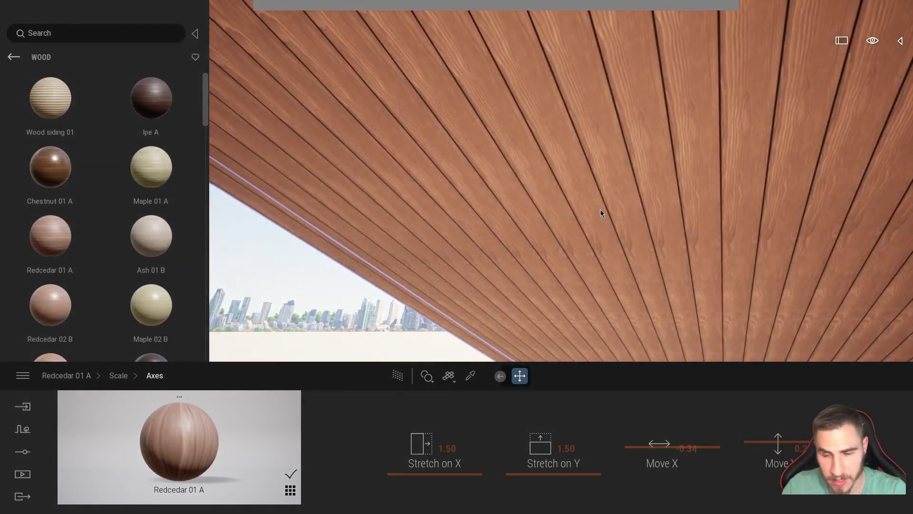
pyautogui.moveTo(566, 215); pyautogui.dragTo(599, 217, button='right')
pyautogui.press('a')
pyautogui.press('d')
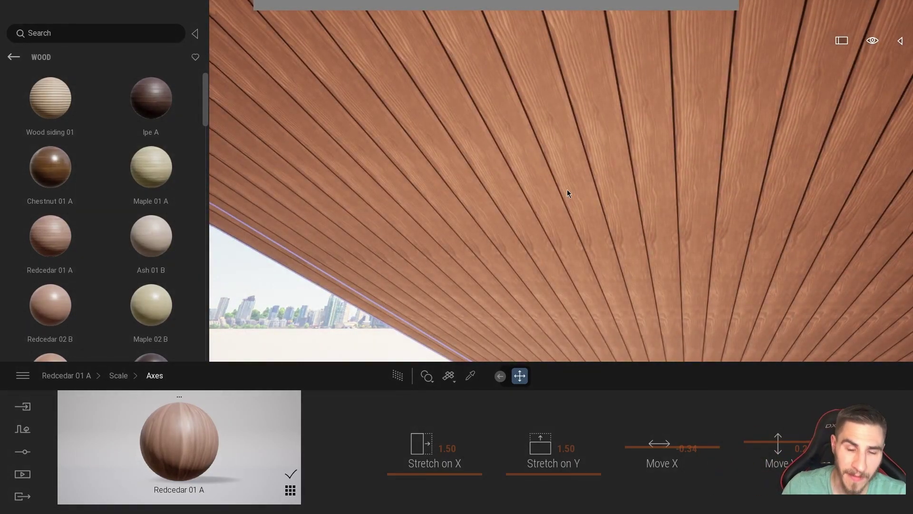
pyautogui.moveTo(554, 214); pyautogui.dragTo(601, 165, button='right')
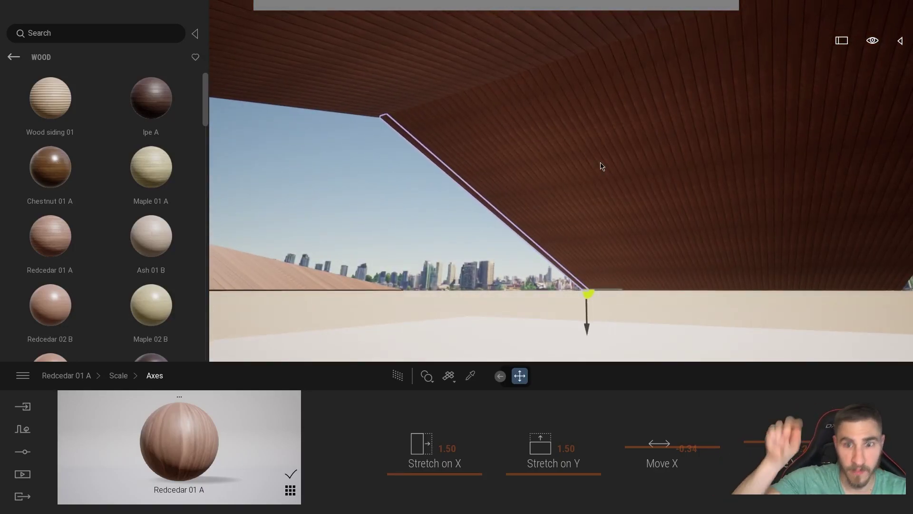
# Select the ground surface instead of the roof panel and examine the wood underside of the roofs from a distance and up close
pyautogui.moveTo(489, 207); pyautogui.dragTo(488, 260, button='right')
pyautogui.press('s')
pyautogui.click(545, 288)
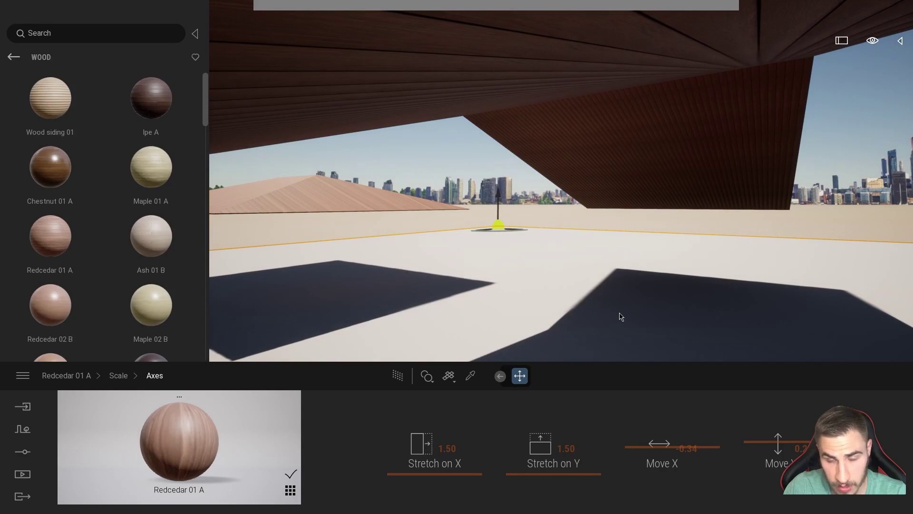
pyautogui.press('w')
pyautogui.moveTo(545, 288); pyautogui.dragTo(609, 294, button='right')
pyautogui.press('s')
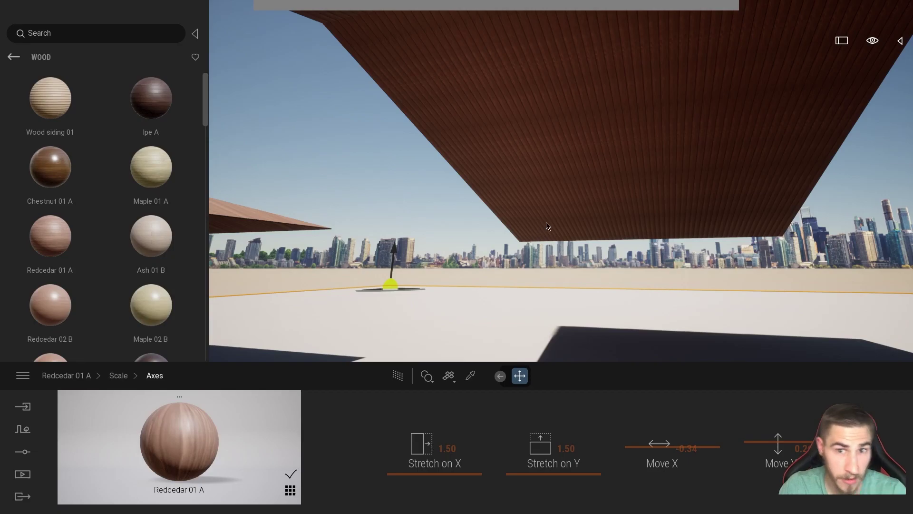
pyautogui.moveTo(415, 185); pyautogui.dragTo(444, 210, button='right')
pyautogui.scroll(3, 444, 211)
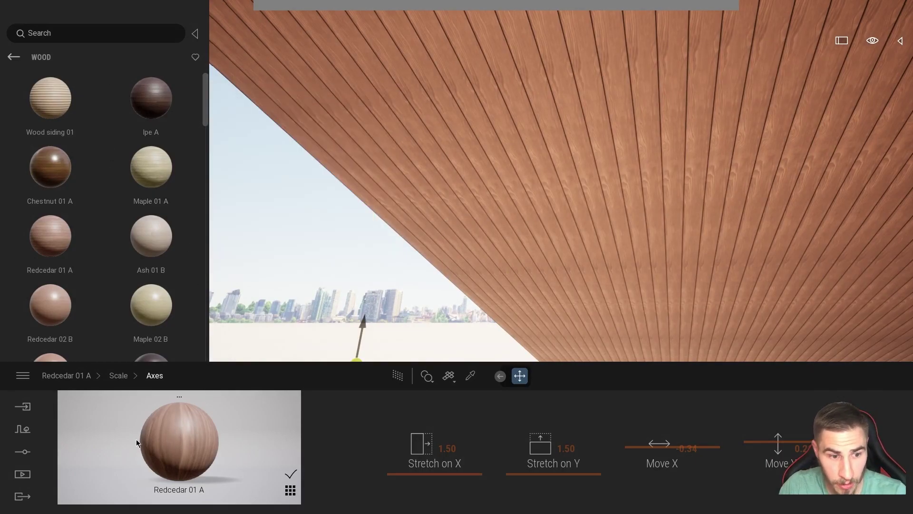
pyautogui.moveTo(166, 195)
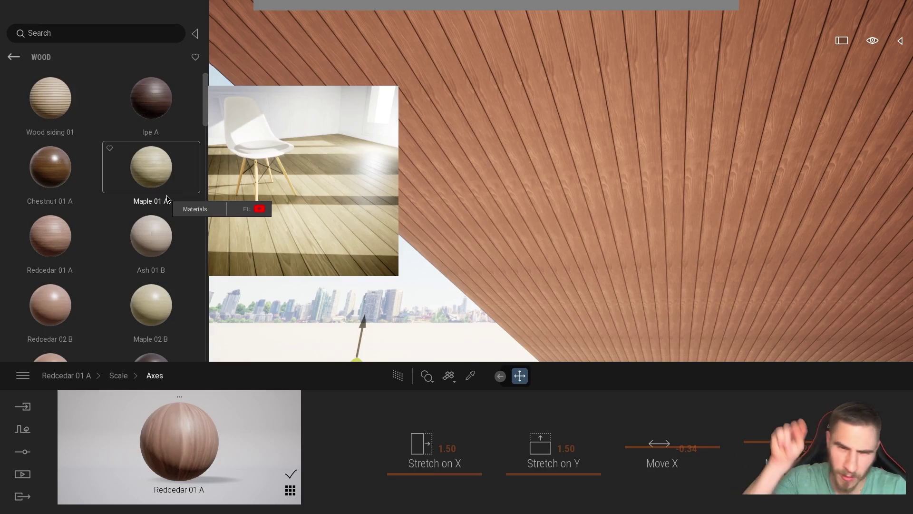
pyautogui.press('s')
pyautogui.moveTo(338, 253); pyautogui.dragTo(373, 255, button='right')
pyautogui.press('w')
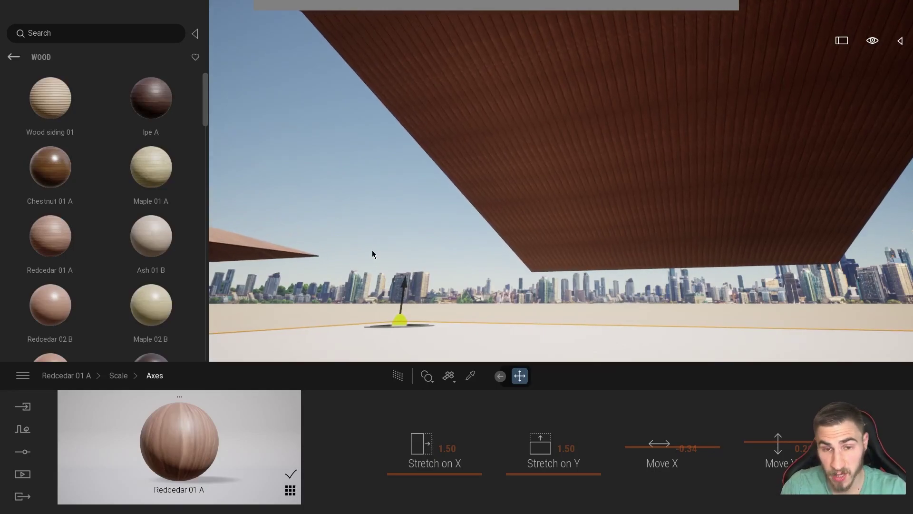